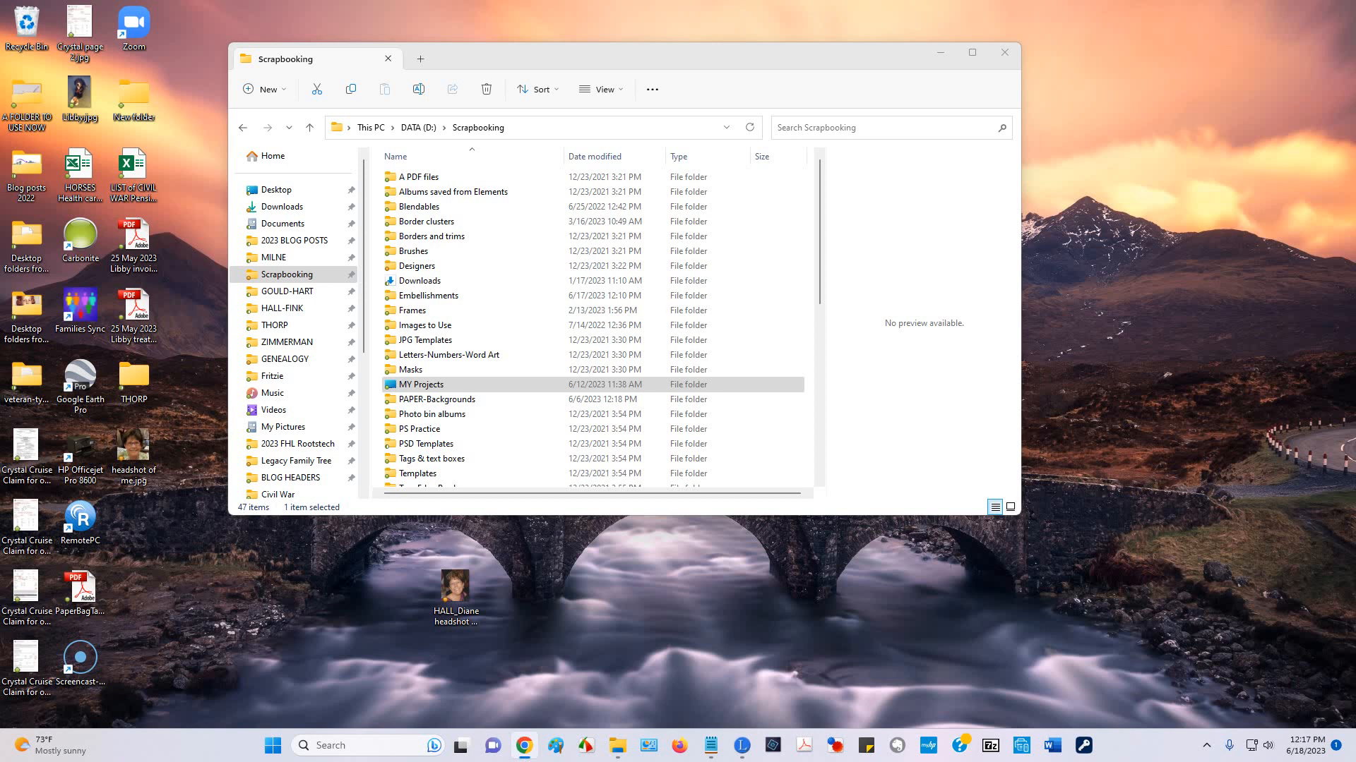
# Step: Switch to the GingerScraps download page in Chrome and download And War Came Heritage Page Kit 01
pyautogui.moveTo(1354, 21); pyautogui.dragTo(1194, 0)
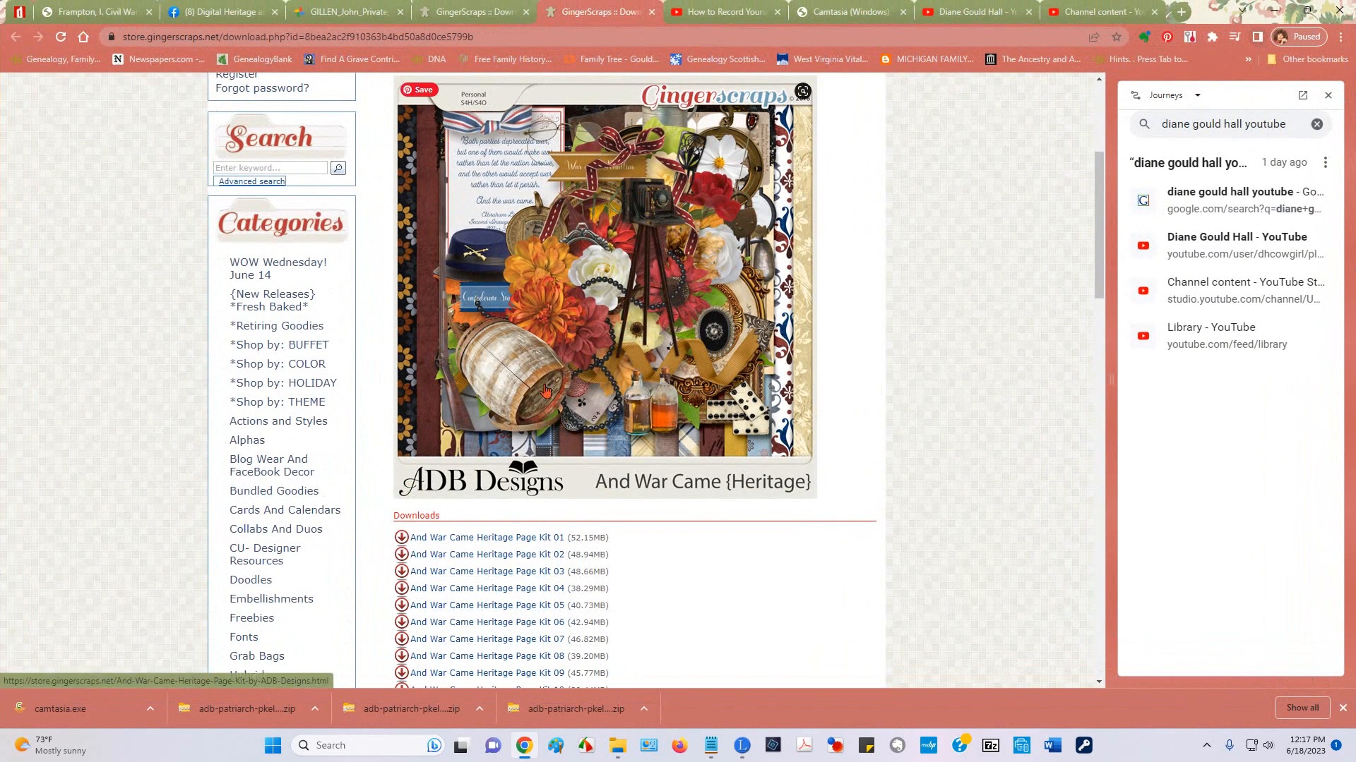
pyautogui.scroll(-2, 581, 404)
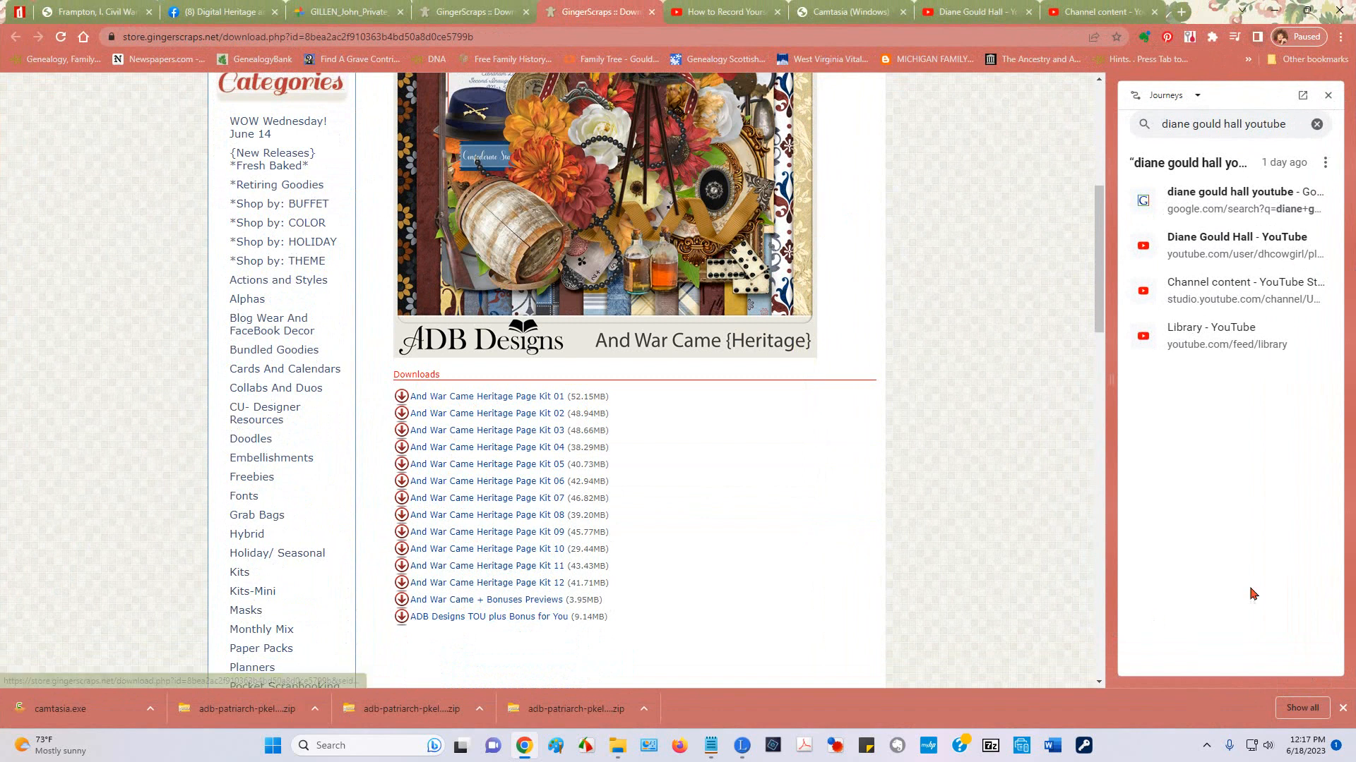
pyautogui.click(1343, 707)
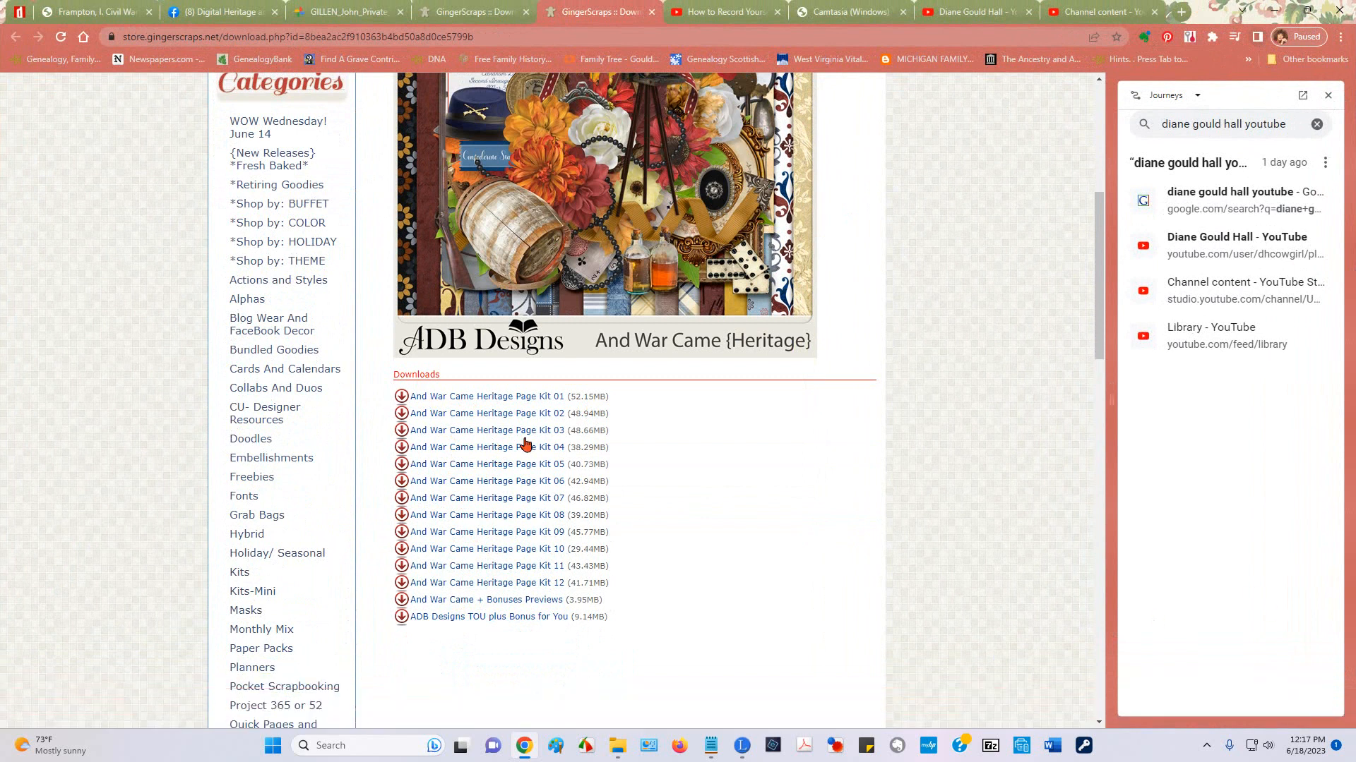
pyautogui.click(401, 398)
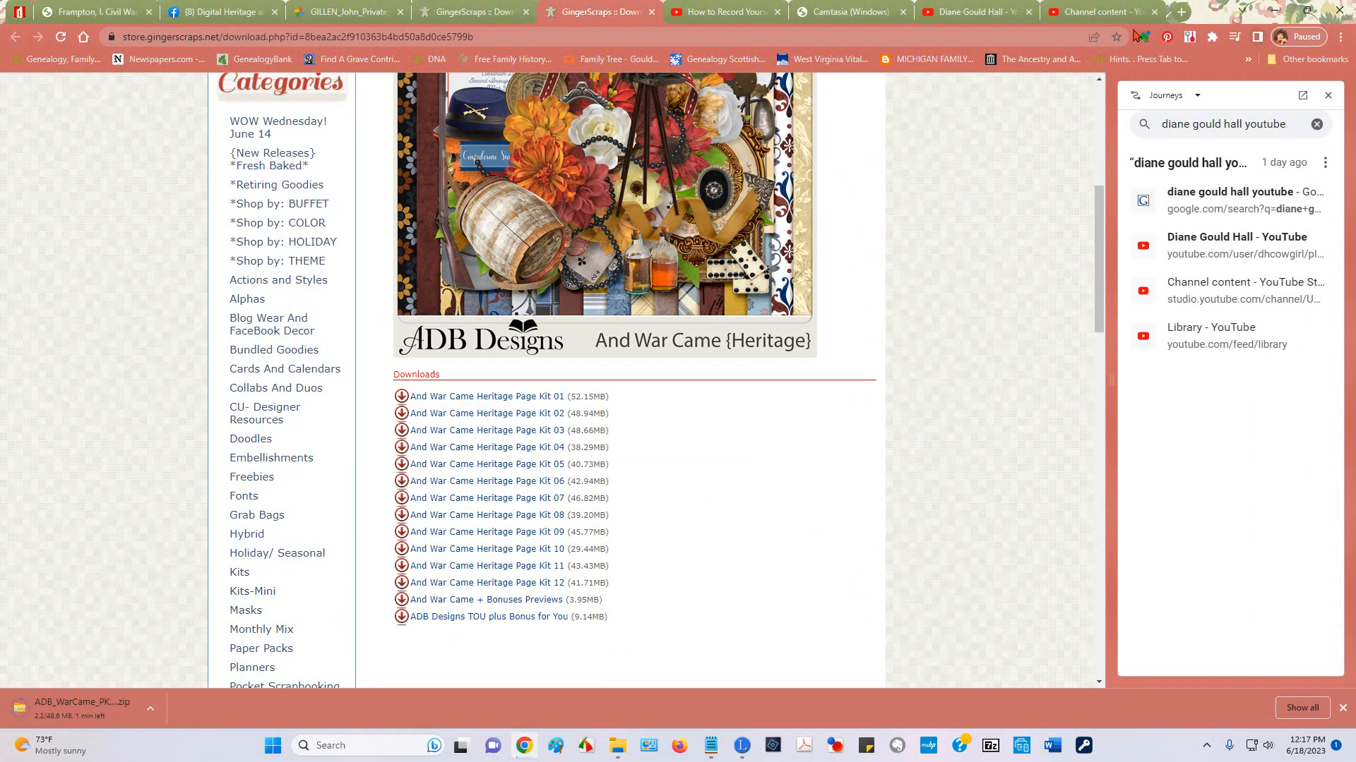
pyautogui.moveTo(1201, 12); pyautogui.dragTo(1355, 25)
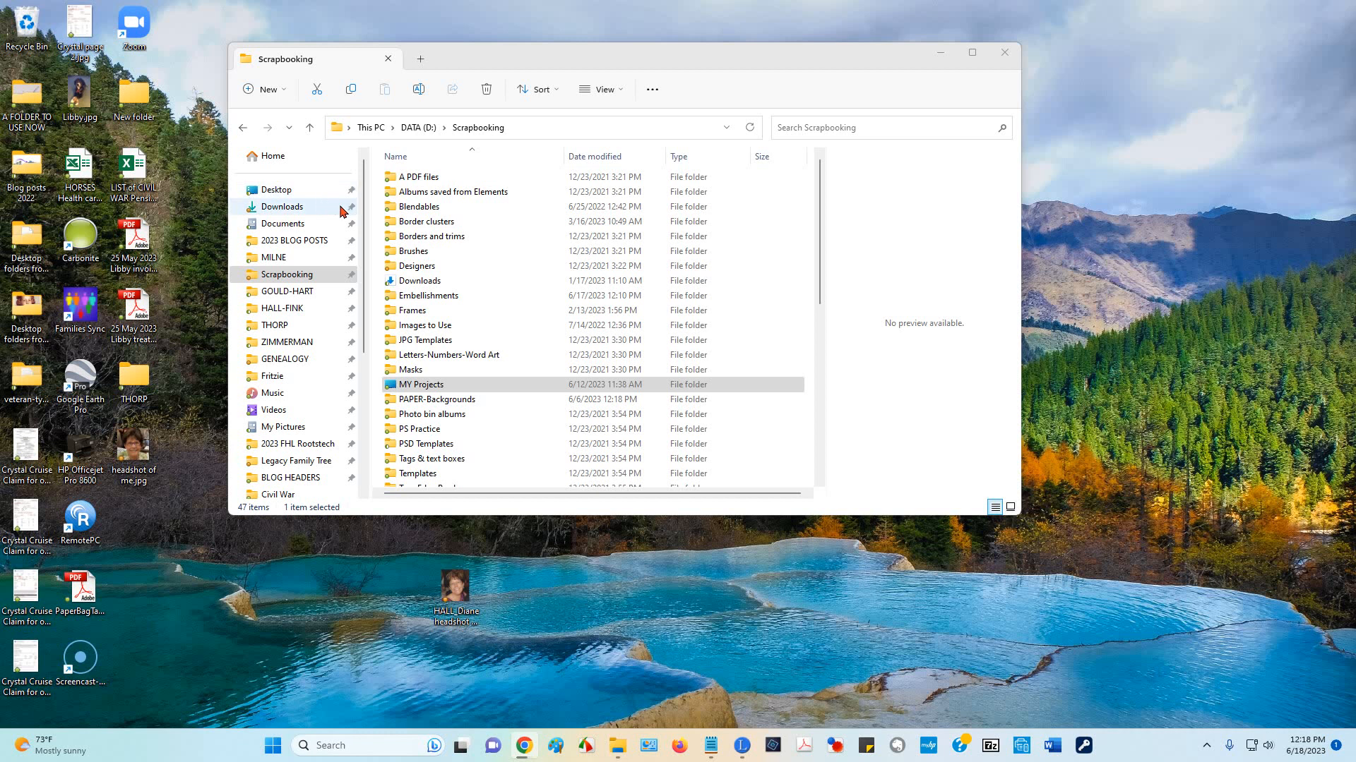
# Step: In File Explorer, go to Scrapbooking > Designers > ADB Designs, look inside the And War Came Kit folder, and return to ADB Designs
pyautogui.click(285, 277)
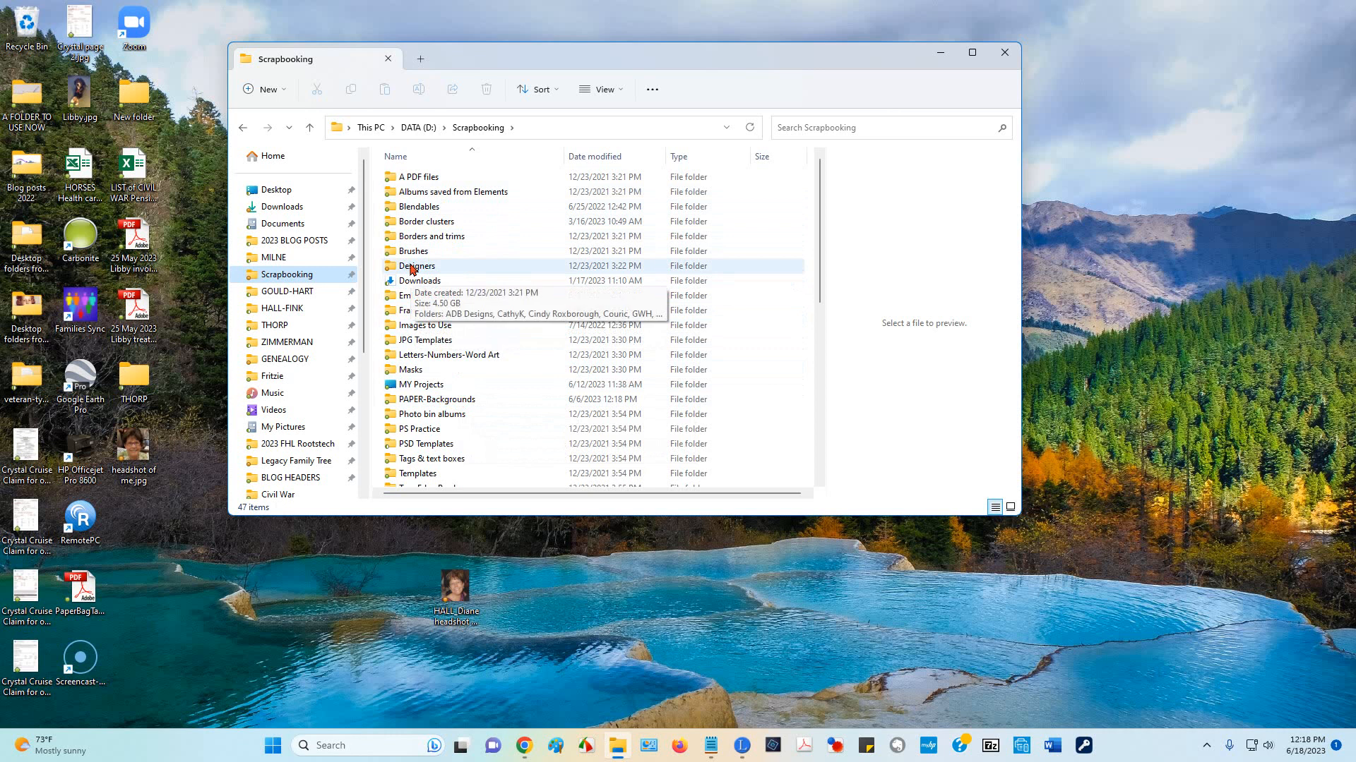
pyautogui.doubleClick(412, 267)
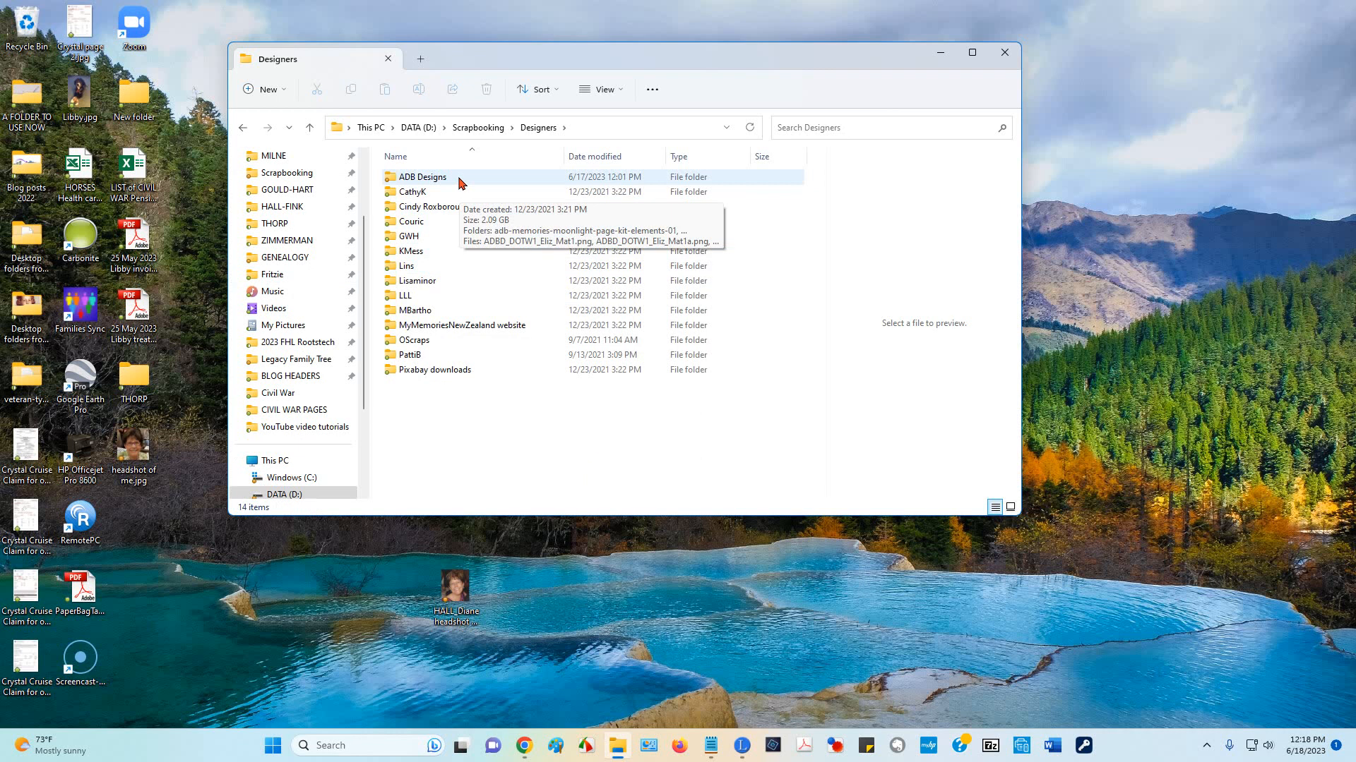
pyautogui.doubleClick(421, 177)
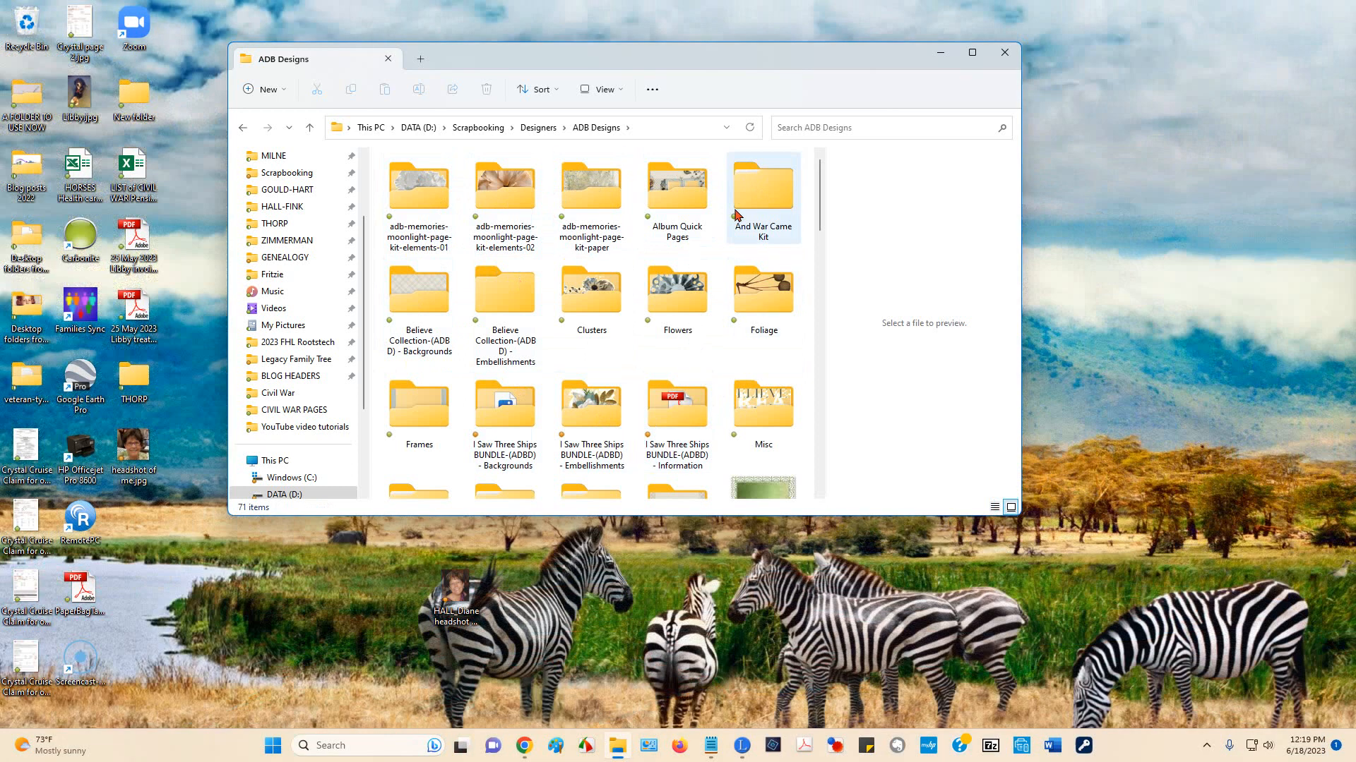
pyautogui.moveTo(761, 192)
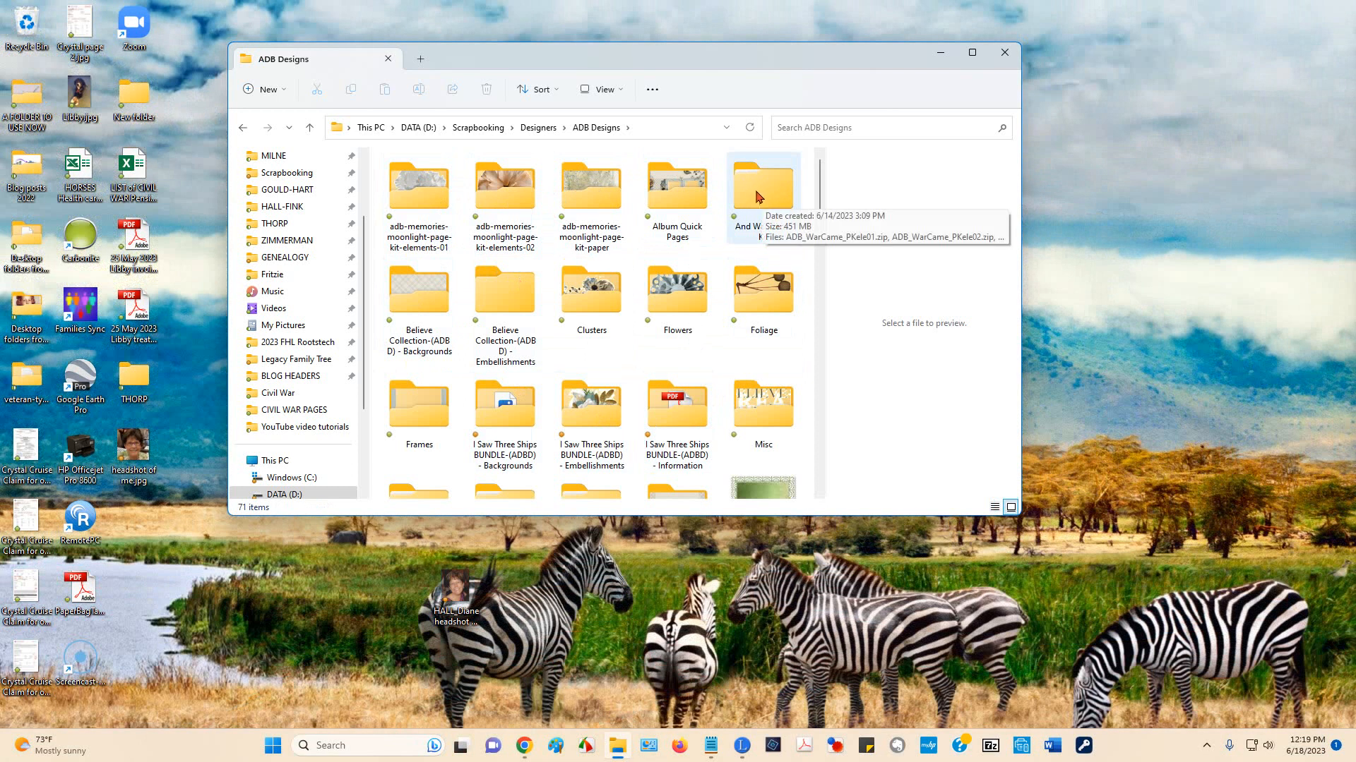
pyautogui.doubleClick(757, 196)
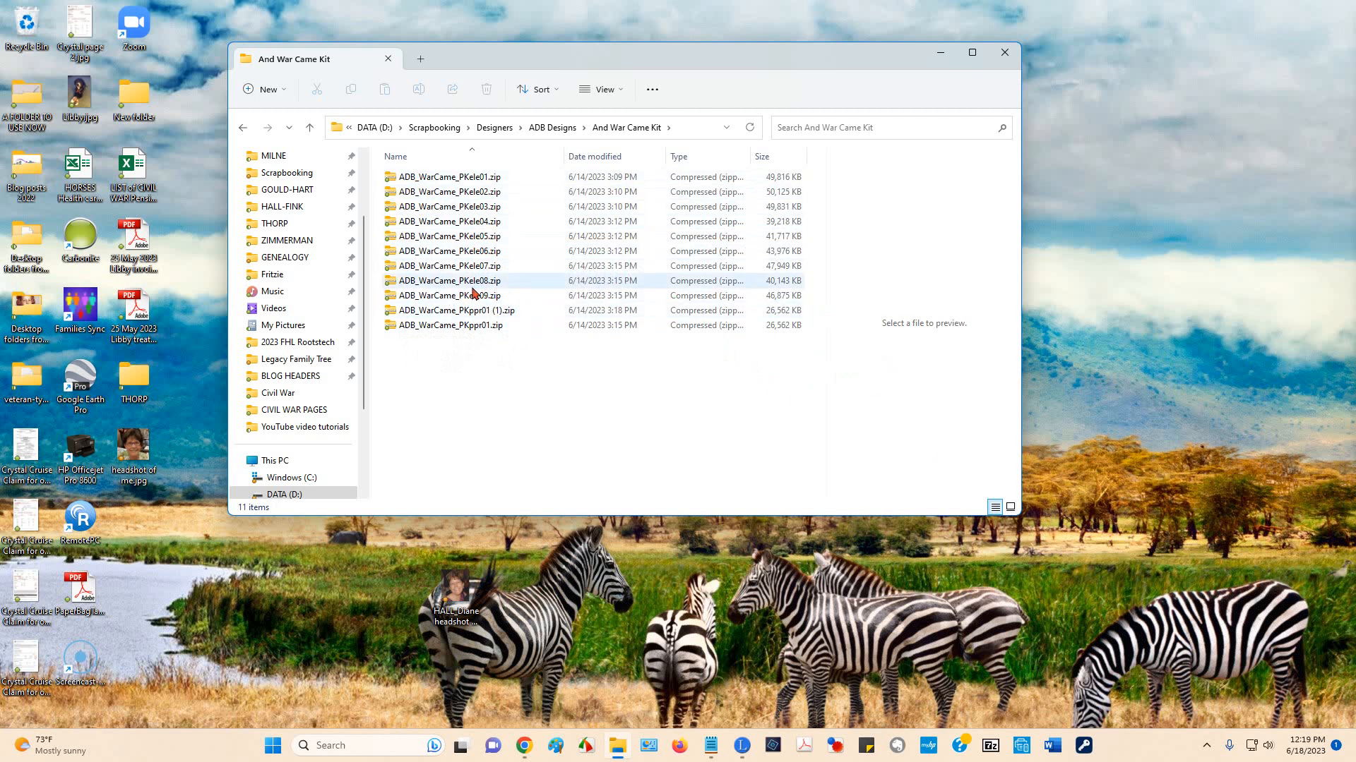
pyautogui.click(243, 127)
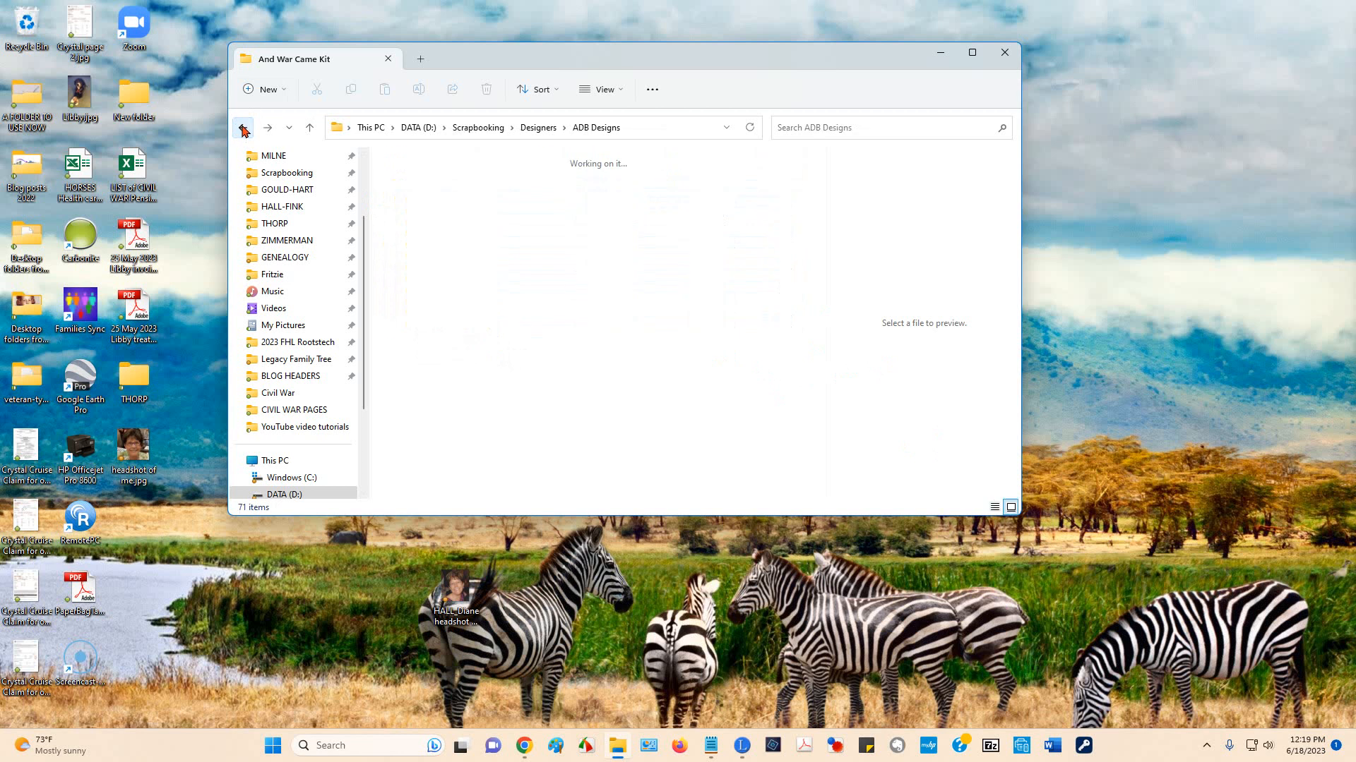
# Step: Create a folder named "And War Came - 2" in ADB Designs and open it
pyautogui.rightClick(379, 259)
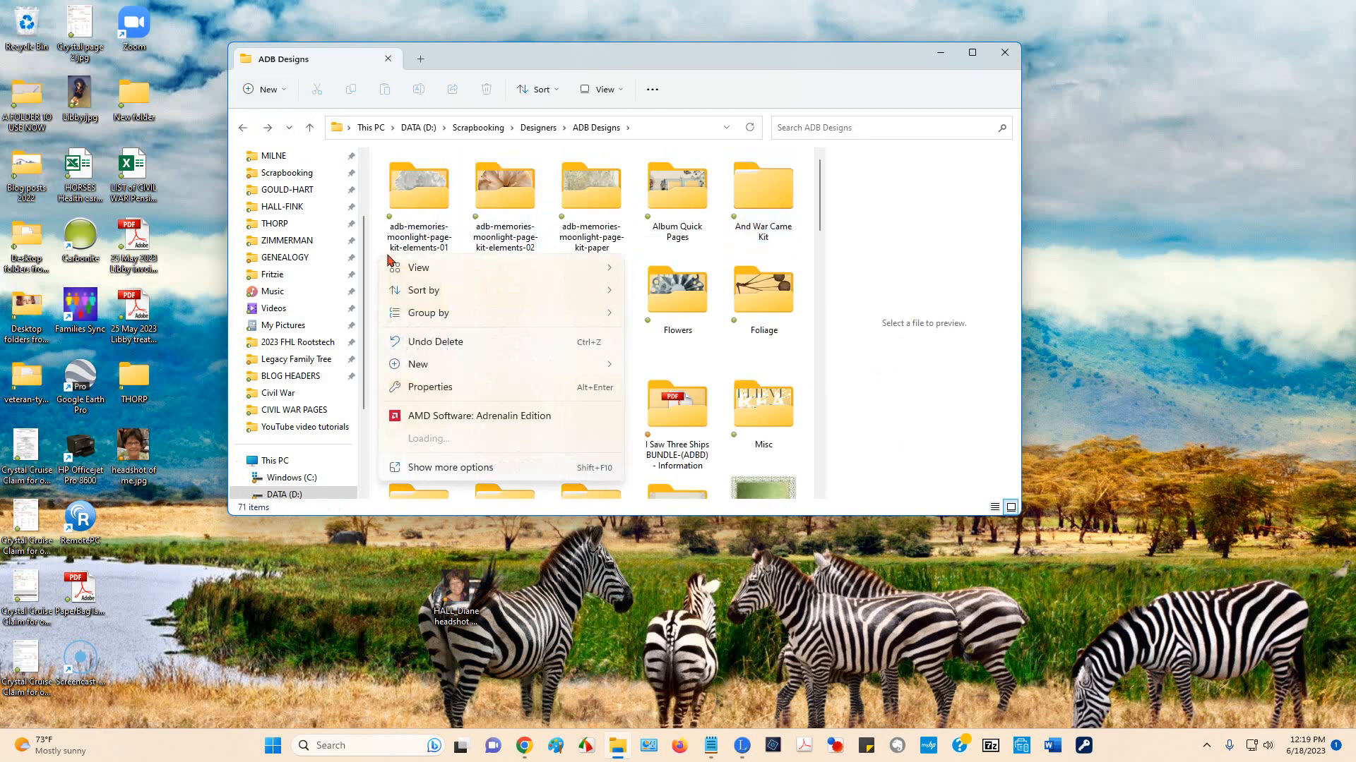
pyautogui.moveTo(485, 367)
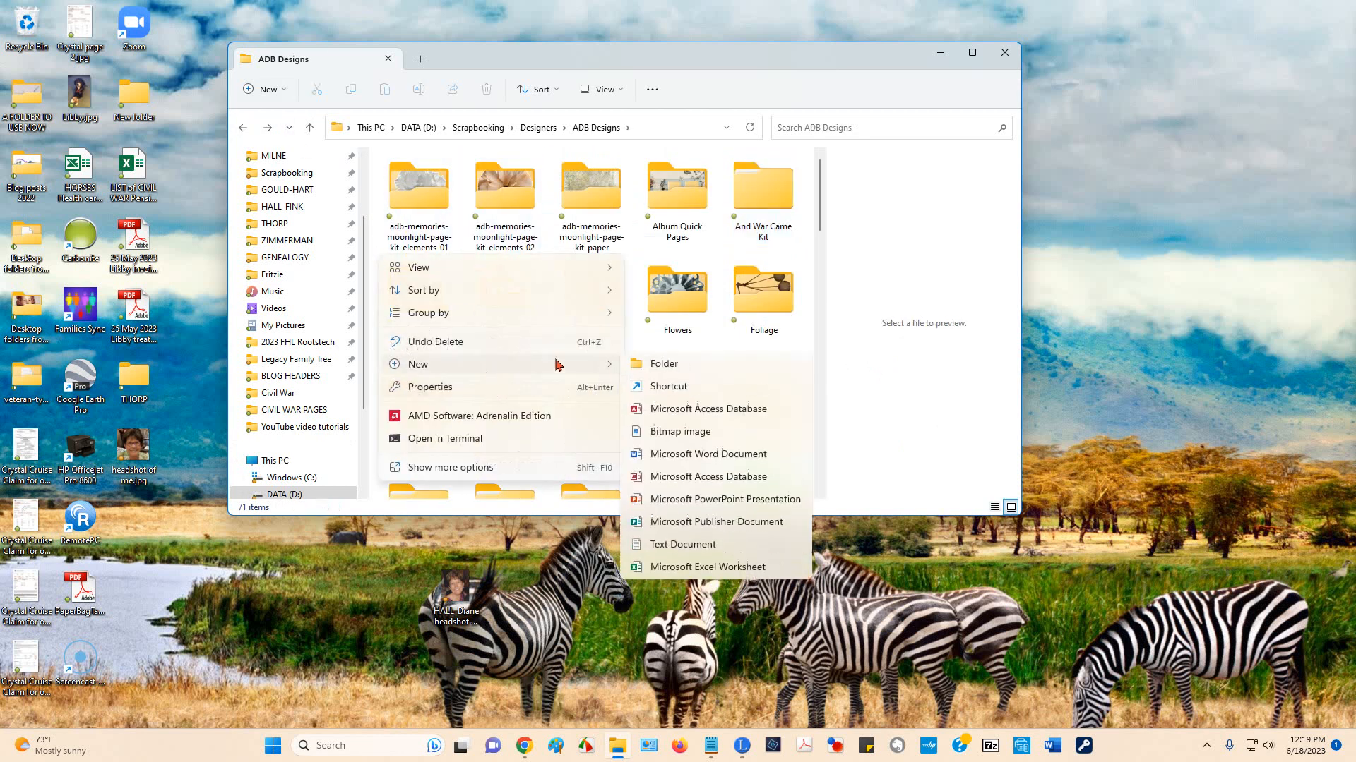
pyautogui.click(647, 366)
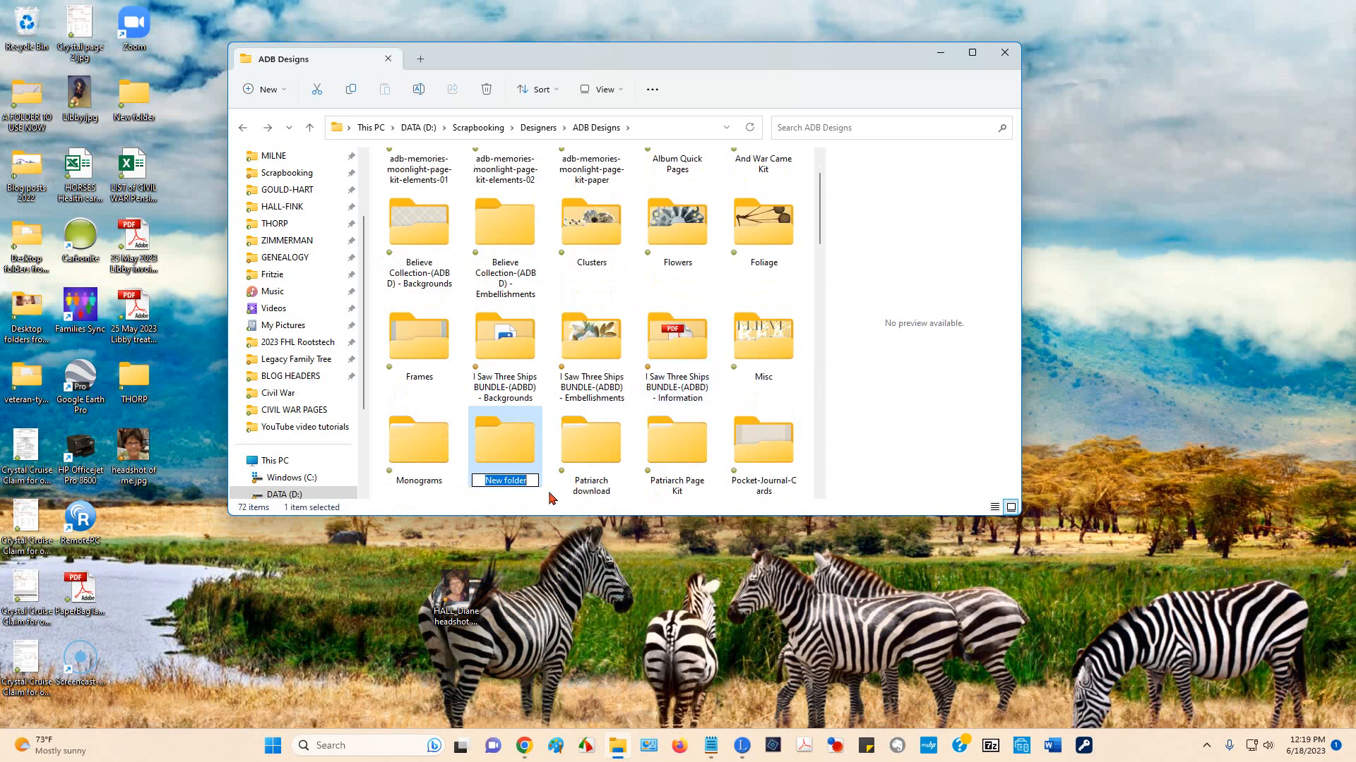
pyautogui.write('A')
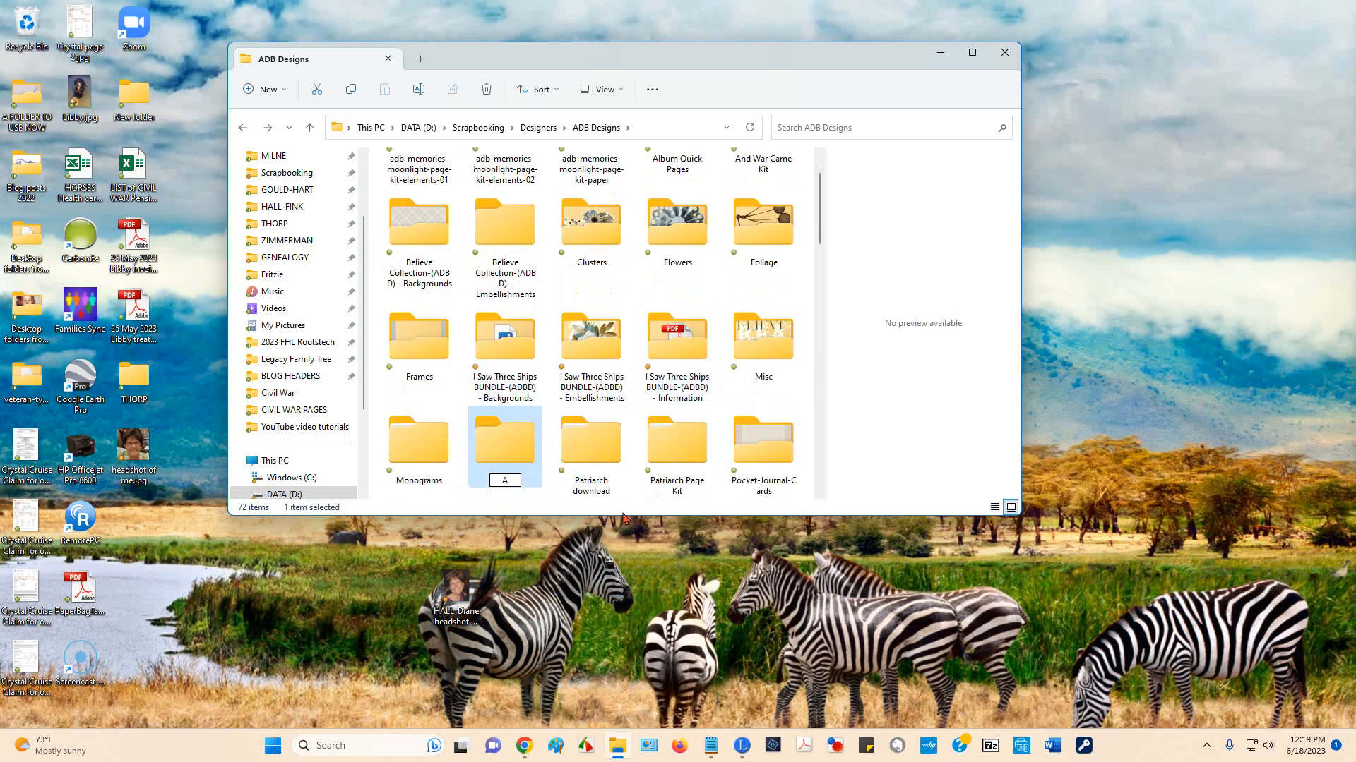
pyautogui.write('nd War Came - 2')
pyautogui.press('Return')
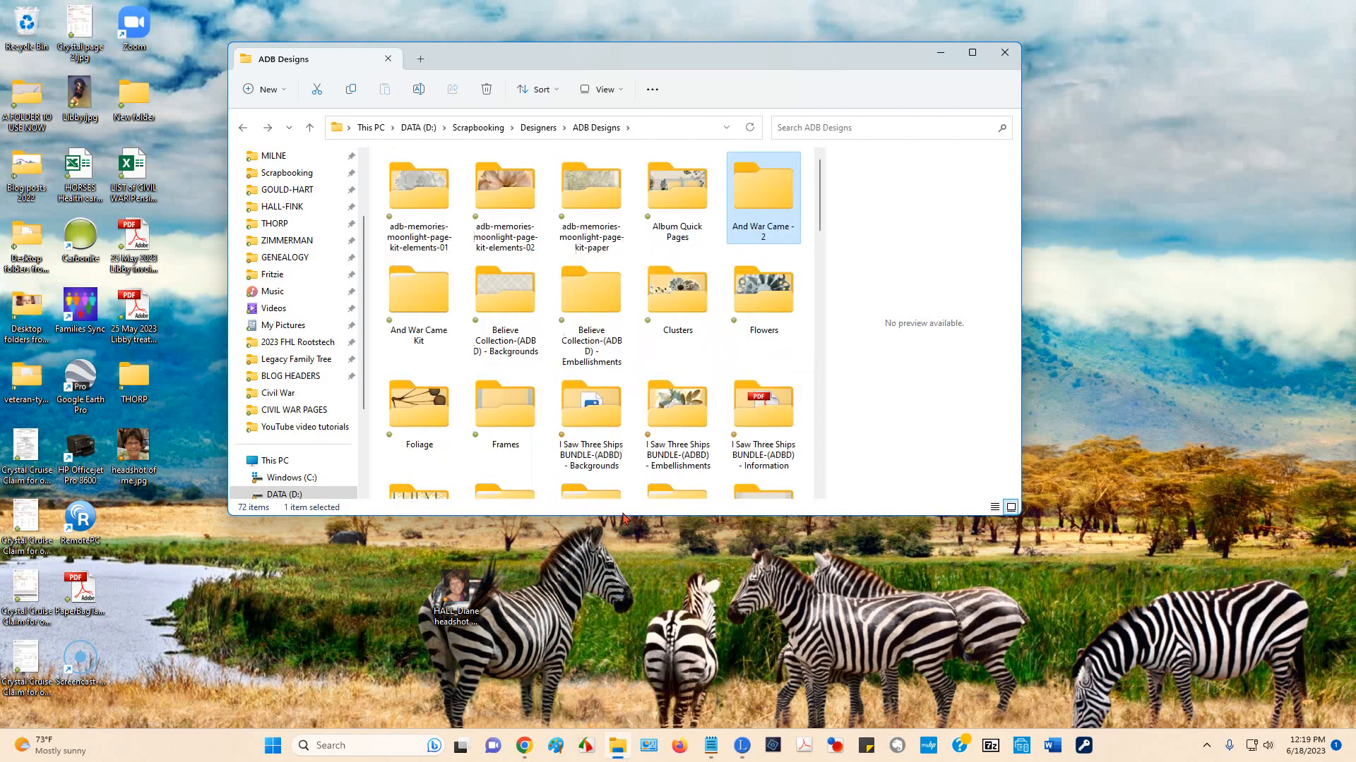
pyautogui.doubleClick(750, 204)
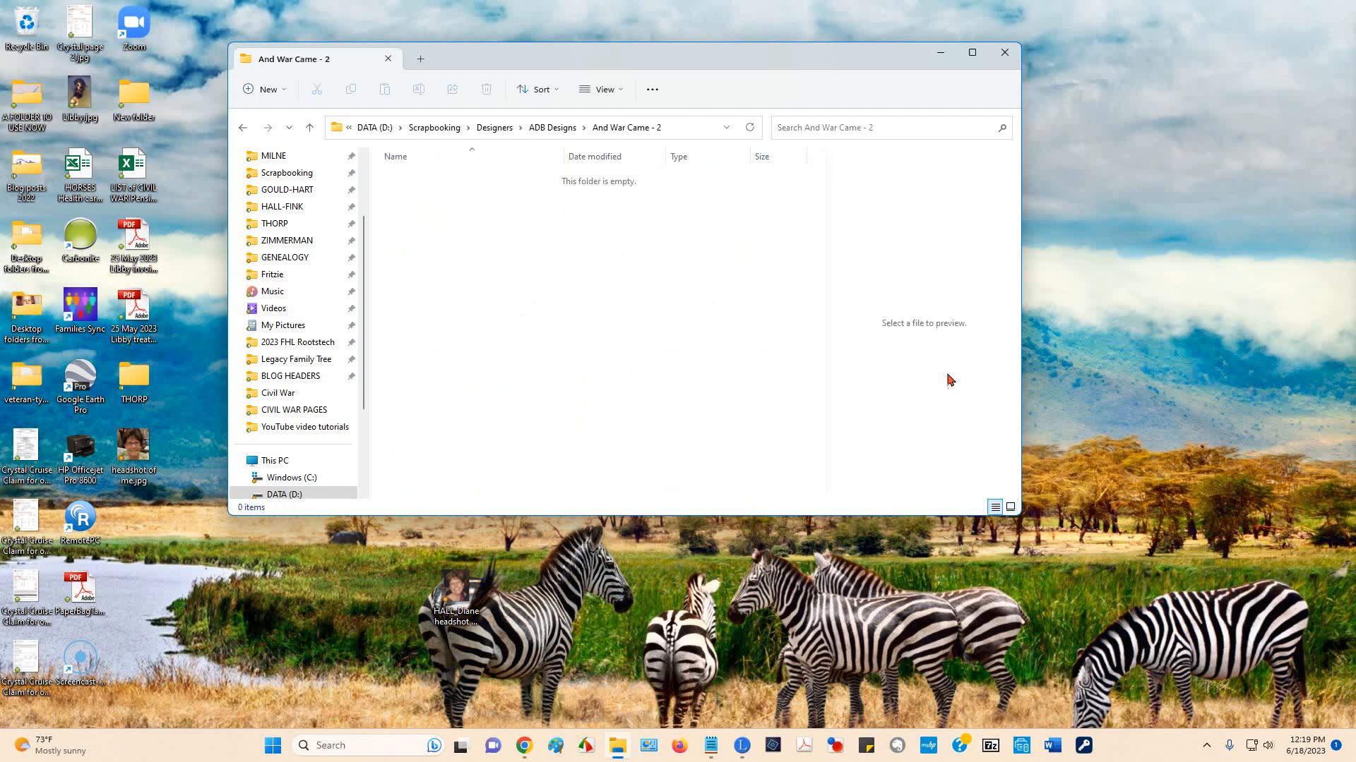
# Step: Bring back the Chrome window with the GingerScraps page and shrink it so part of the desktop is free
pyautogui.moveTo(1355, 35); pyautogui.dragTo(1235, 22)
pyautogui.doubleClick(1235, 23)
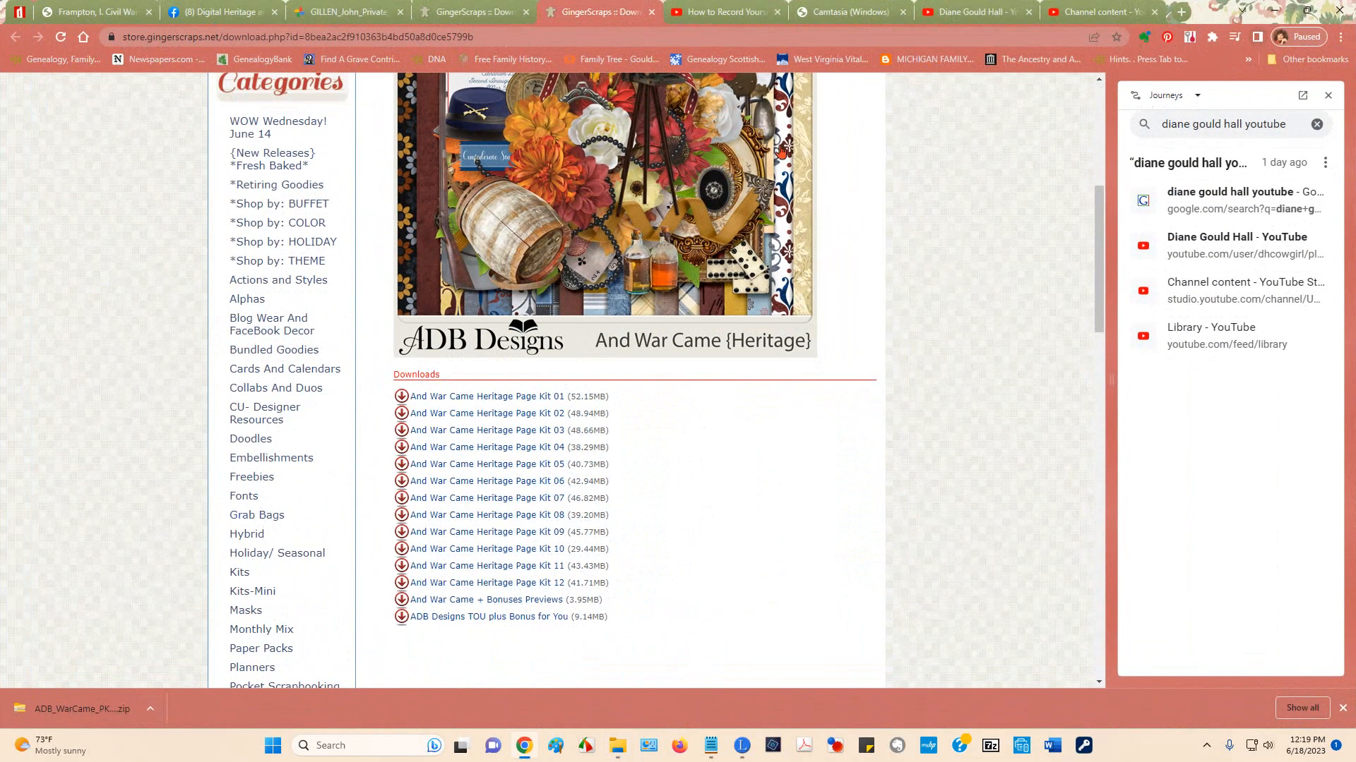
pyautogui.click(1304, 12)
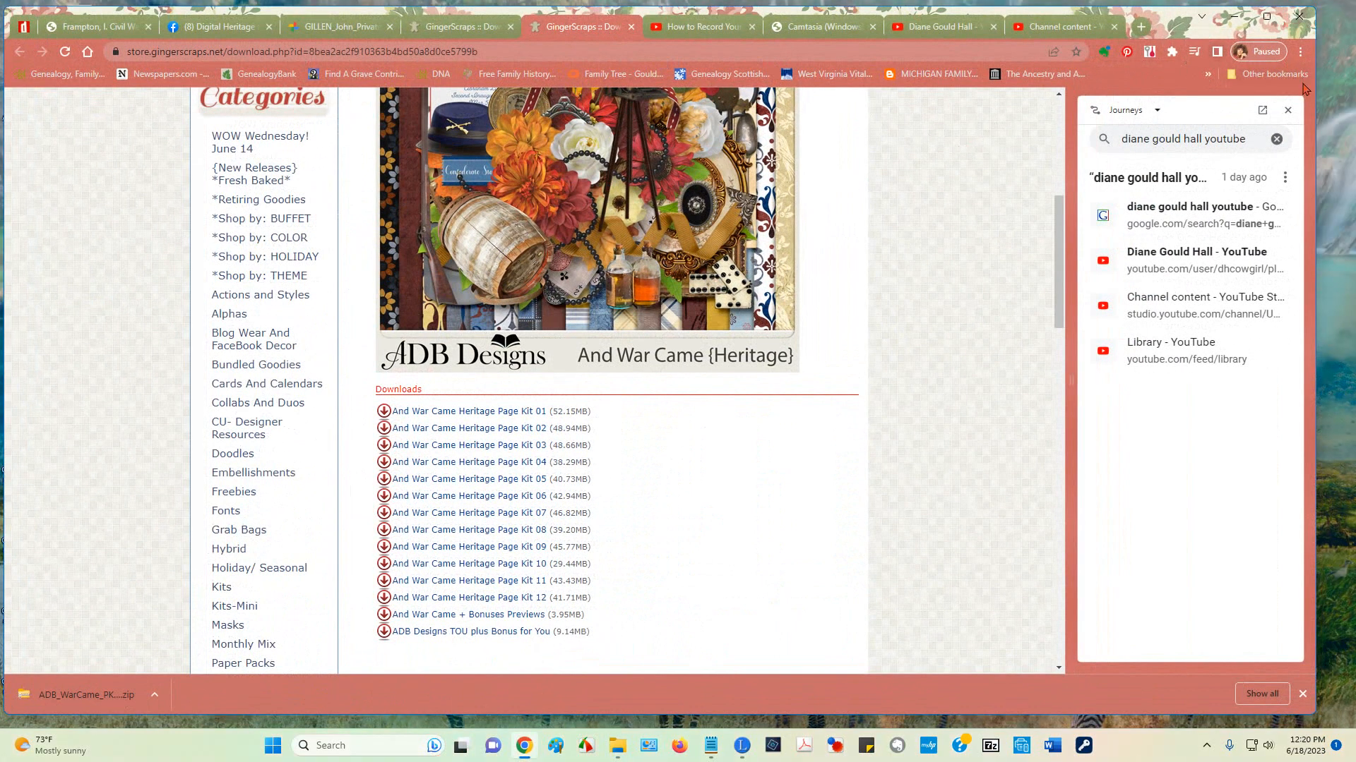
pyautogui.doubleClick(1162, 27)
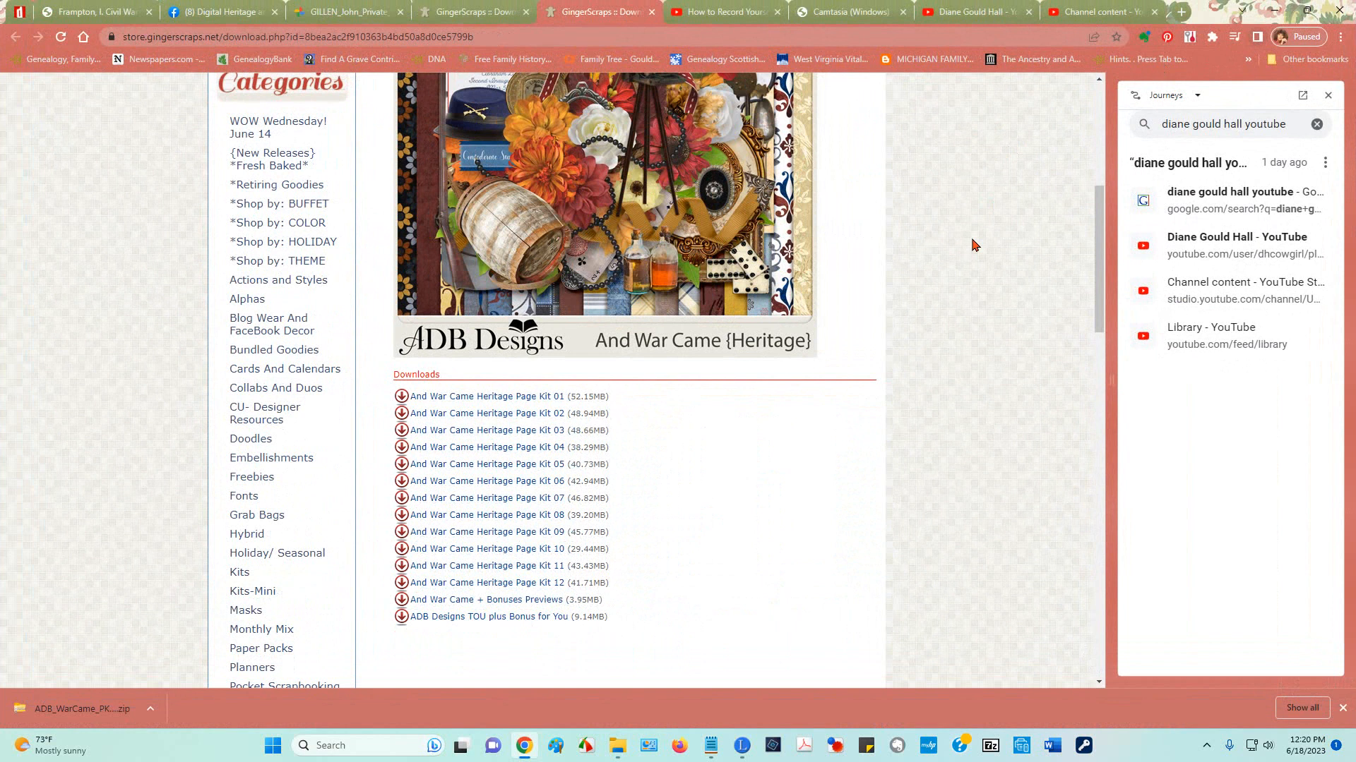
pyautogui.click(1308, 13)
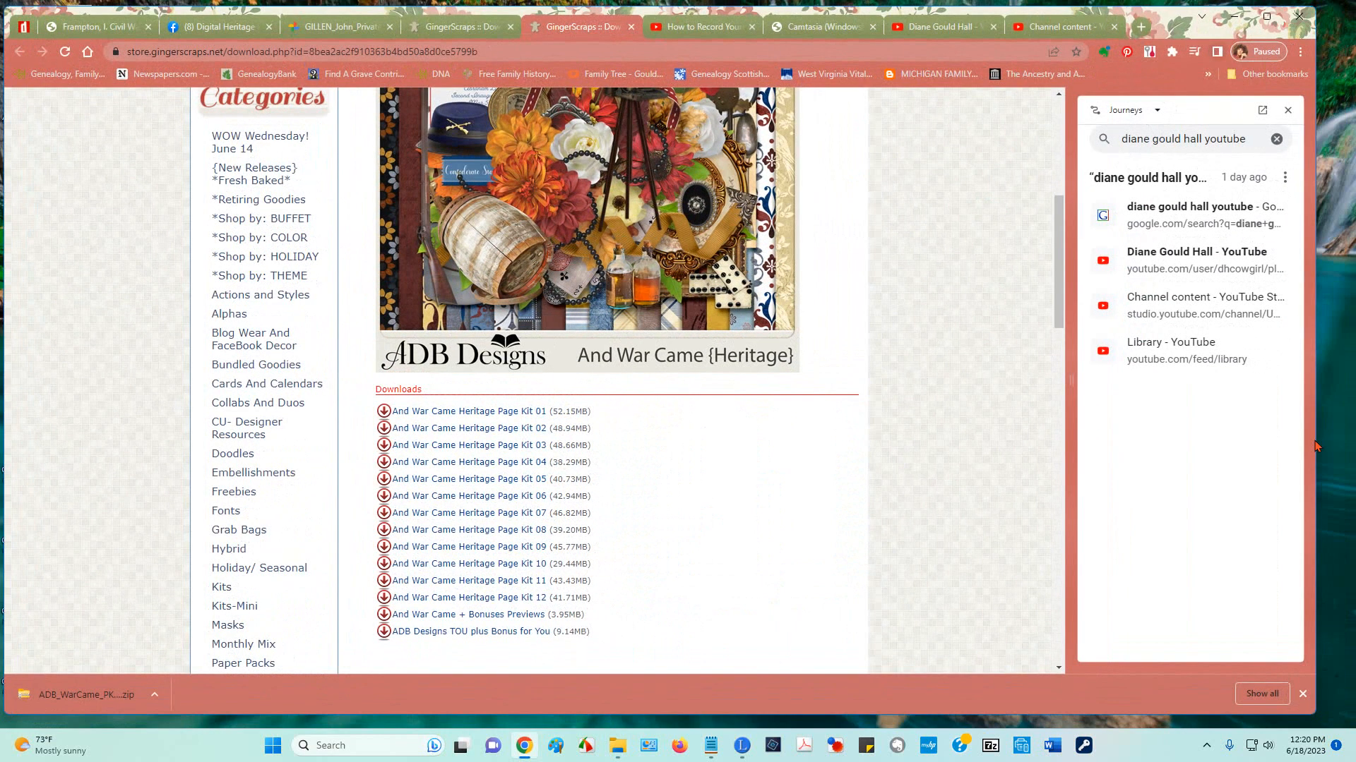
pyautogui.moveTo(1310, 714); pyautogui.dragTo(1091, 539)
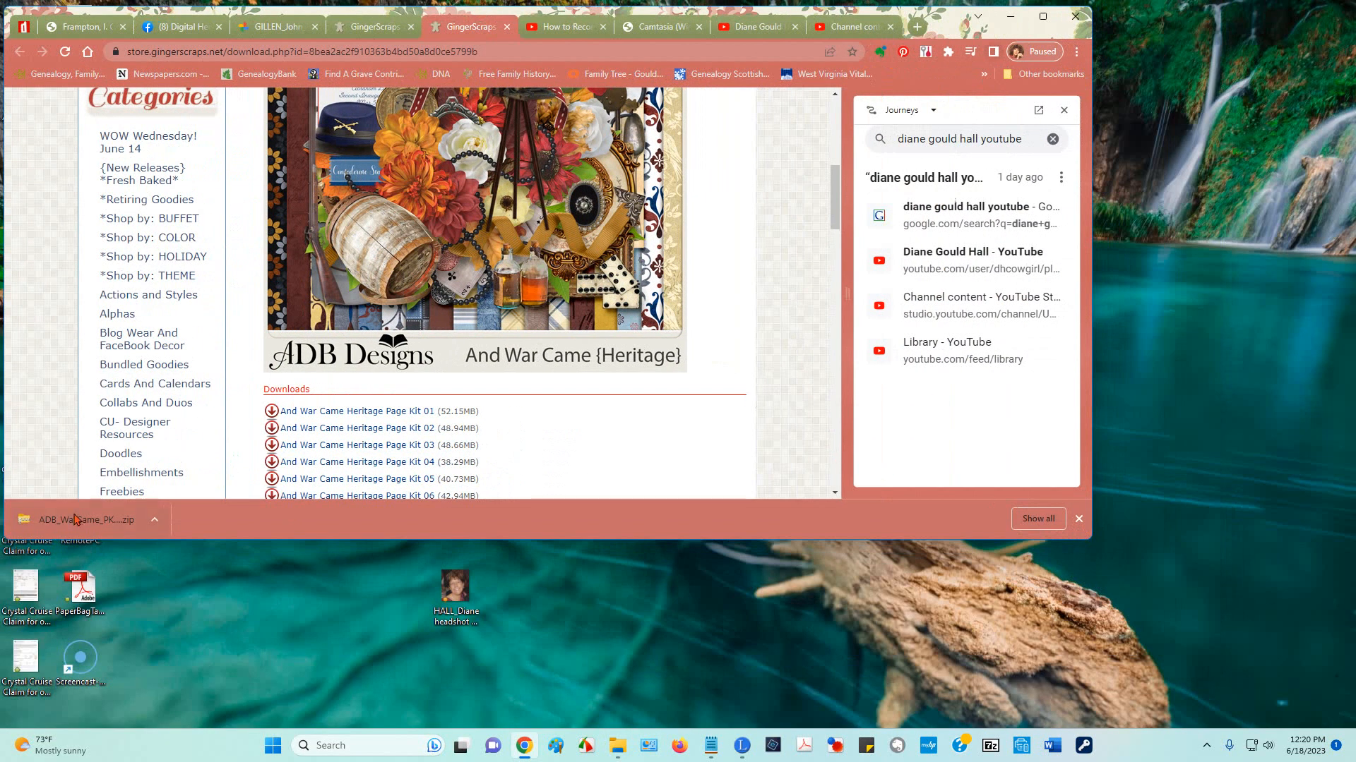
pyautogui.moveTo(49, 406); pyautogui.dragTo(97, 393)
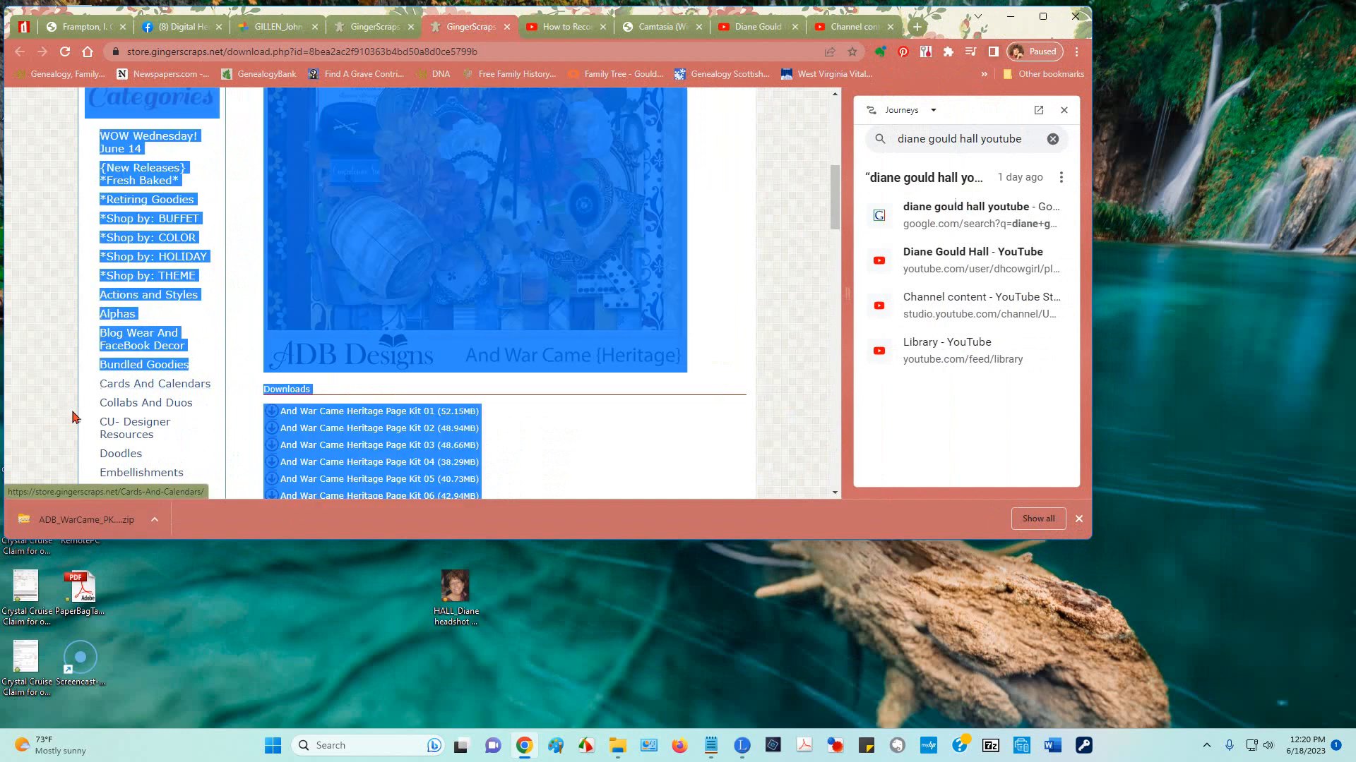
pyautogui.click(45, 432)
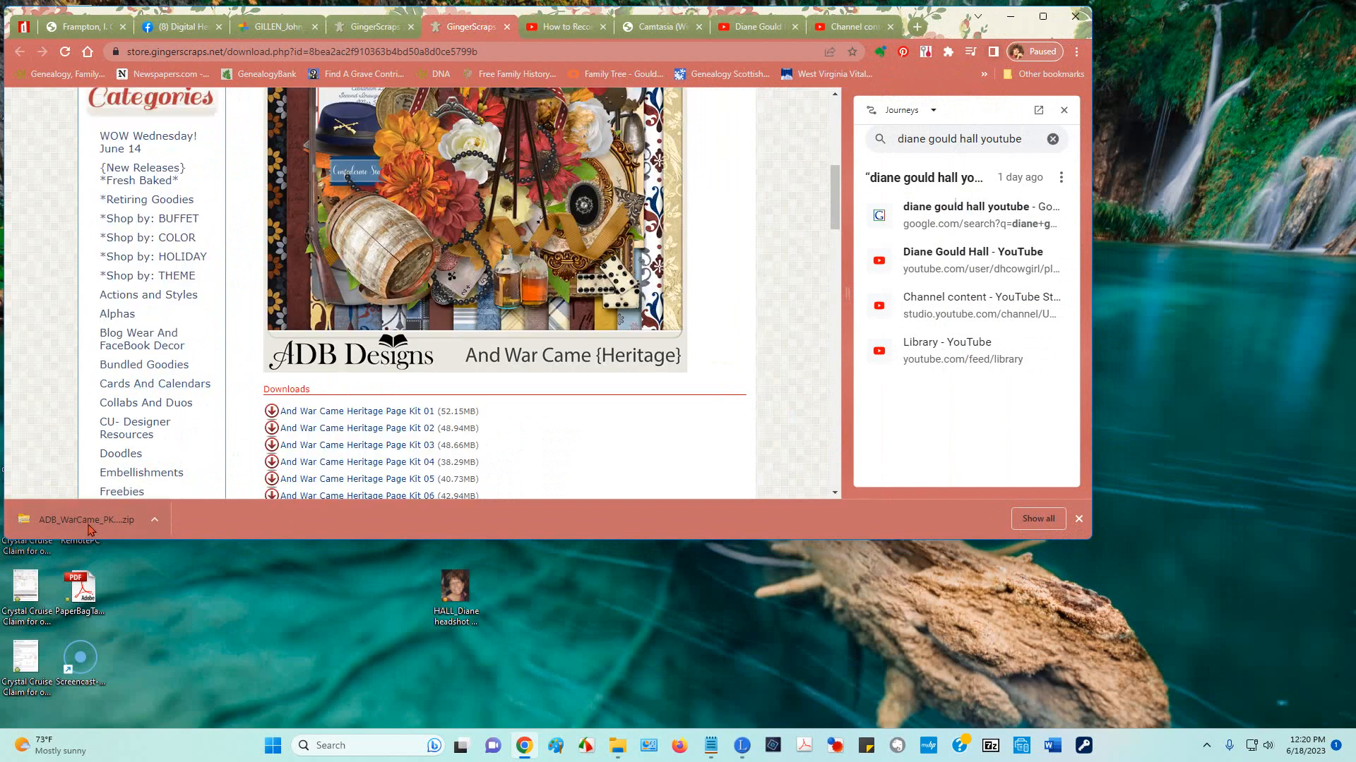
# Step: Show the downloaded kit file in its folder and copy ADB_WarCame_PKele01 (1).zip
pyautogui.click(155, 521)
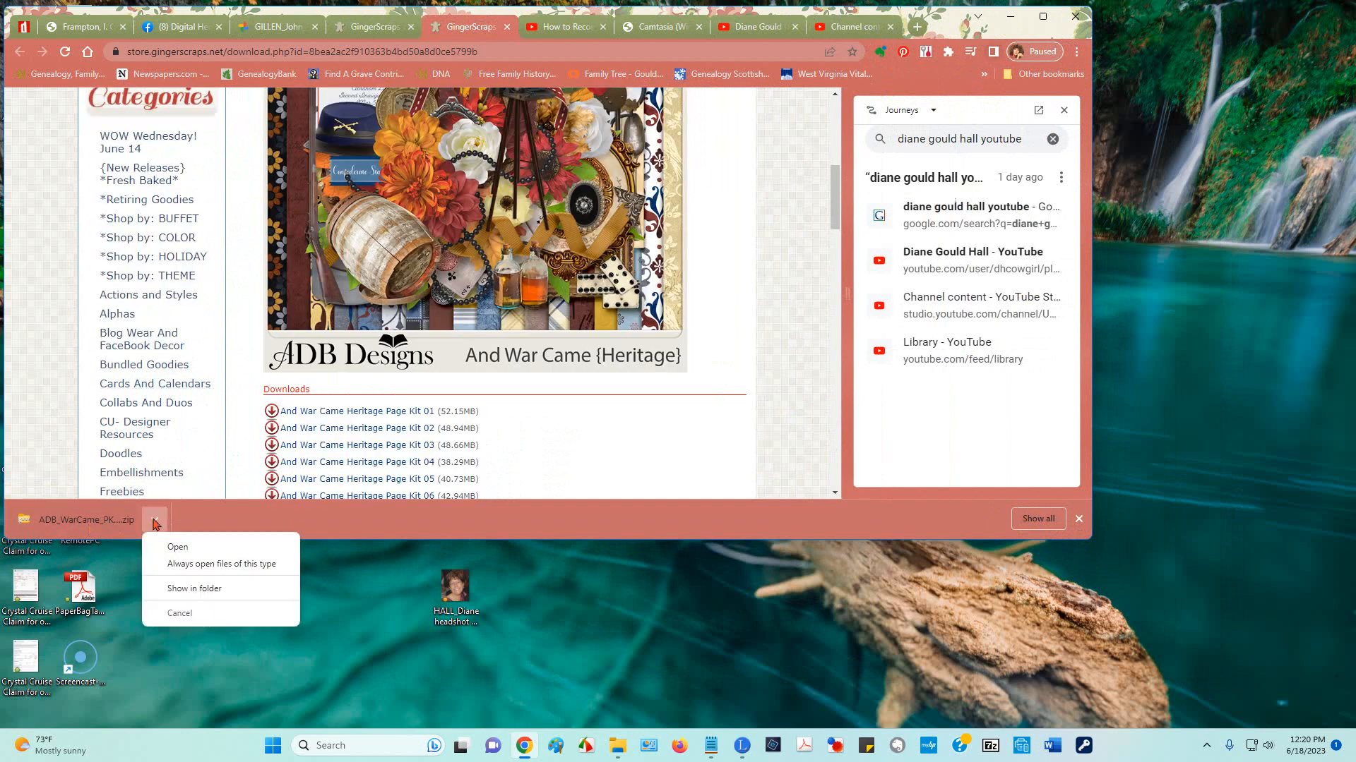
pyautogui.click(180, 589)
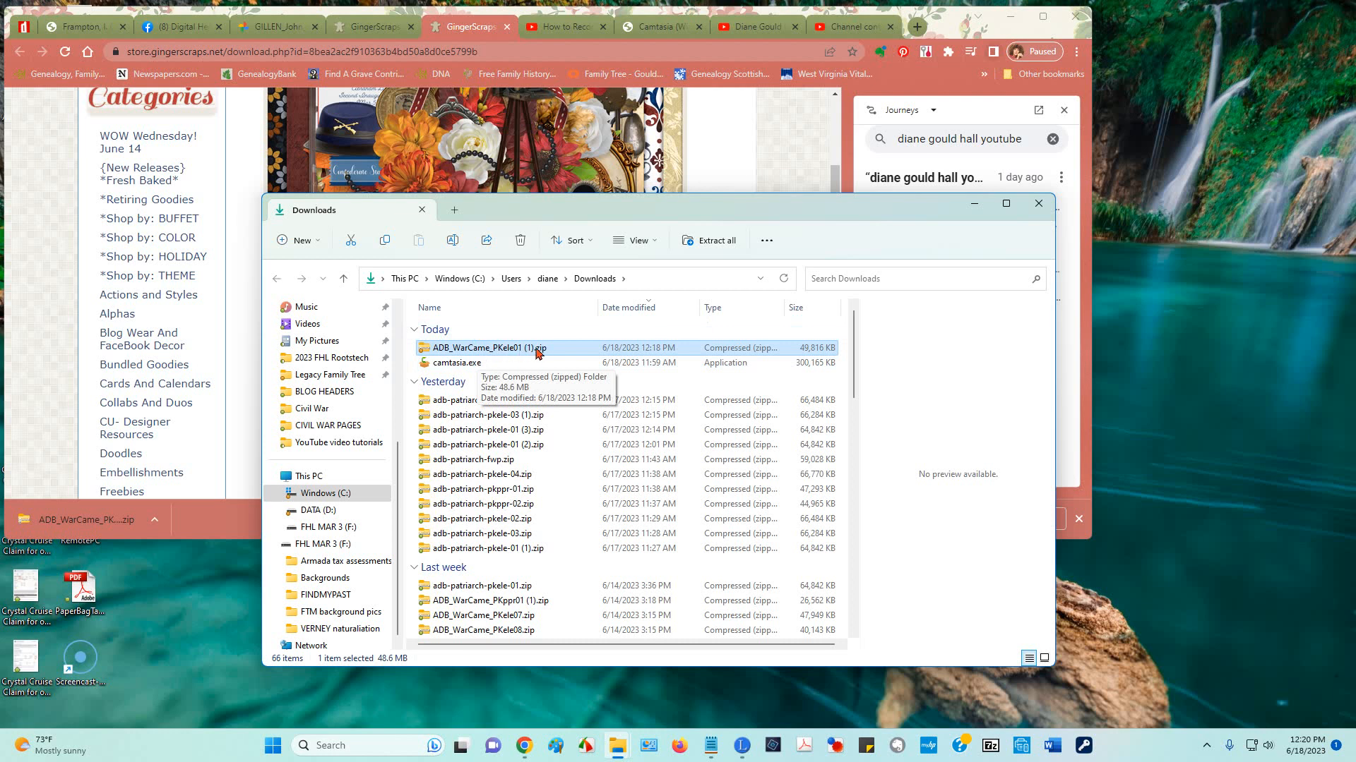
pyautogui.click(385, 241)
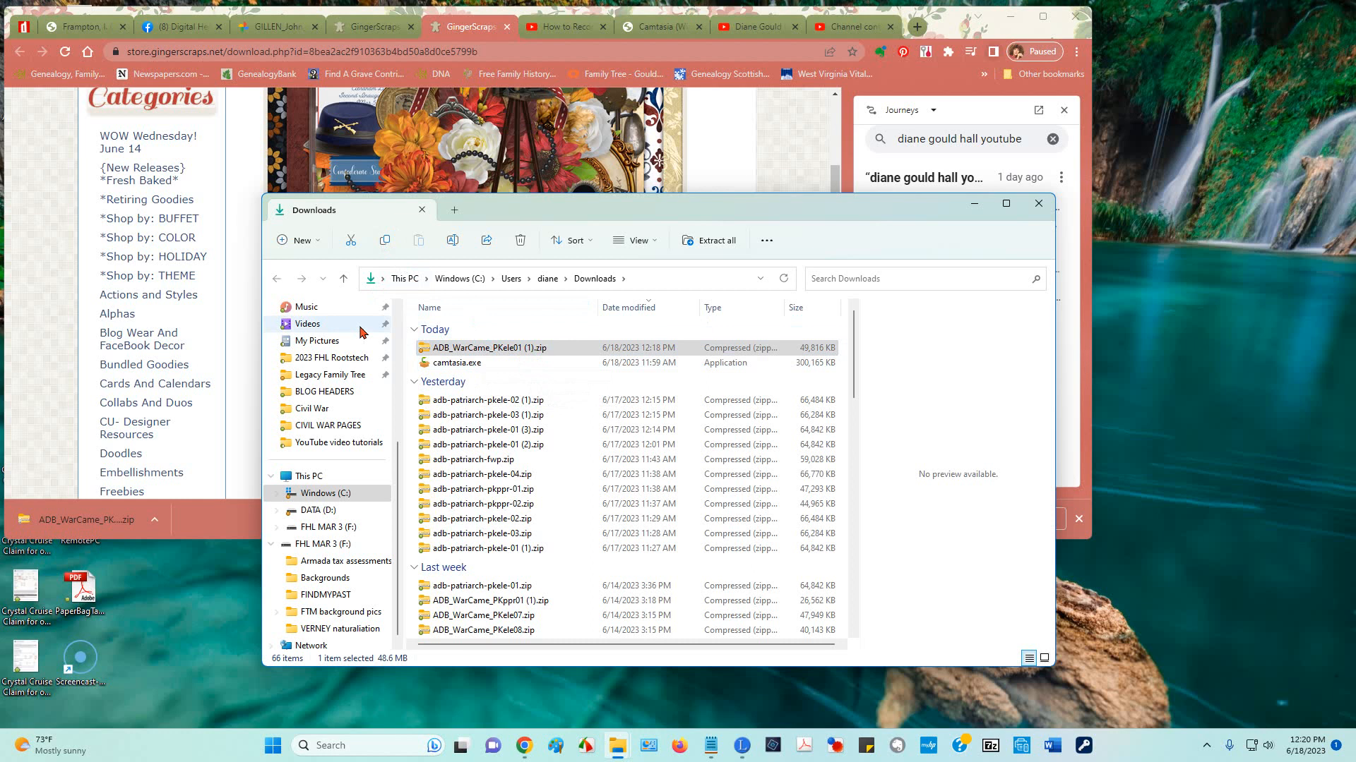
# Step: Paste the copied zip file into Scrapbooking > Designers > ADB Designs > And War Came - 2
pyautogui.scroll(5, 346, 331)
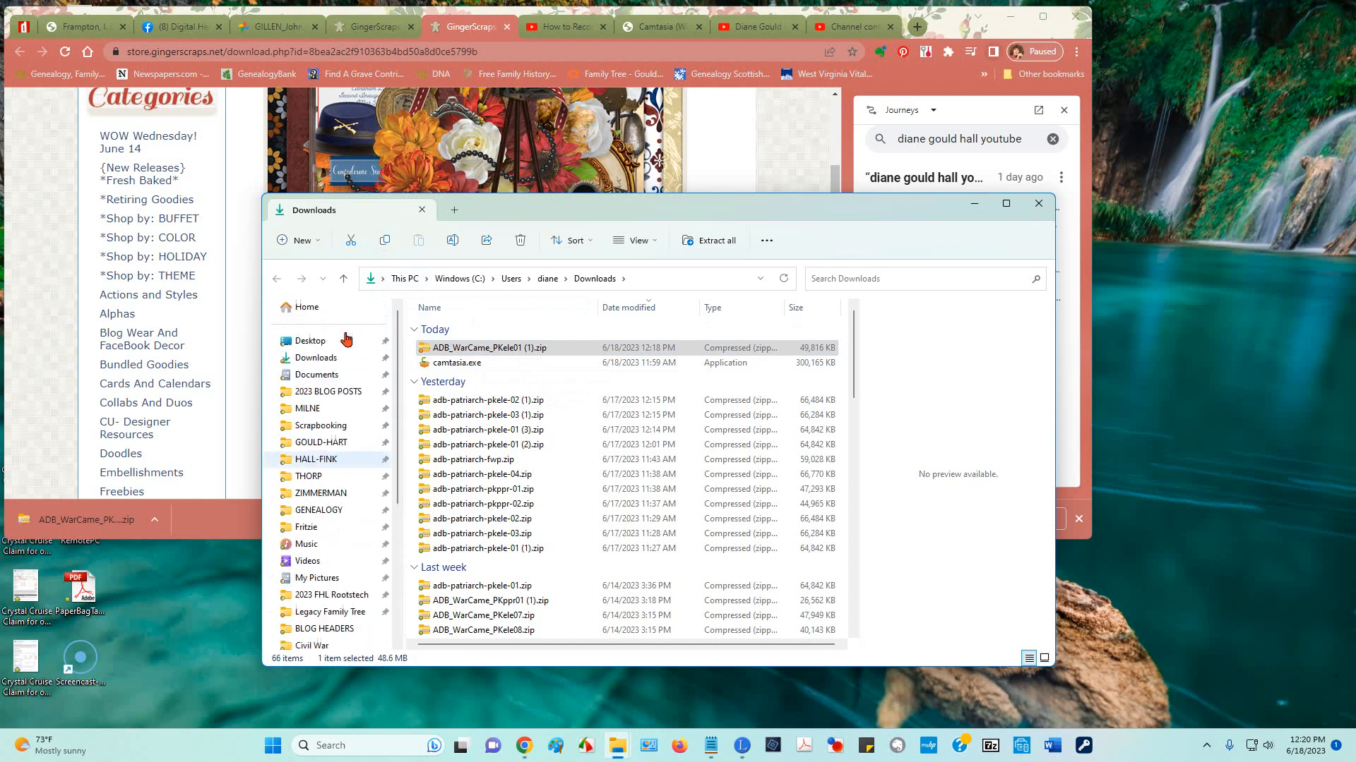
pyautogui.click(320, 426)
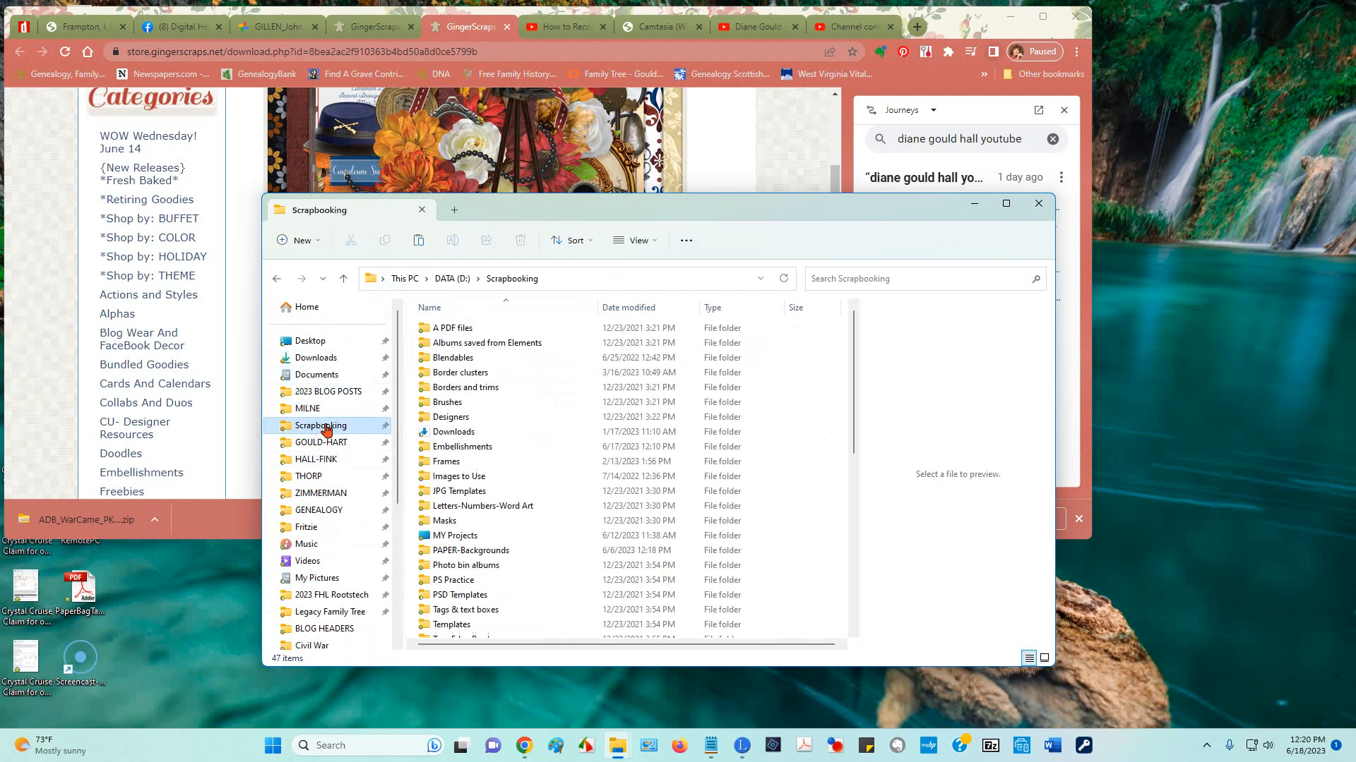
pyautogui.doubleClick(457, 417)
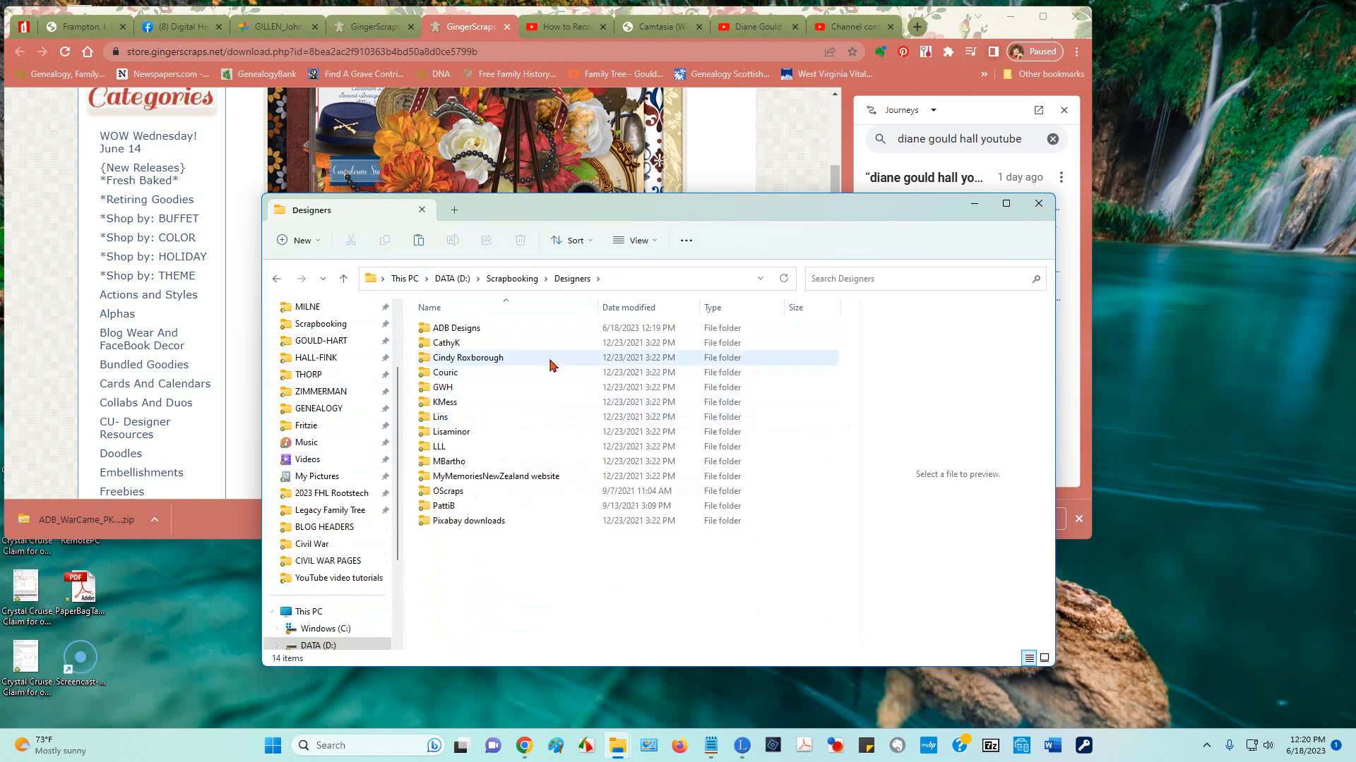
pyautogui.doubleClick(477, 329)
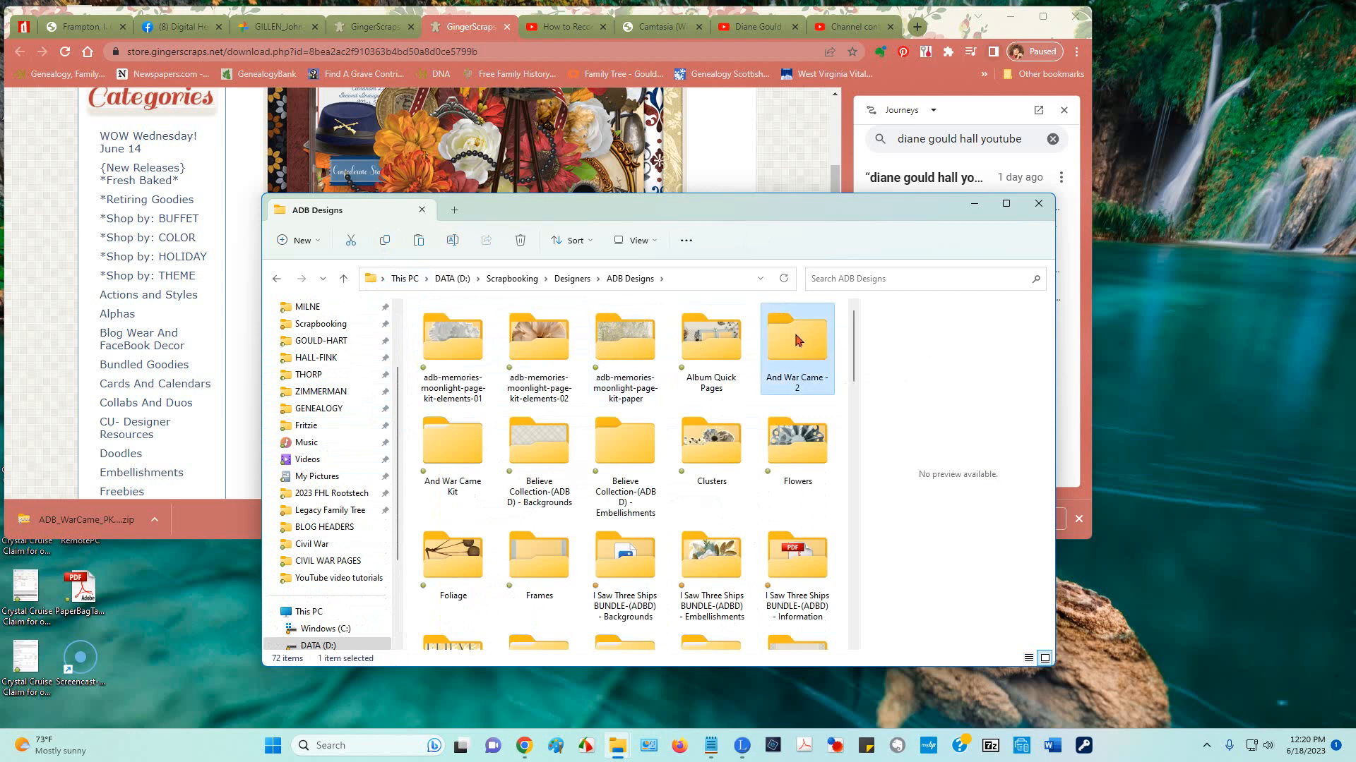
pyautogui.doubleClick(796, 340)
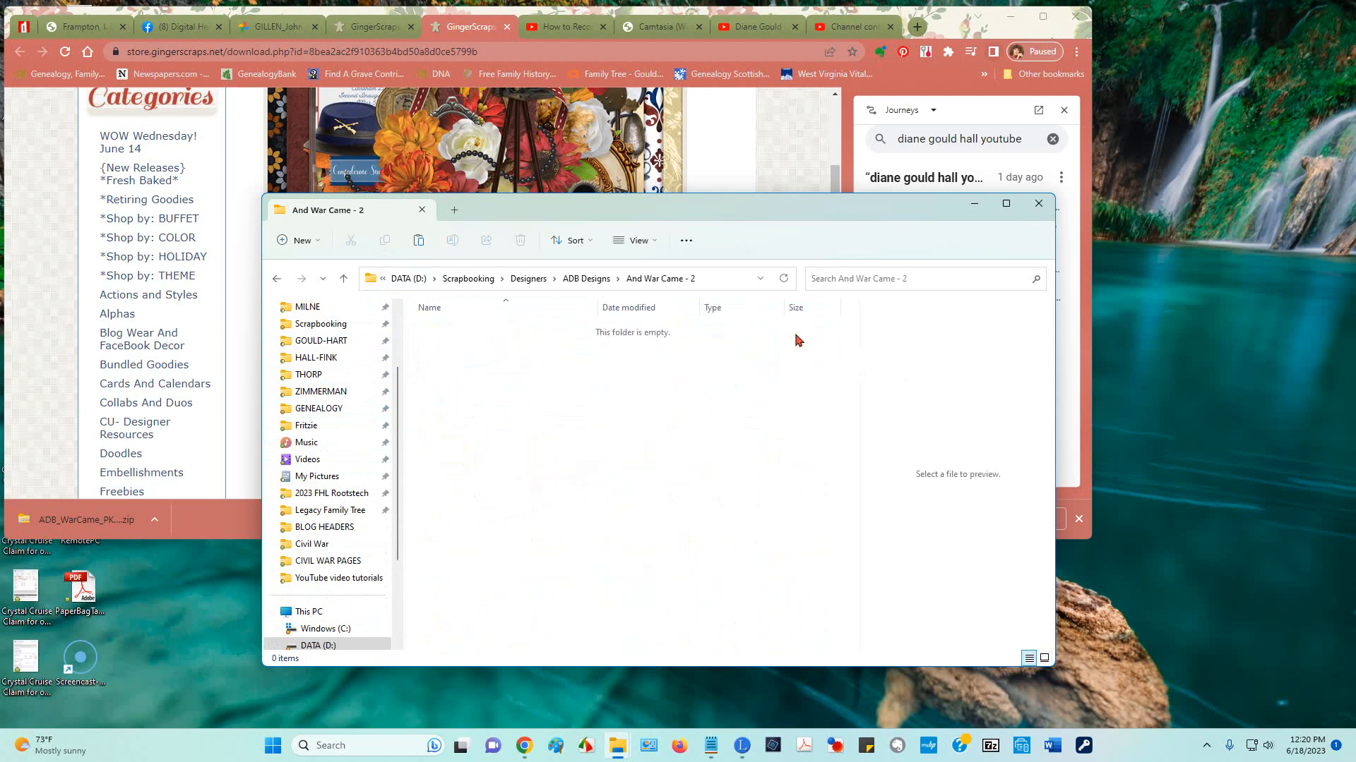
pyautogui.click(417, 243)
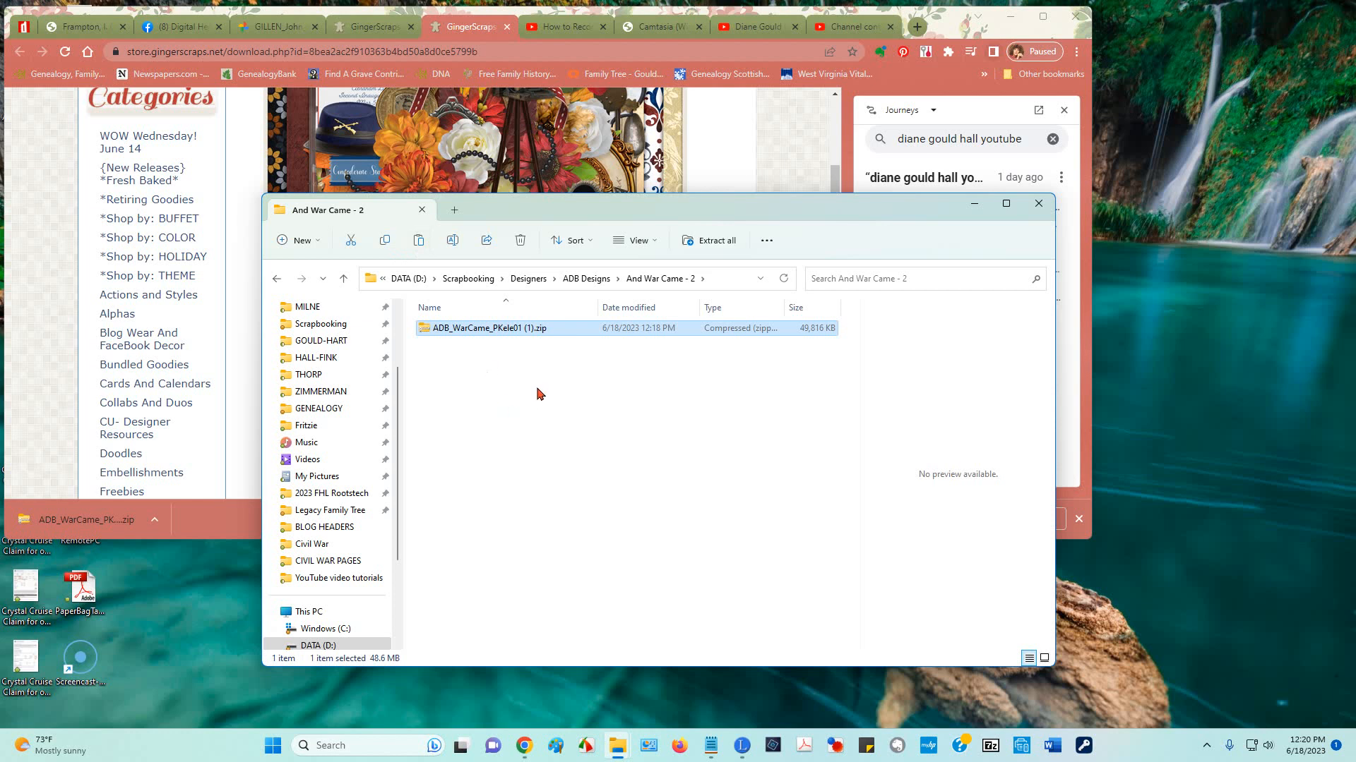
# Step: Extract ADB_WarCame_PKele01 (1).zip to its default destination inside And War Came - 2 and close the extra window showing the extracted files
pyautogui.rightClick(463, 333)
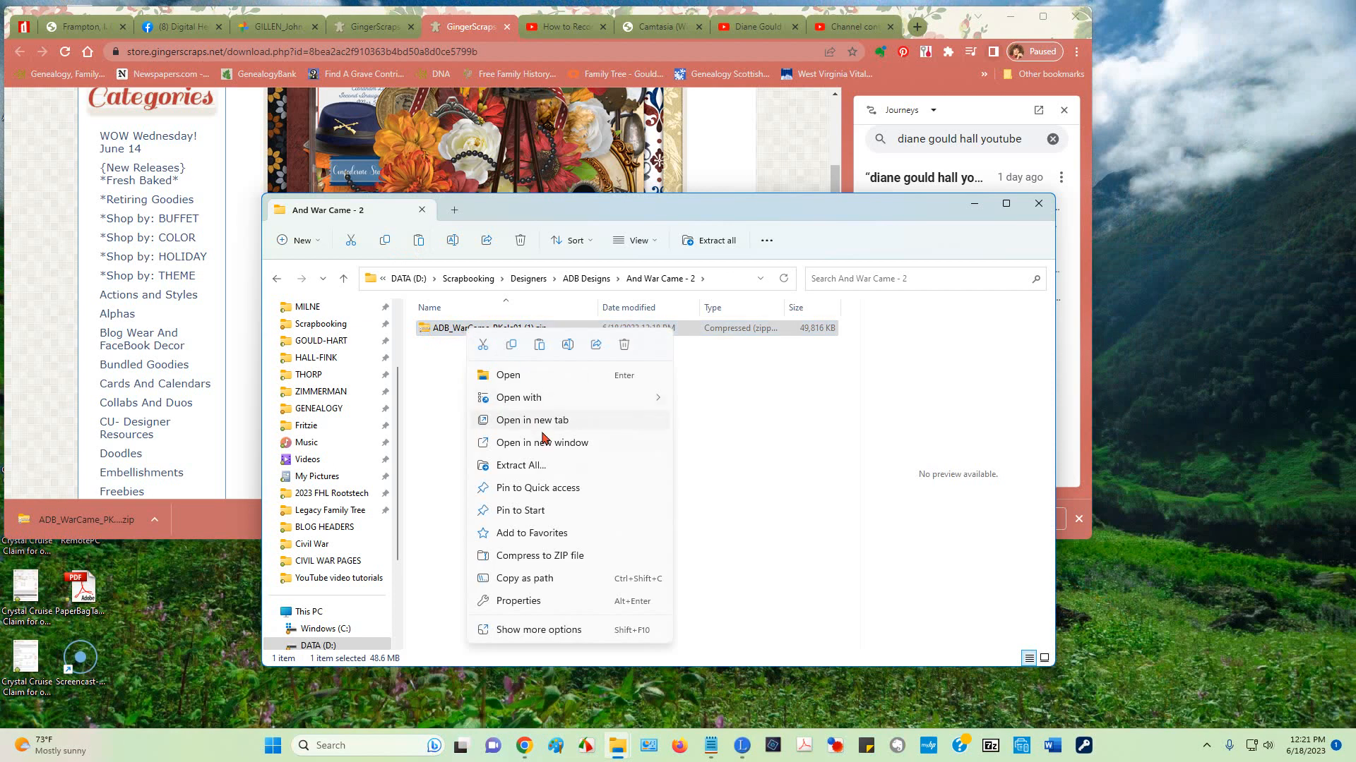
pyautogui.click(526, 470)
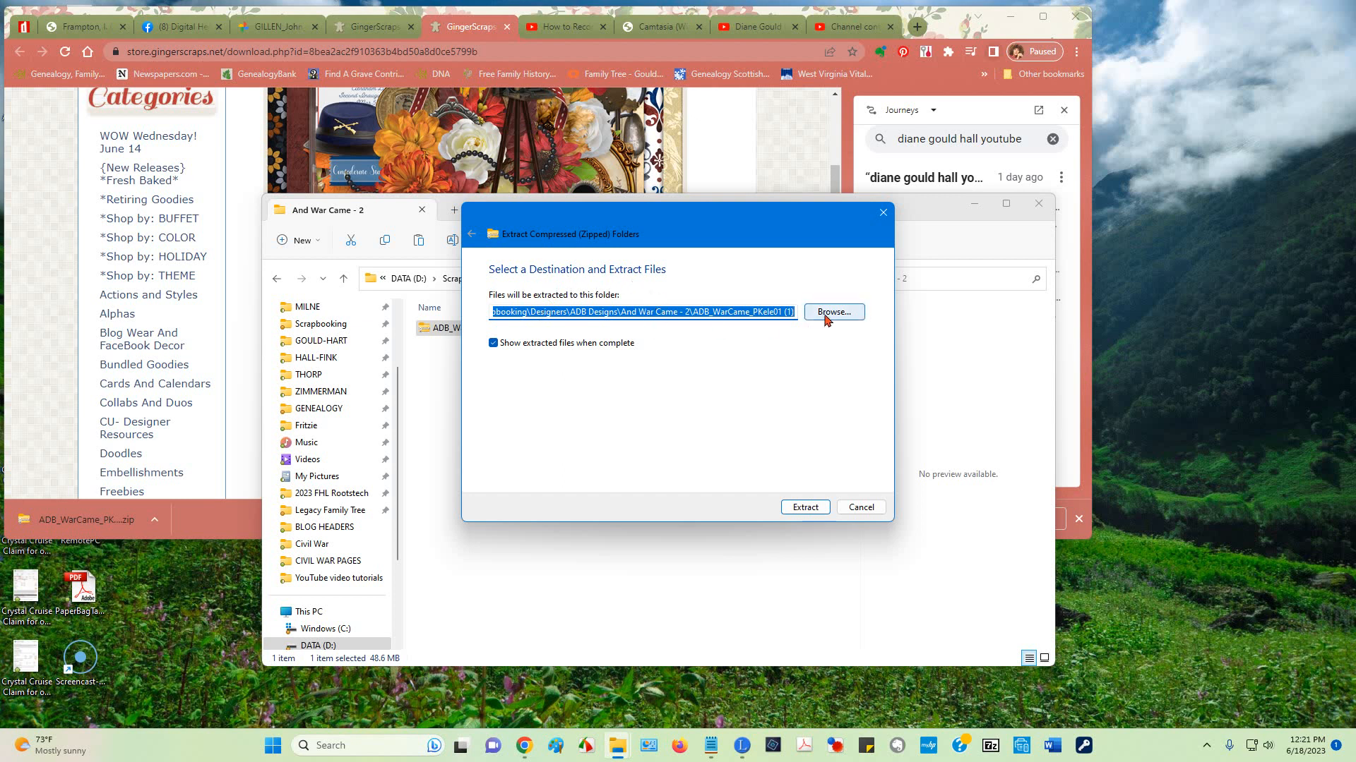
pyautogui.click(594, 314)
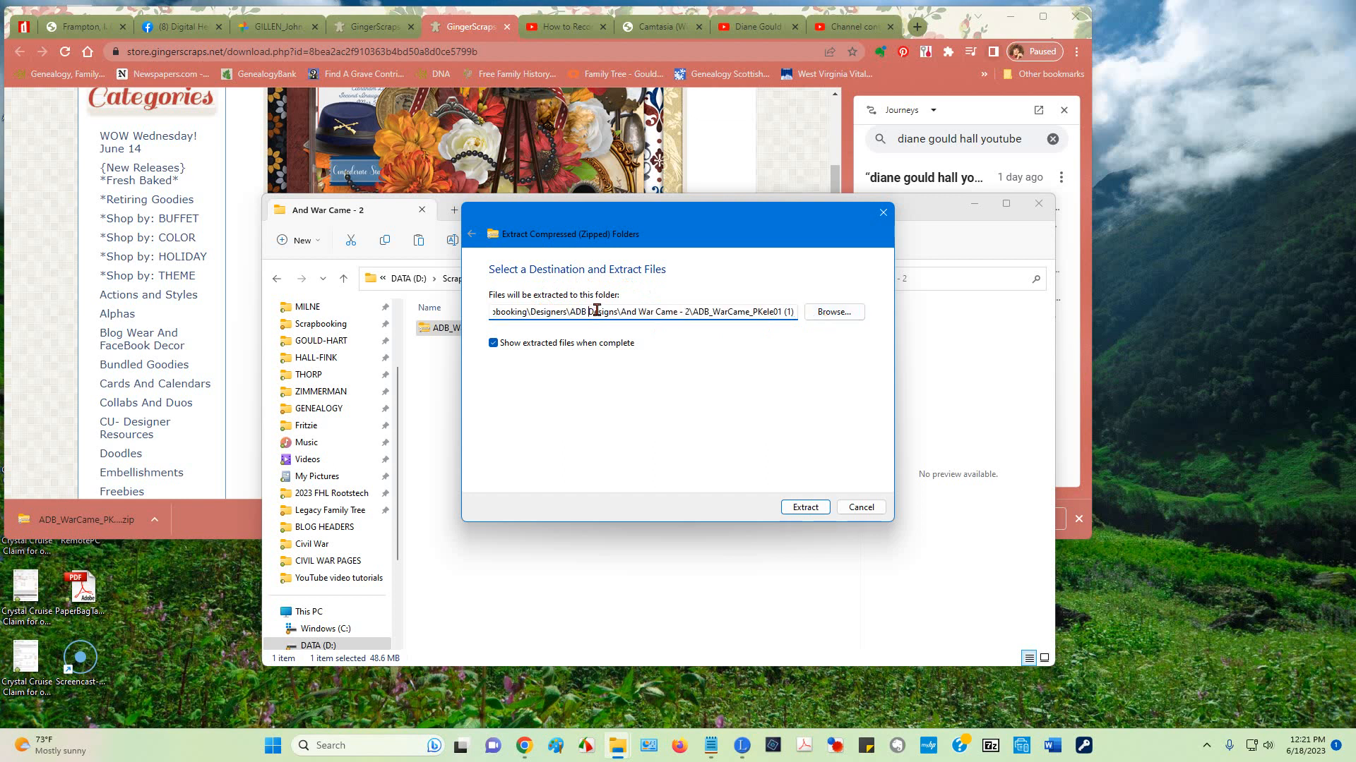
pyautogui.press('Left')
pyautogui.press('Left')
pyautogui.press('Left')
pyautogui.press('Left')
pyautogui.press('Left')
pyautogui.press('Left')
pyautogui.press('Left')
pyautogui.press('Left')
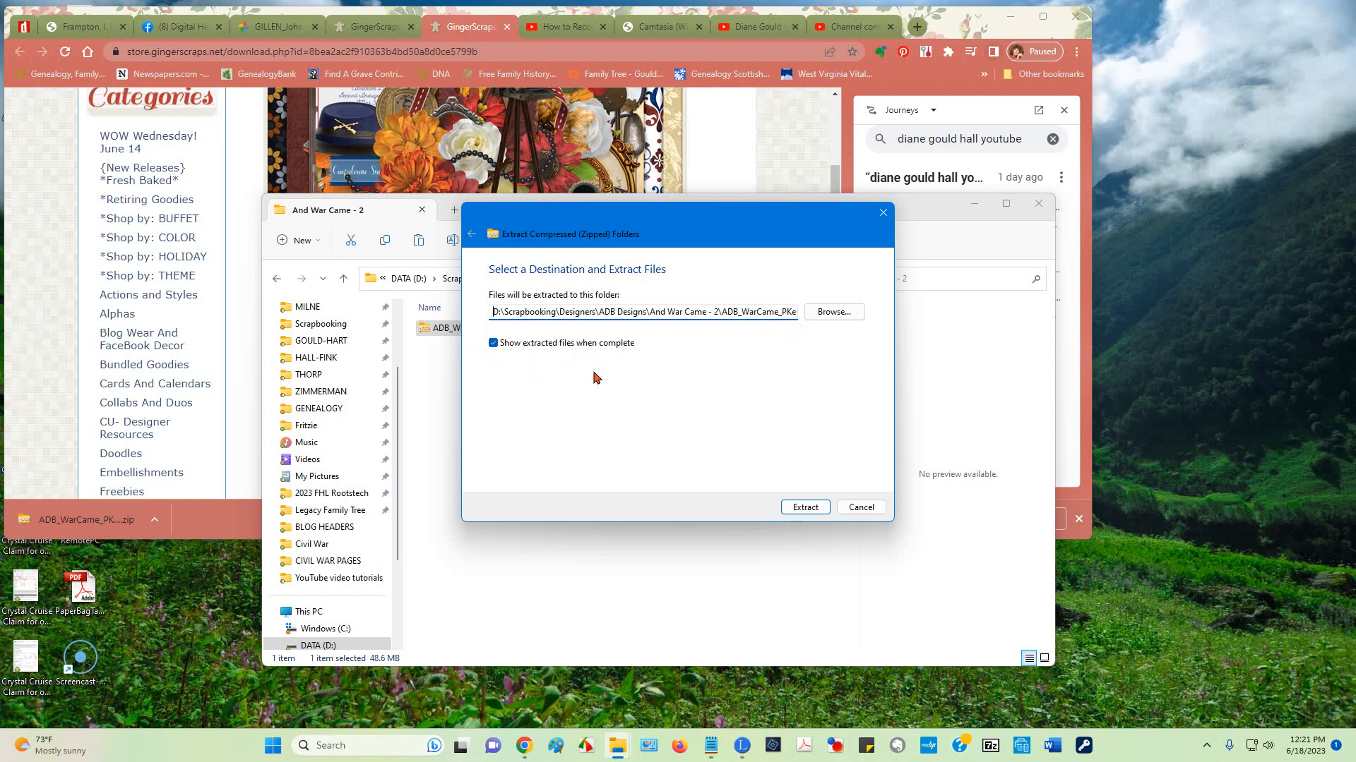
pyautogui.click(803, 508)
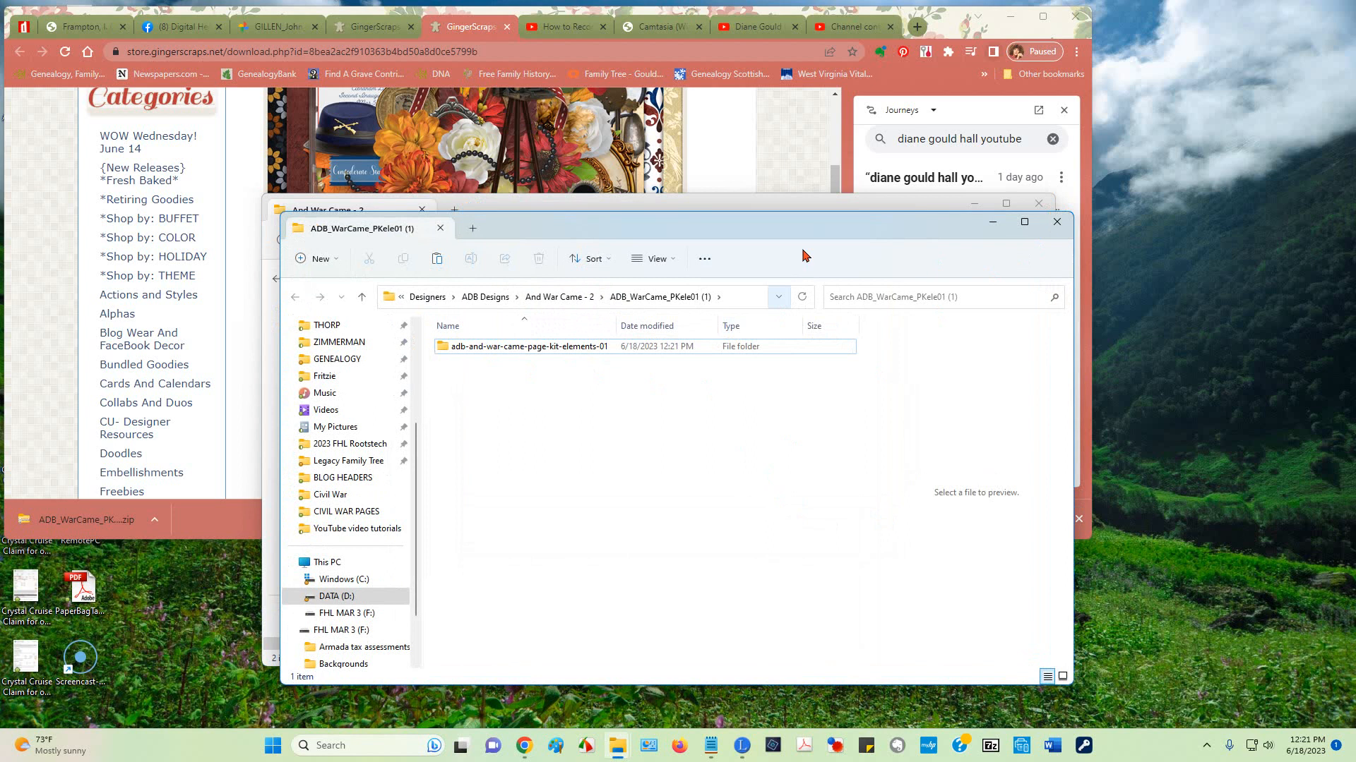
pyautogui.moveTo(802, 226); pyautogui.dragTo(1002, 196)
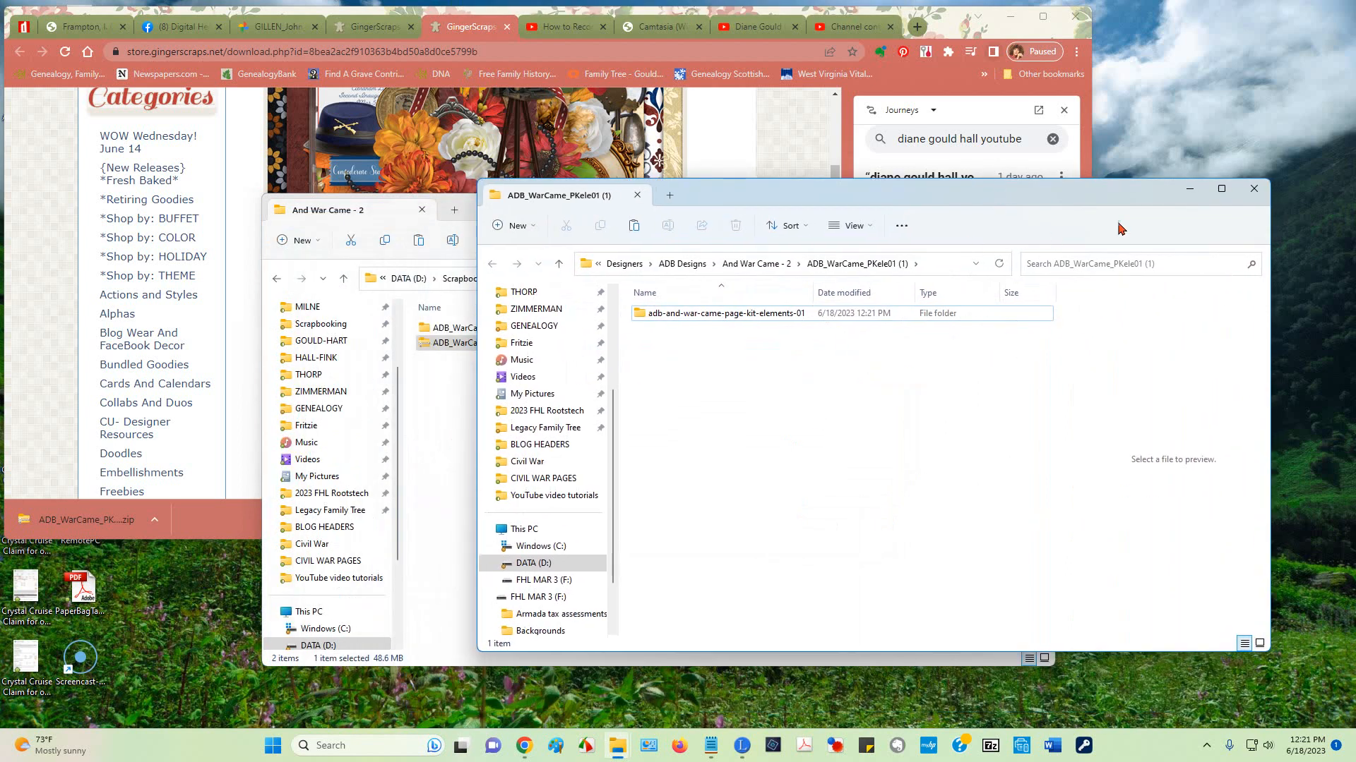
pyautogui.click(1254, 188)
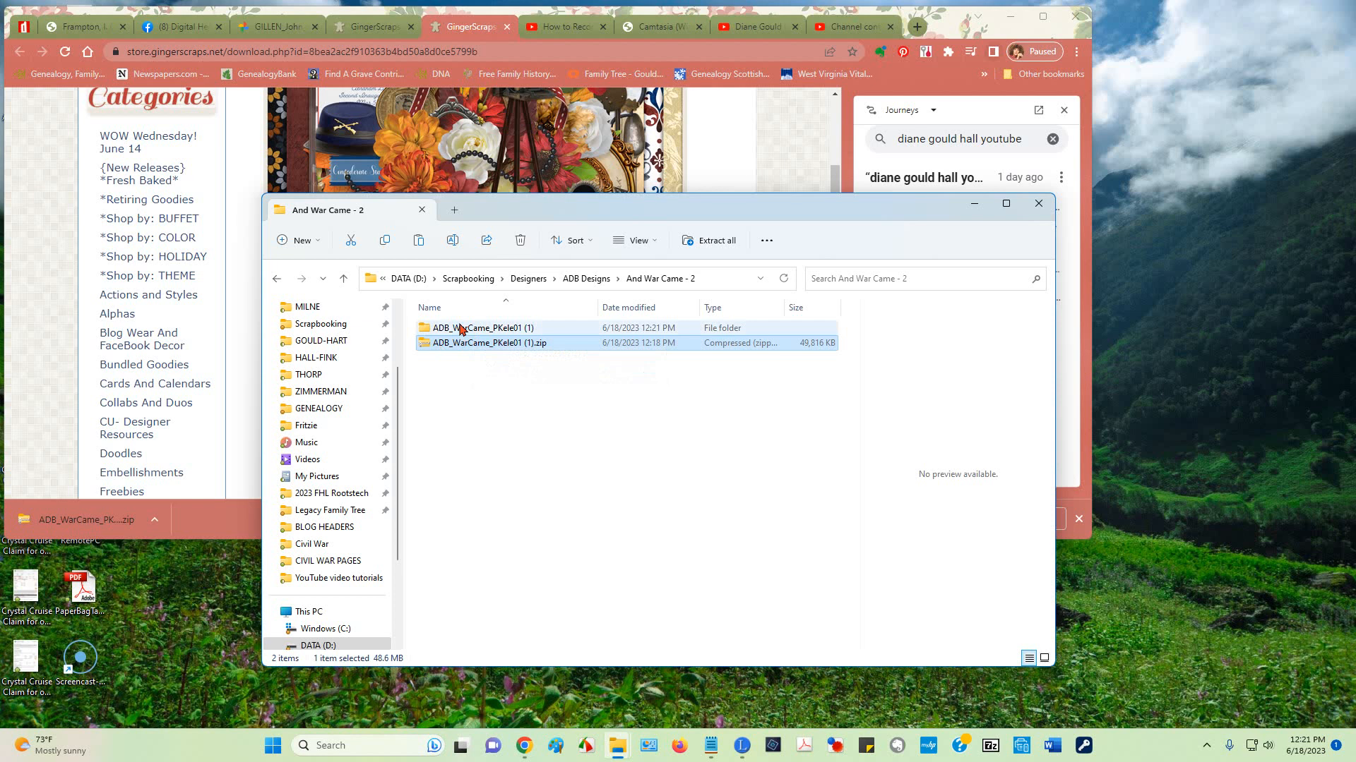
# Step: Open ADB_WarCame_PKele01 (1) > adb-and-war-came-page-kit-elements-01 and maximize the window to view the element images
pyautogui.doubleClick(460, 329)
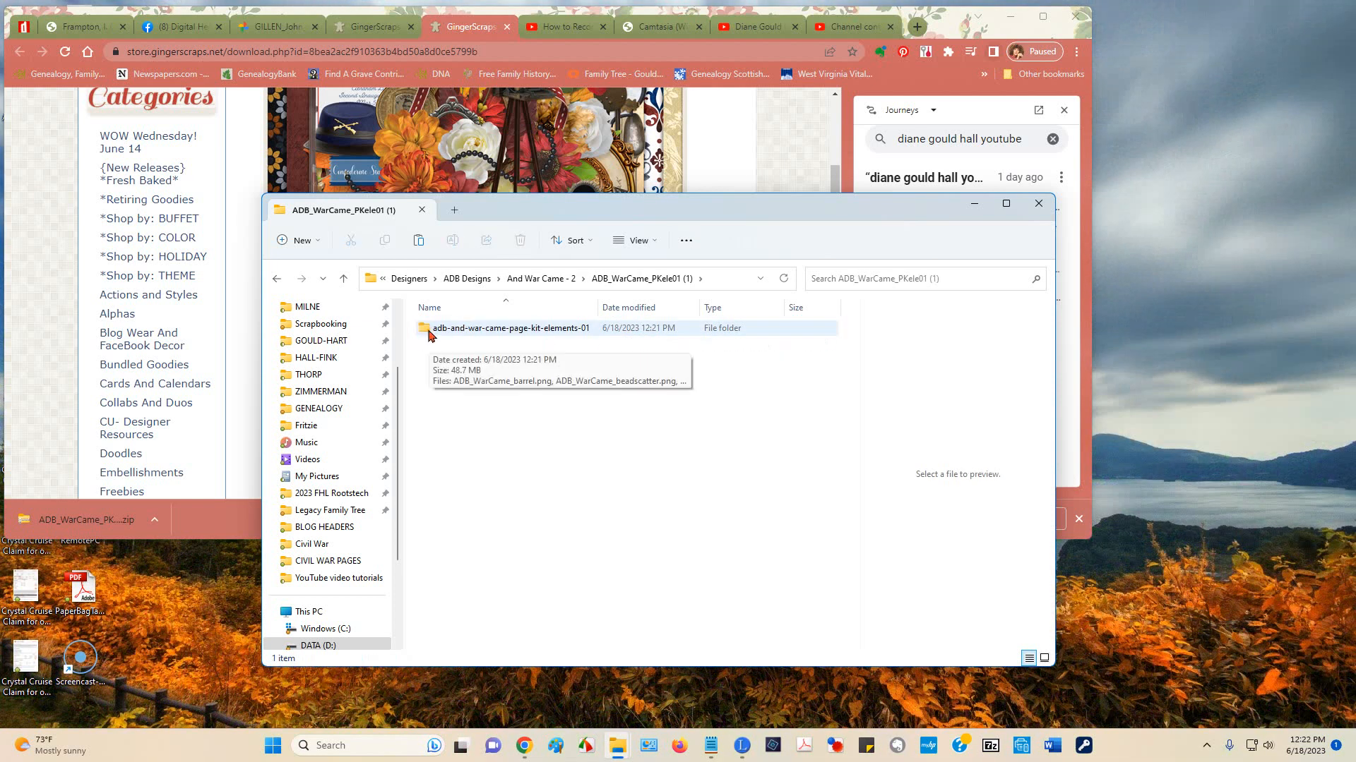
pyautogui.click(430, 335)
pyautogui.doubleClick(430, 335)
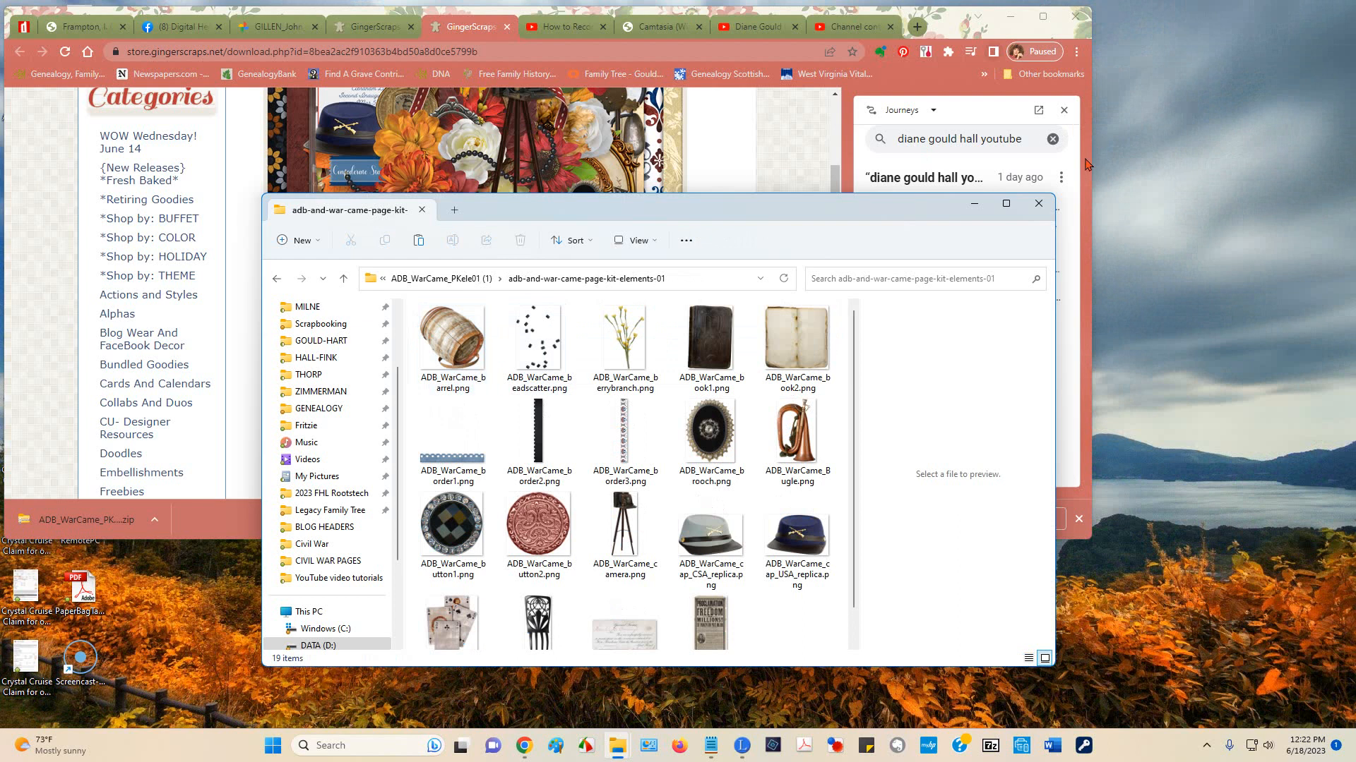
pyautogui.click(1006, 204)
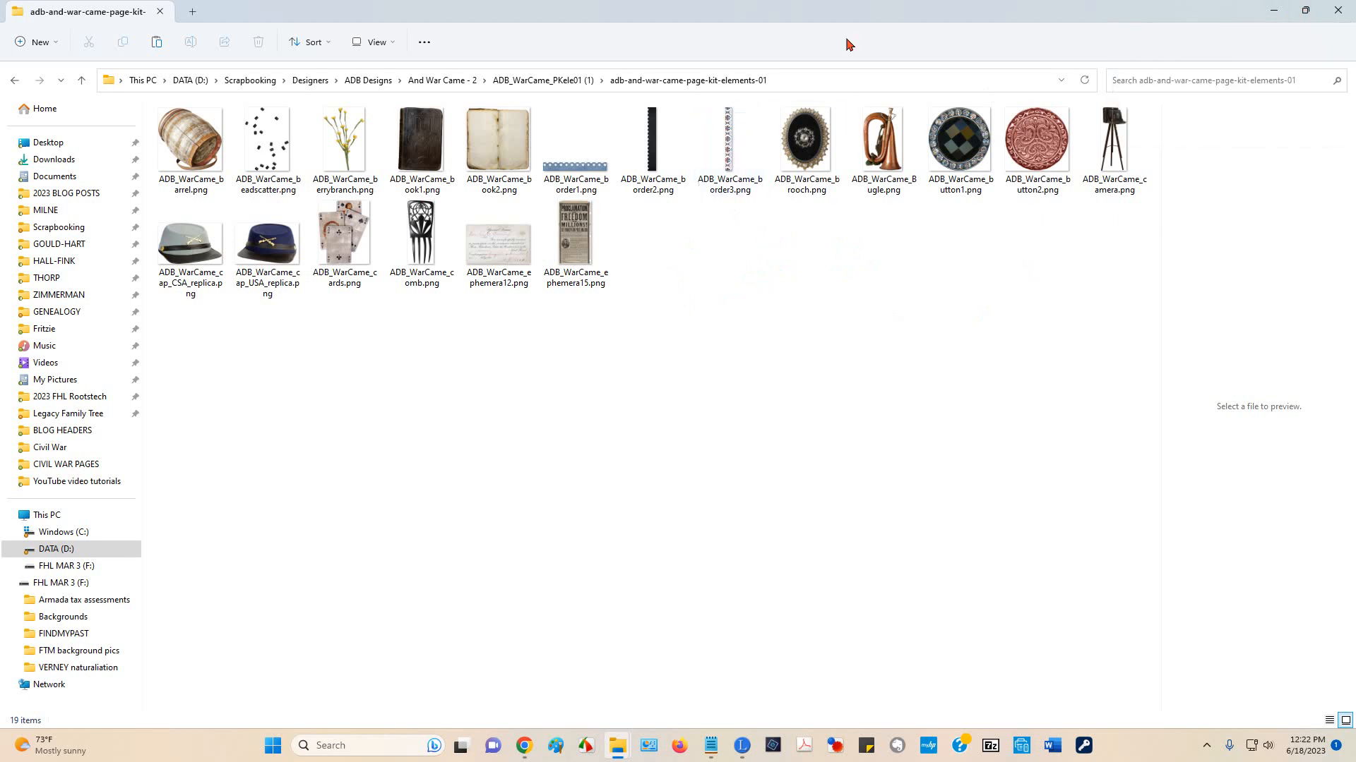
pyautogui.doubleClick(1128, 12)
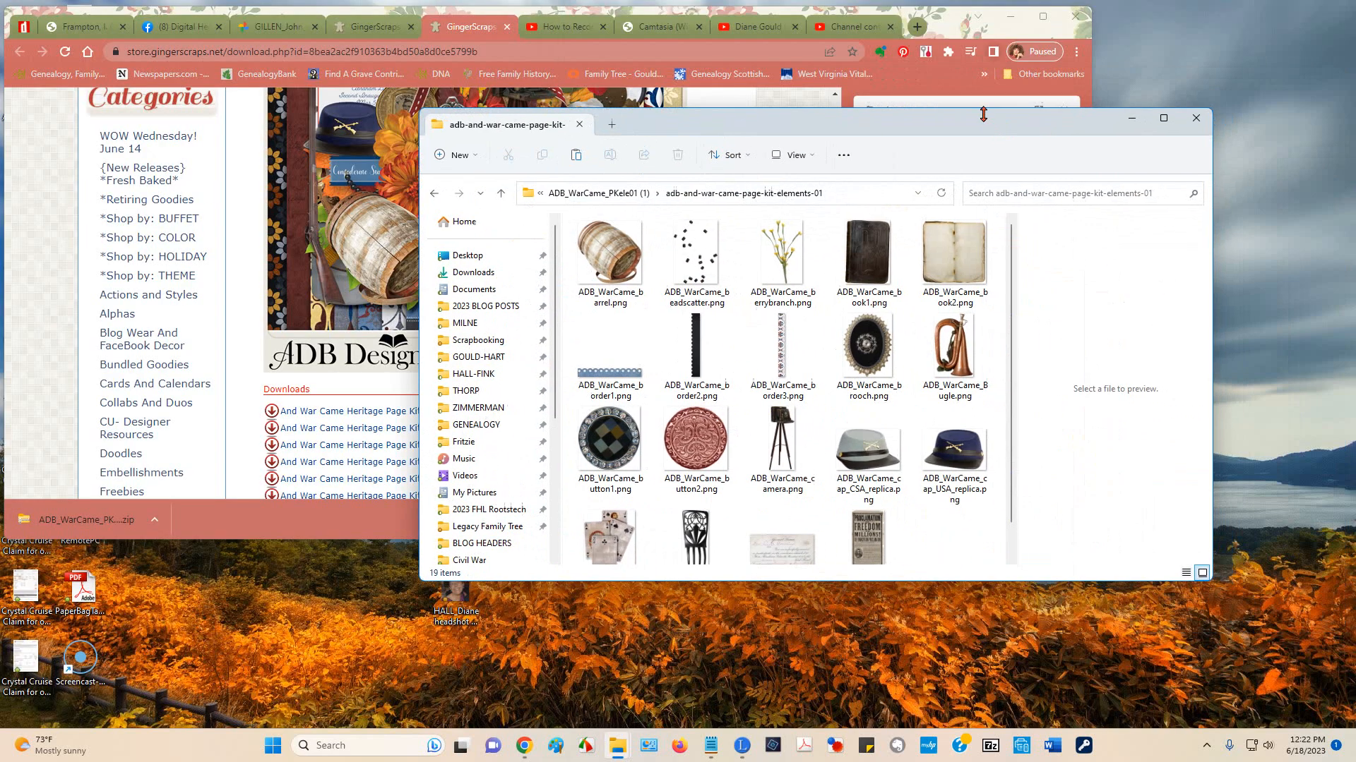
pyautogui.click(1164, 119)
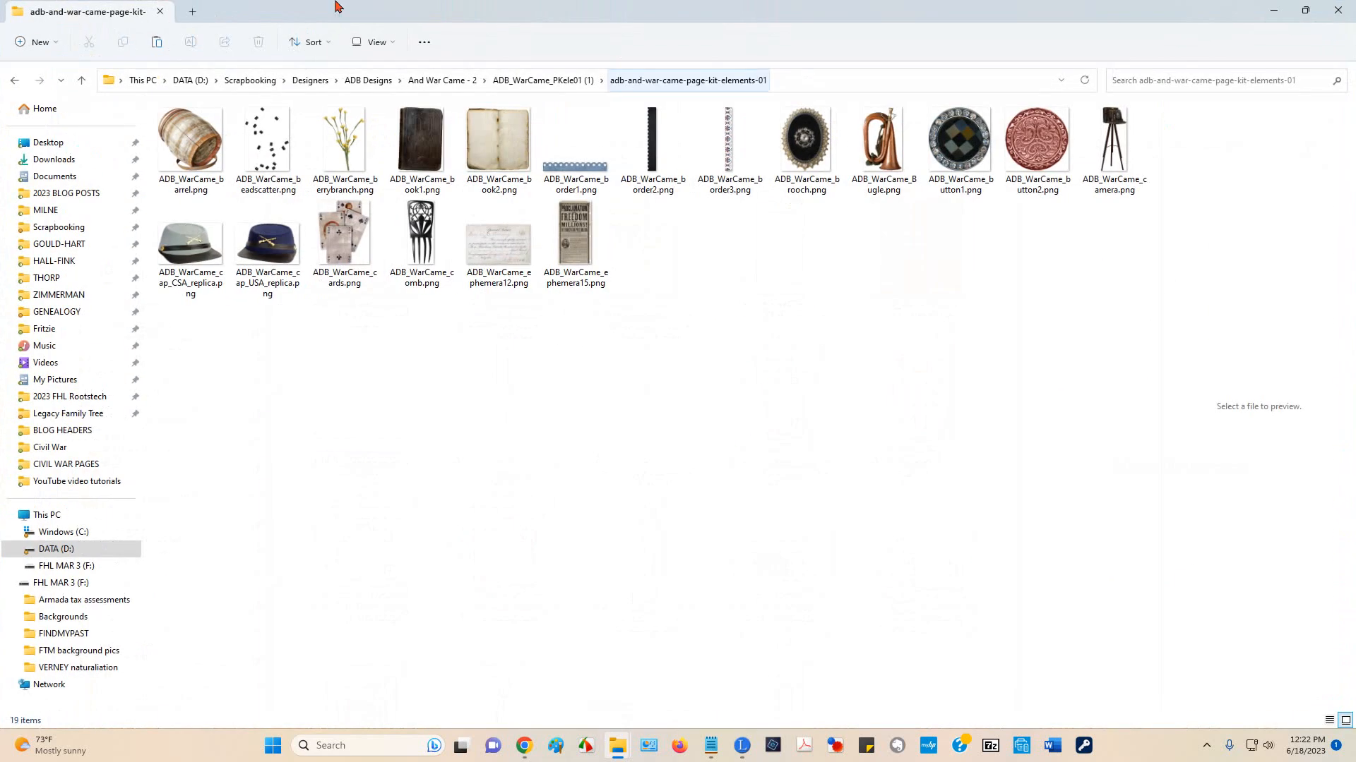
pyautogui.click(16, 81)
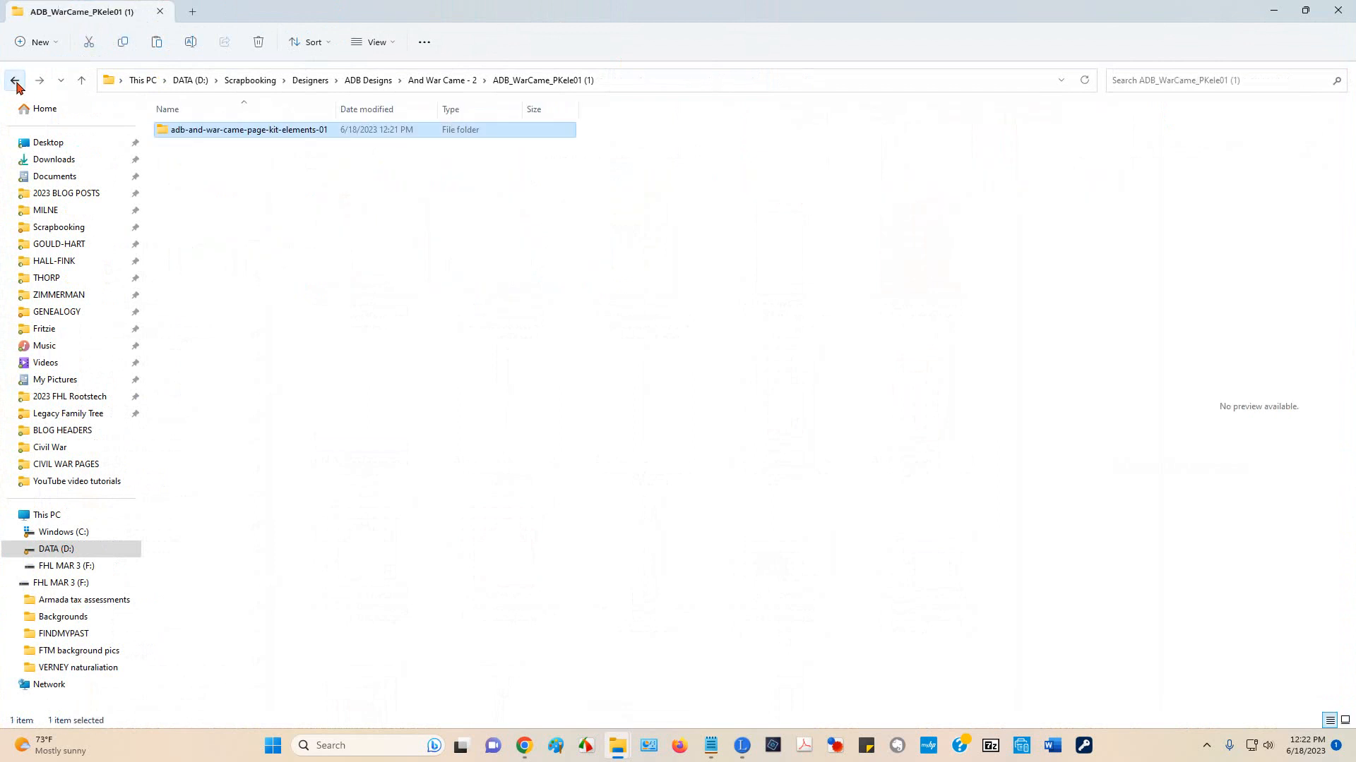
pyautogui.doubleClick(216, 134)
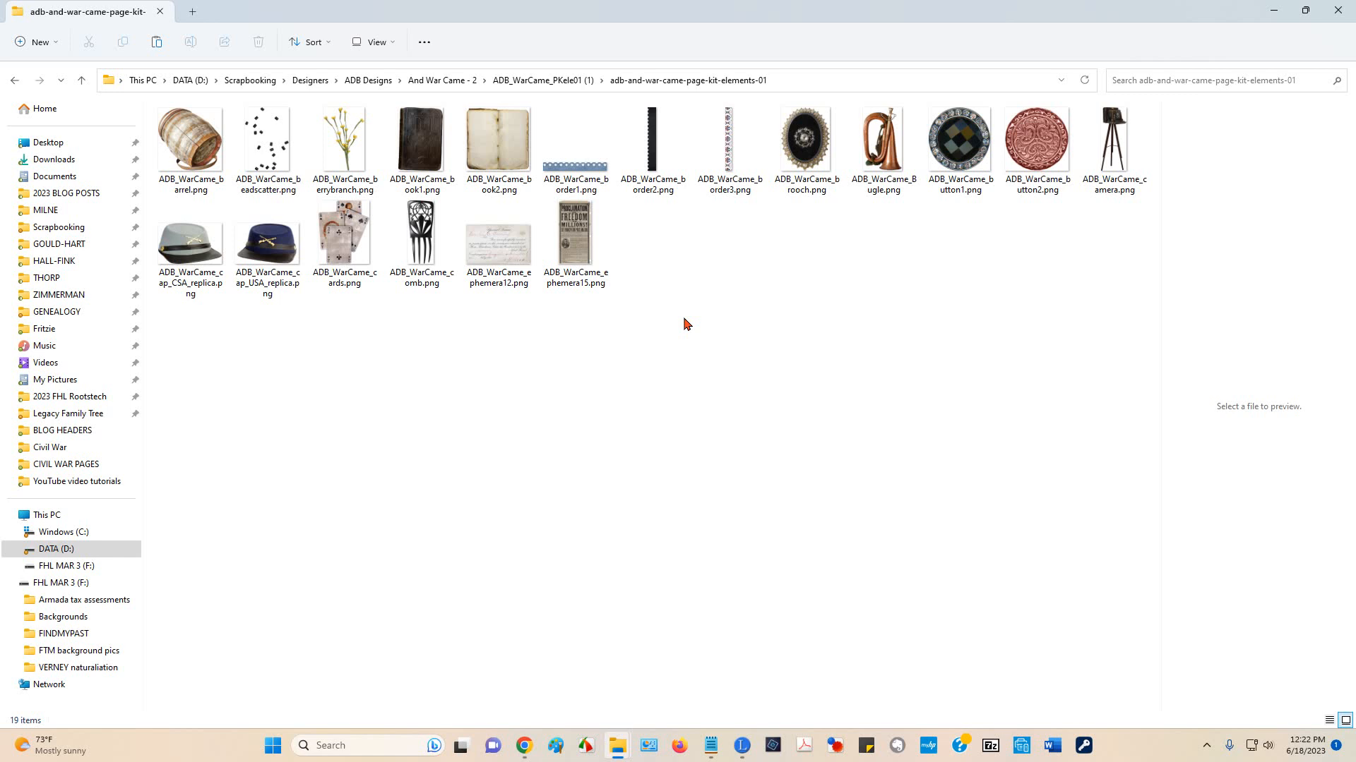
pyautogui.click(181, 134)
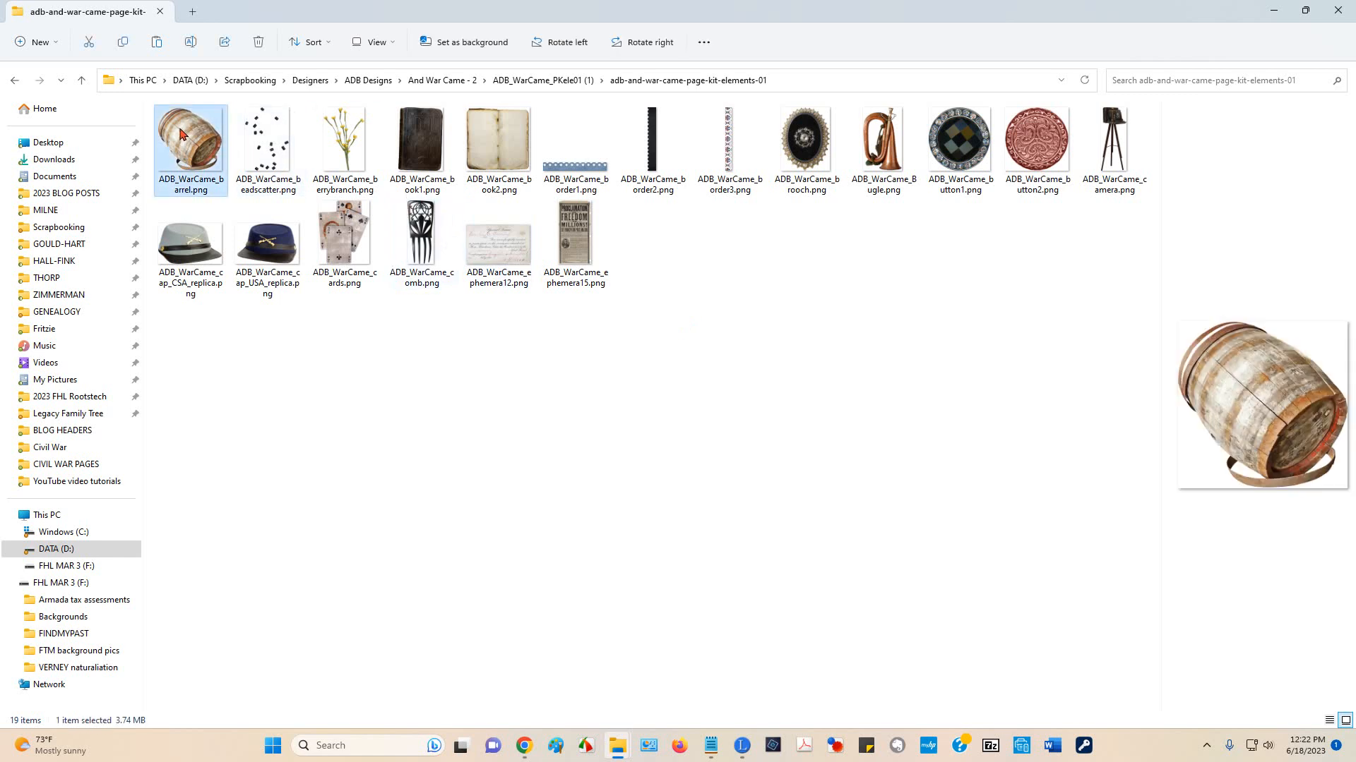
pyautogui.keyDown('shift'); pyautogui.click(576, 227); pyautogui.keyUp('shift')
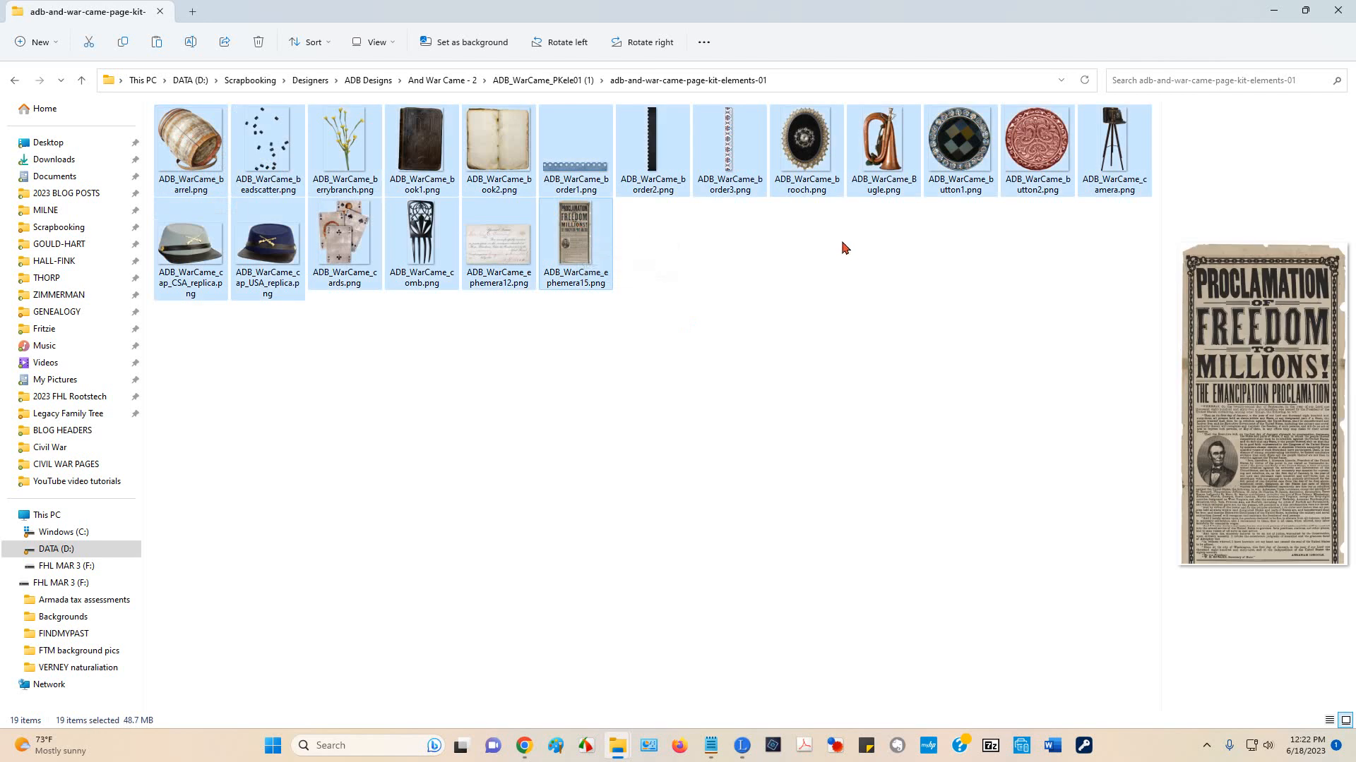
pyautogui.click(797, 265)
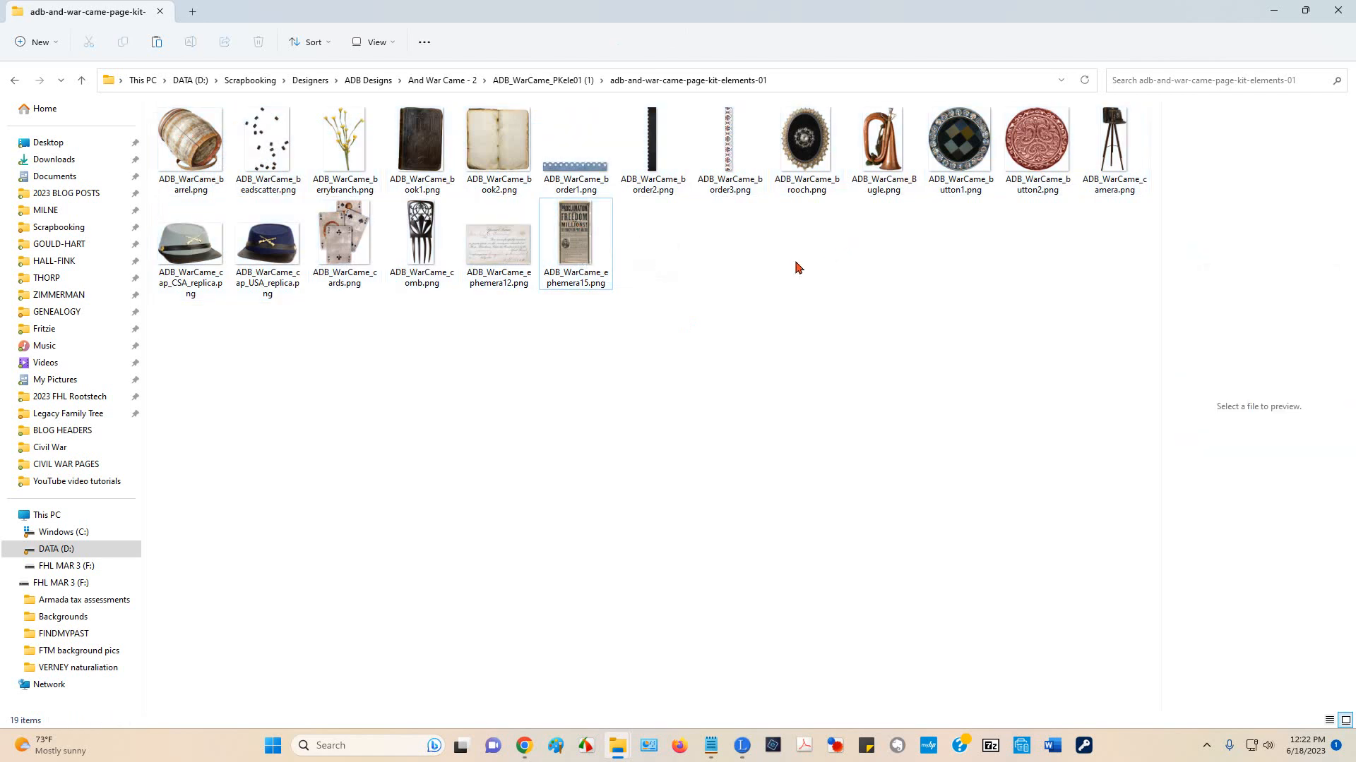
pyautogui.hotkey('ctrl', 'a')
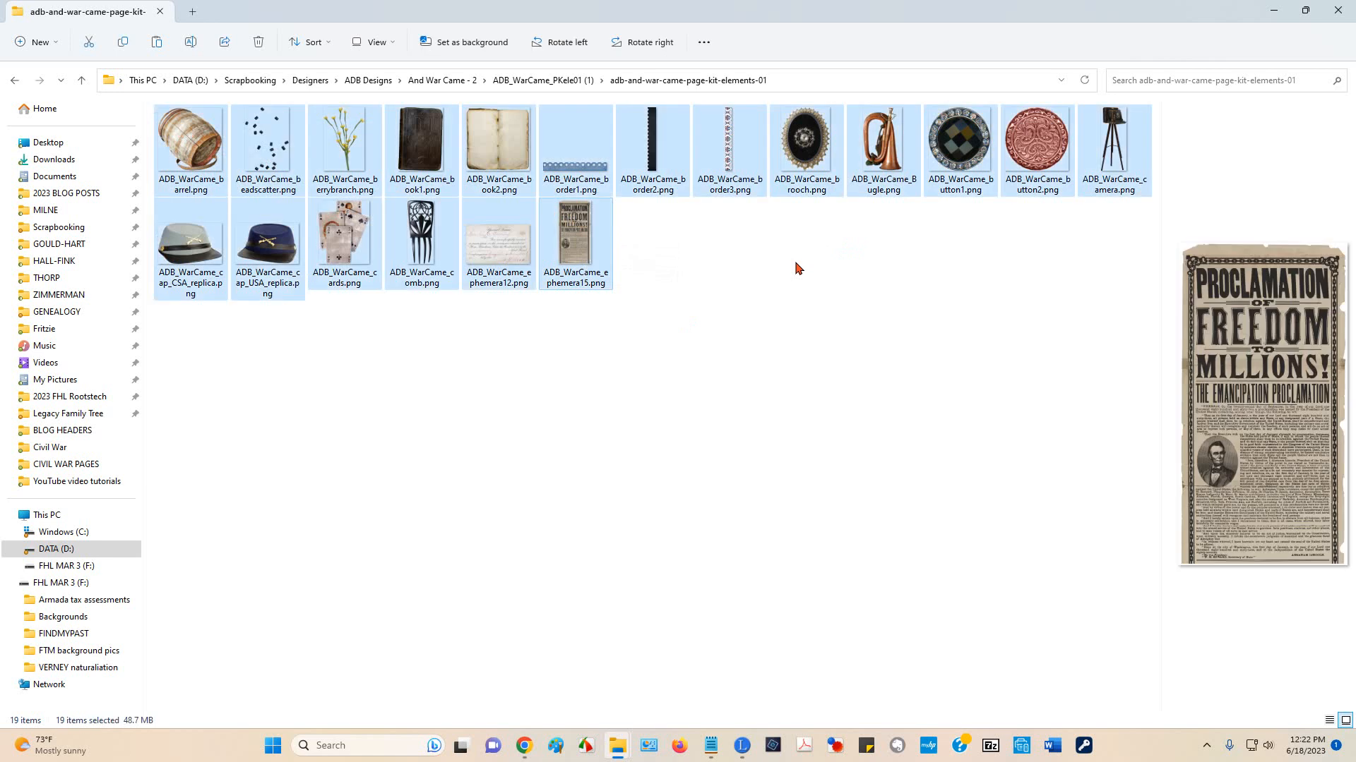
pyautogui.click(122, 44)
pyautogui.rightClick(433, 363)
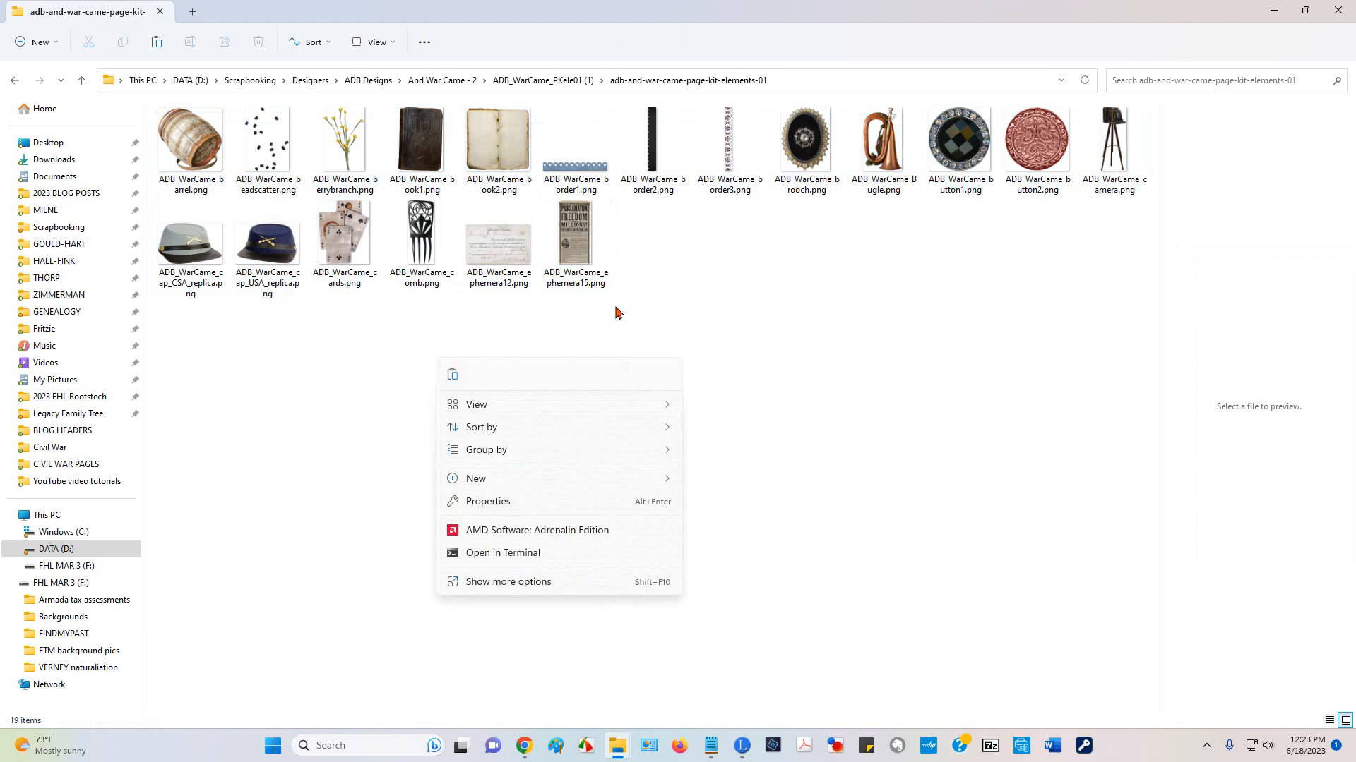
pyautogui.click(722, 295)
pyautogui.hotkey('ctrl', 'a')
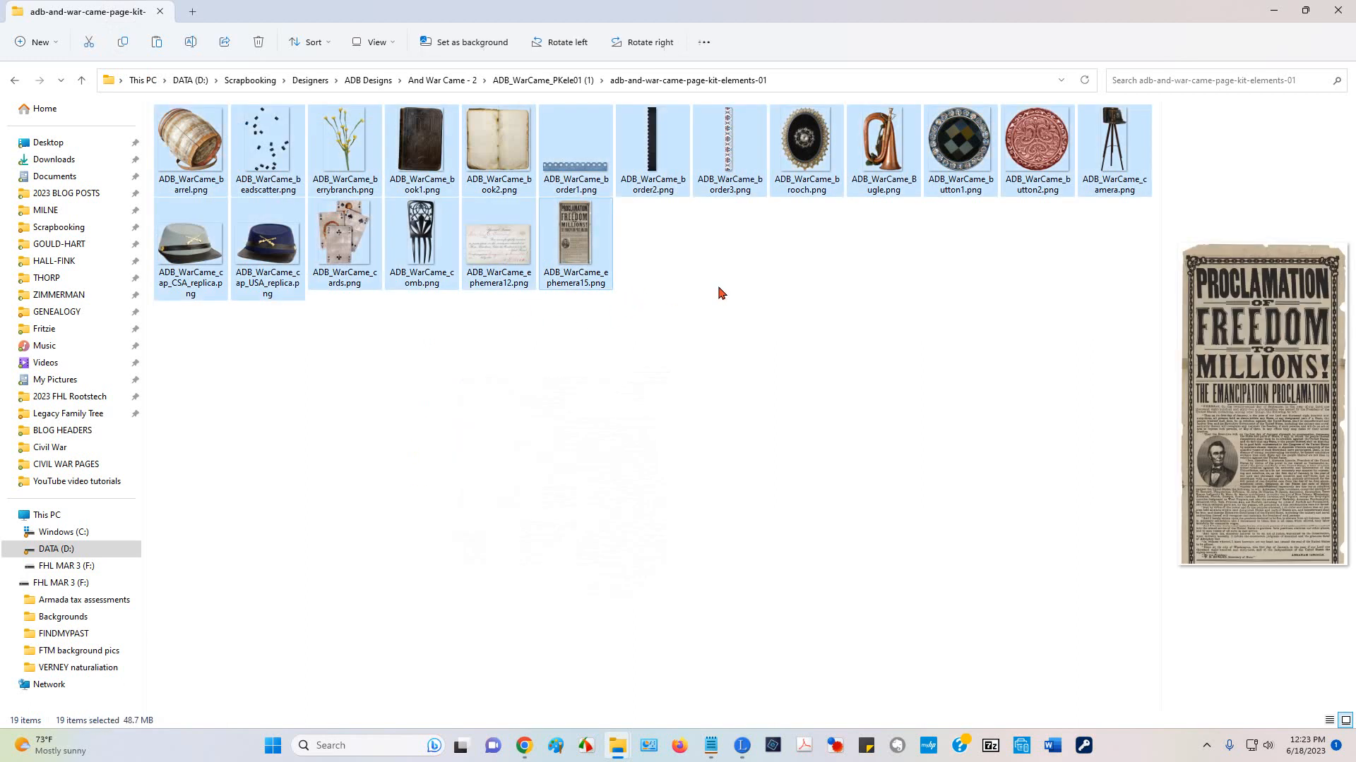
pyautogui.rightClick(597, 259)
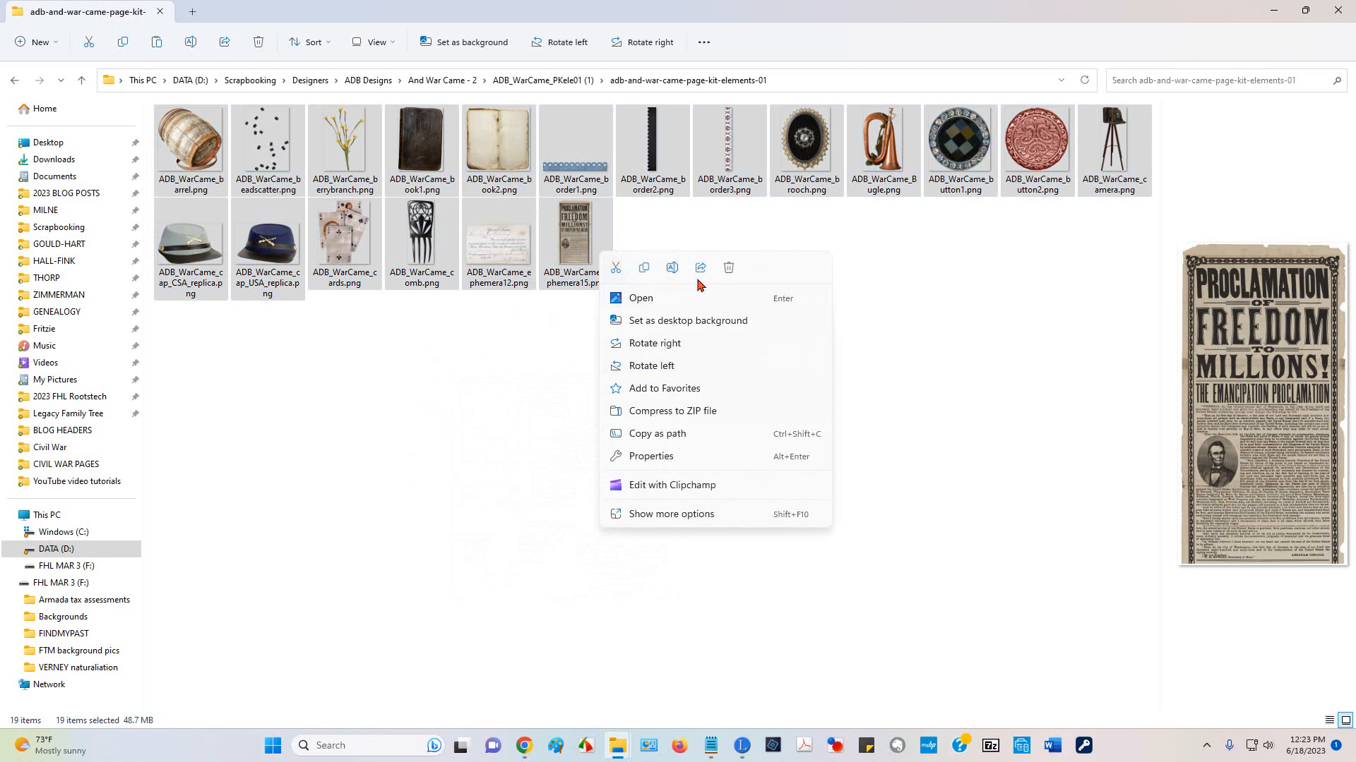
pyautogui.click(810, 235)
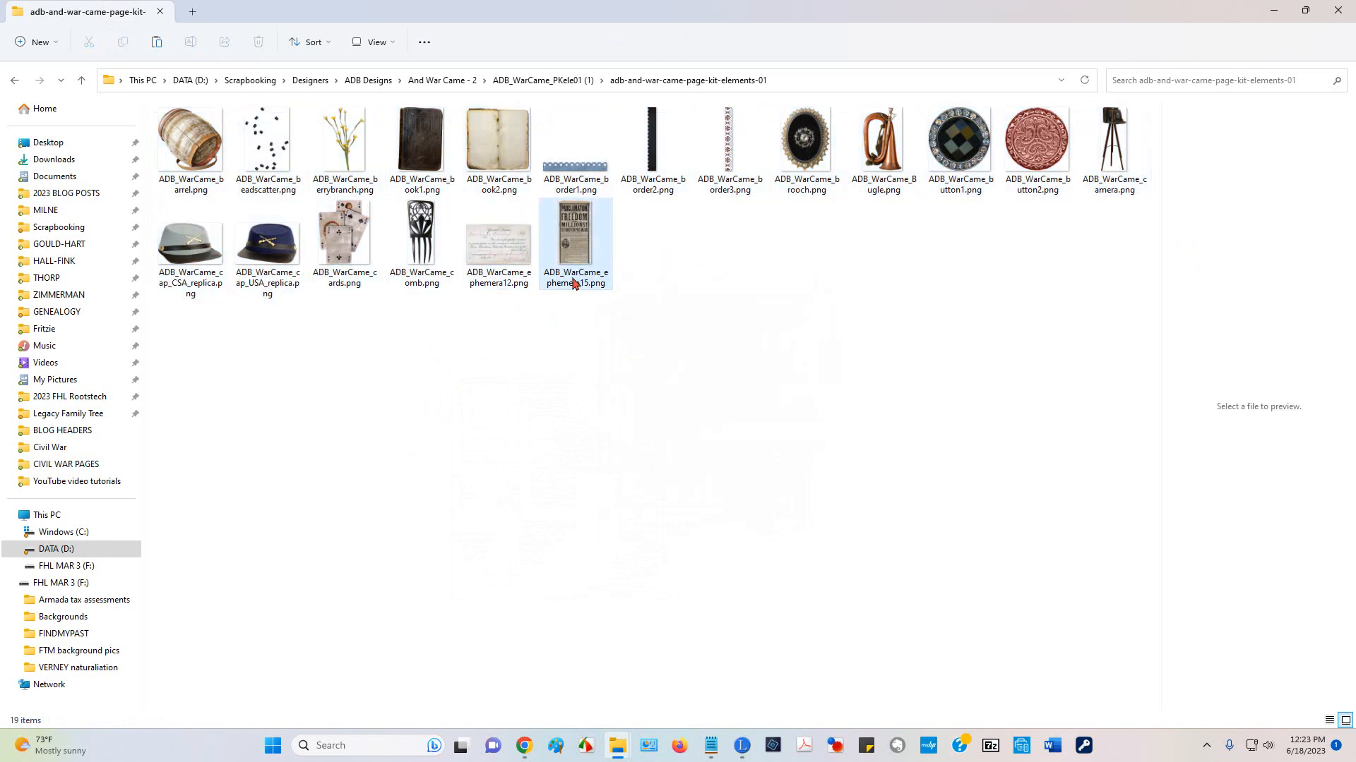
# Step: Copy all the element images in adb-and-war-came-page-kit-elements-01 and paste them into Scrapbooking > Embellishments
pyautogui.hotkey('ctrl', 'a')
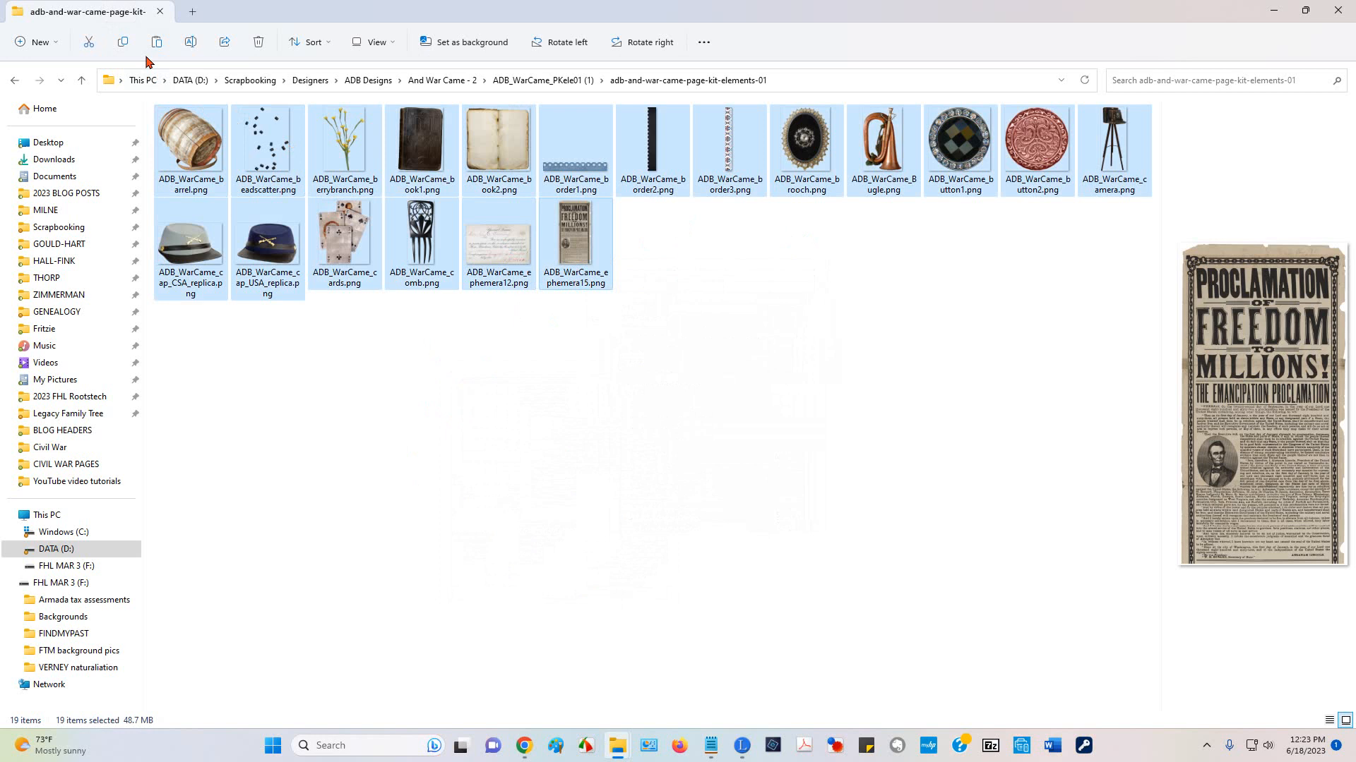
pyautogui.click(123, 44)
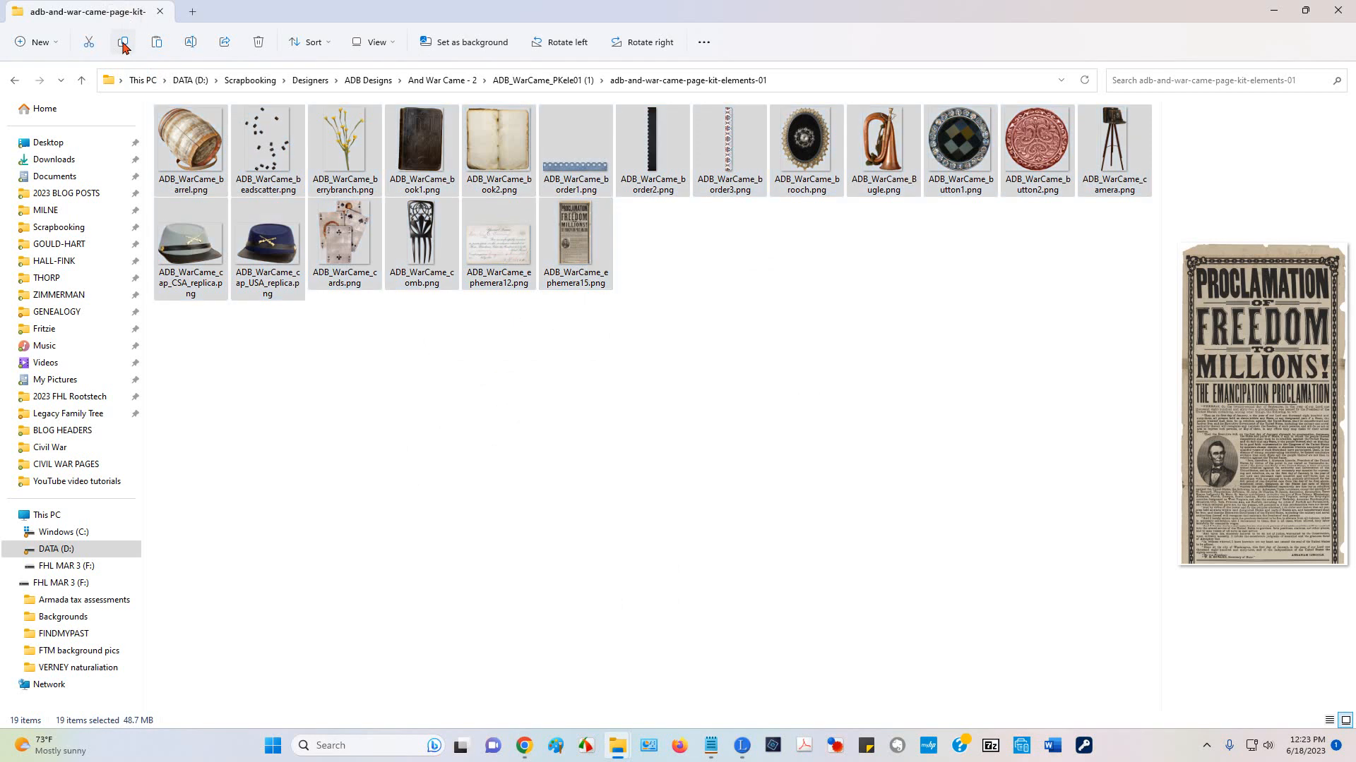
pyautogui.click(79, 235)
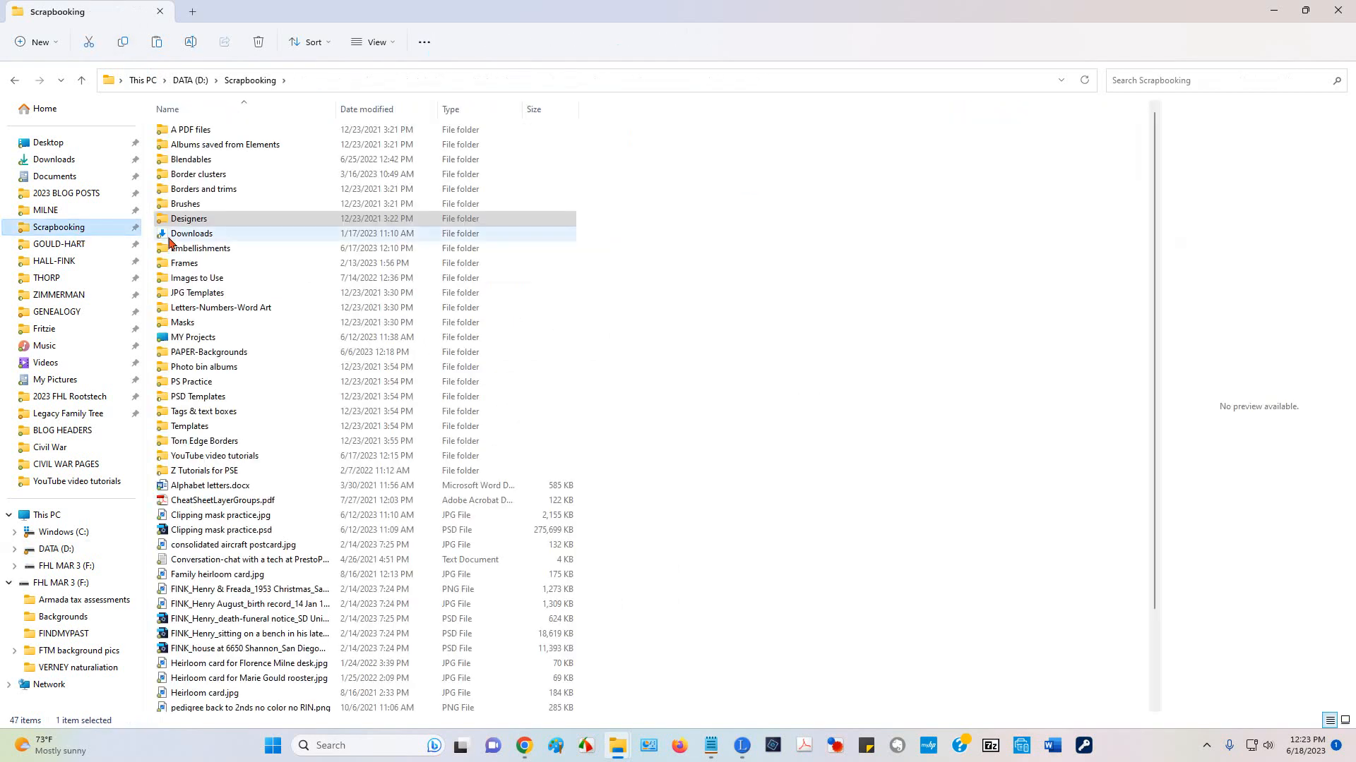
pyautogui.doubleClick(209, 254)
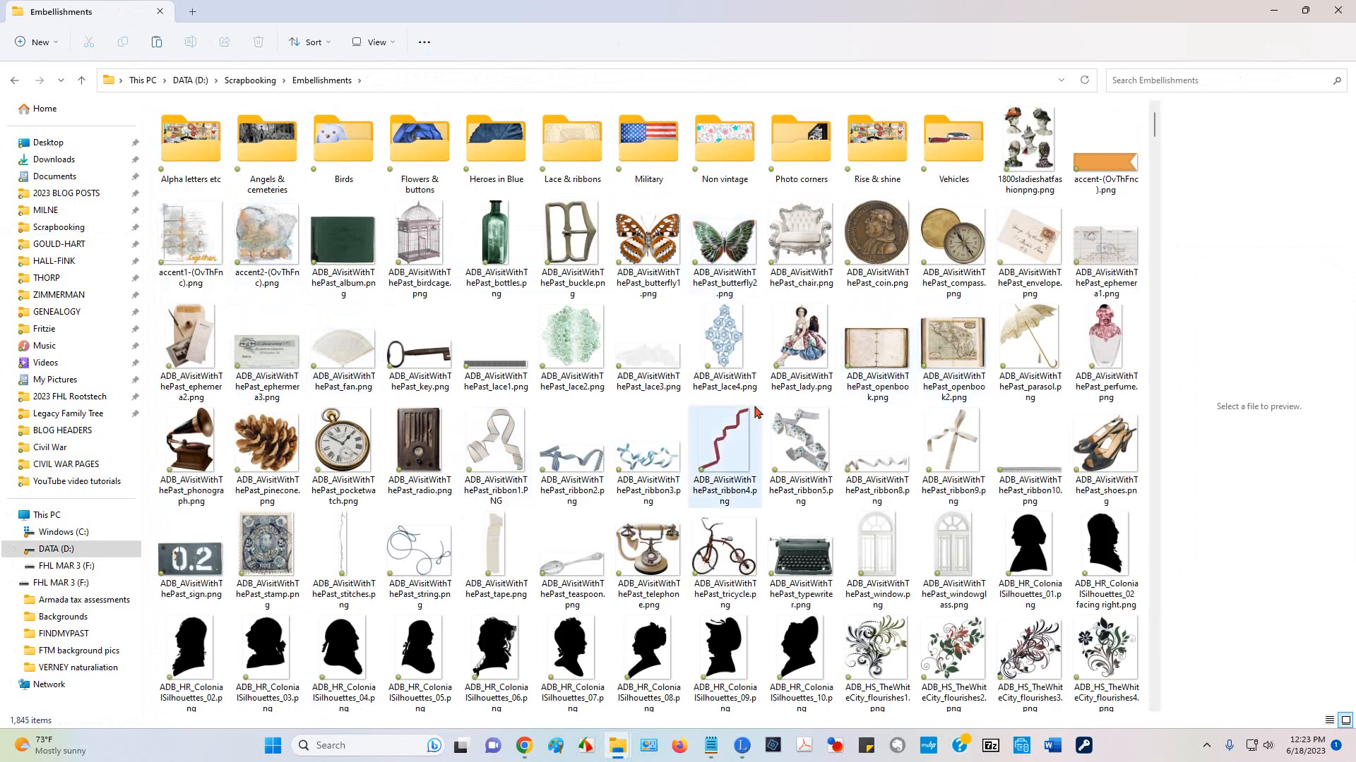
pyautogui.scroll(-15, 706, 424)
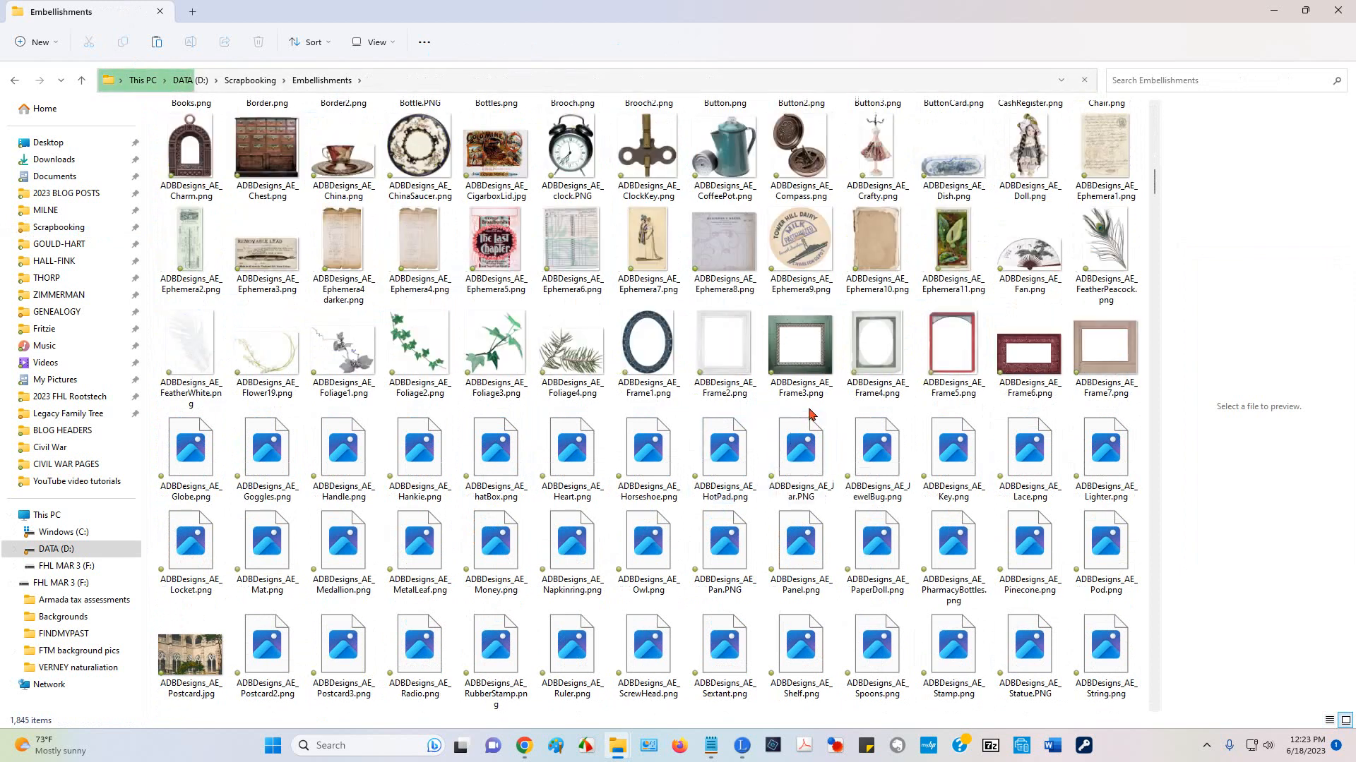
pyautogui.scroll(-6, 801, 428)
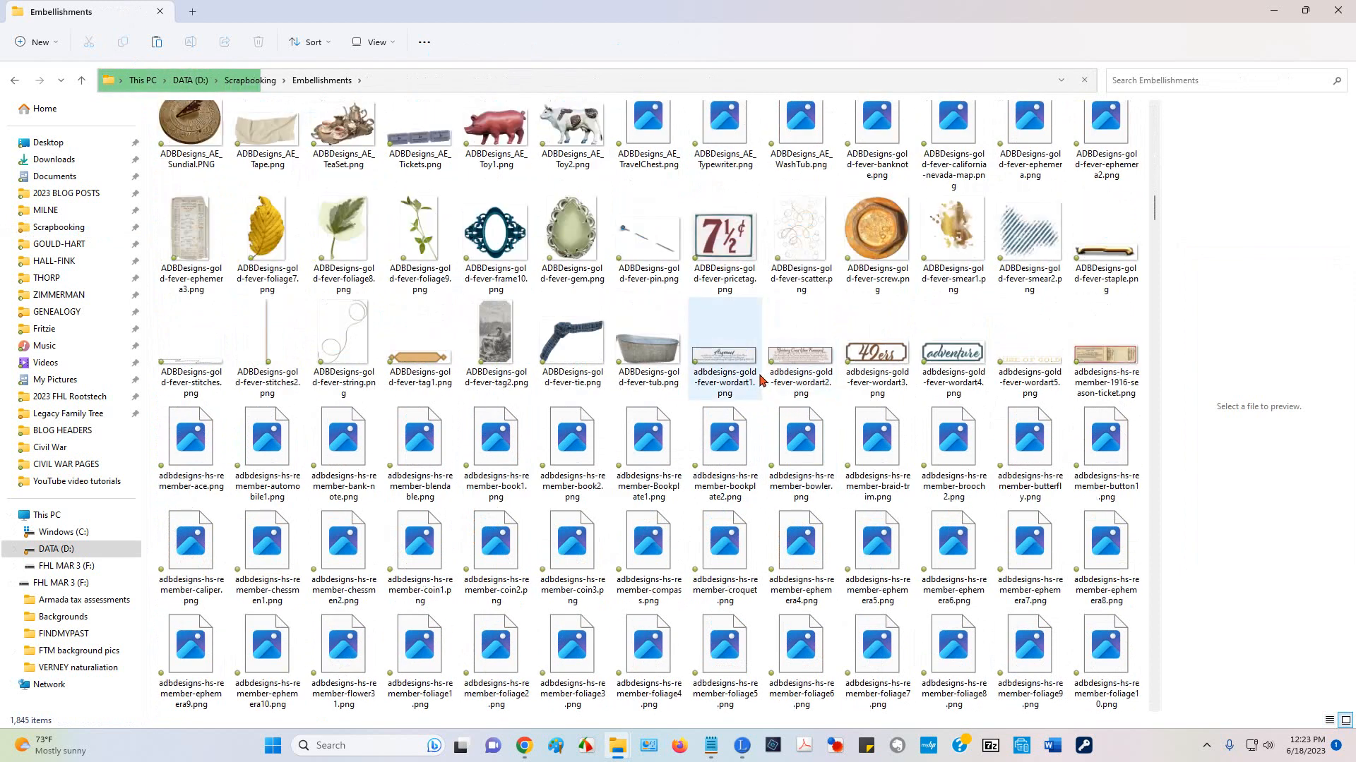
pyautogui.scroll(12, 762, 346)
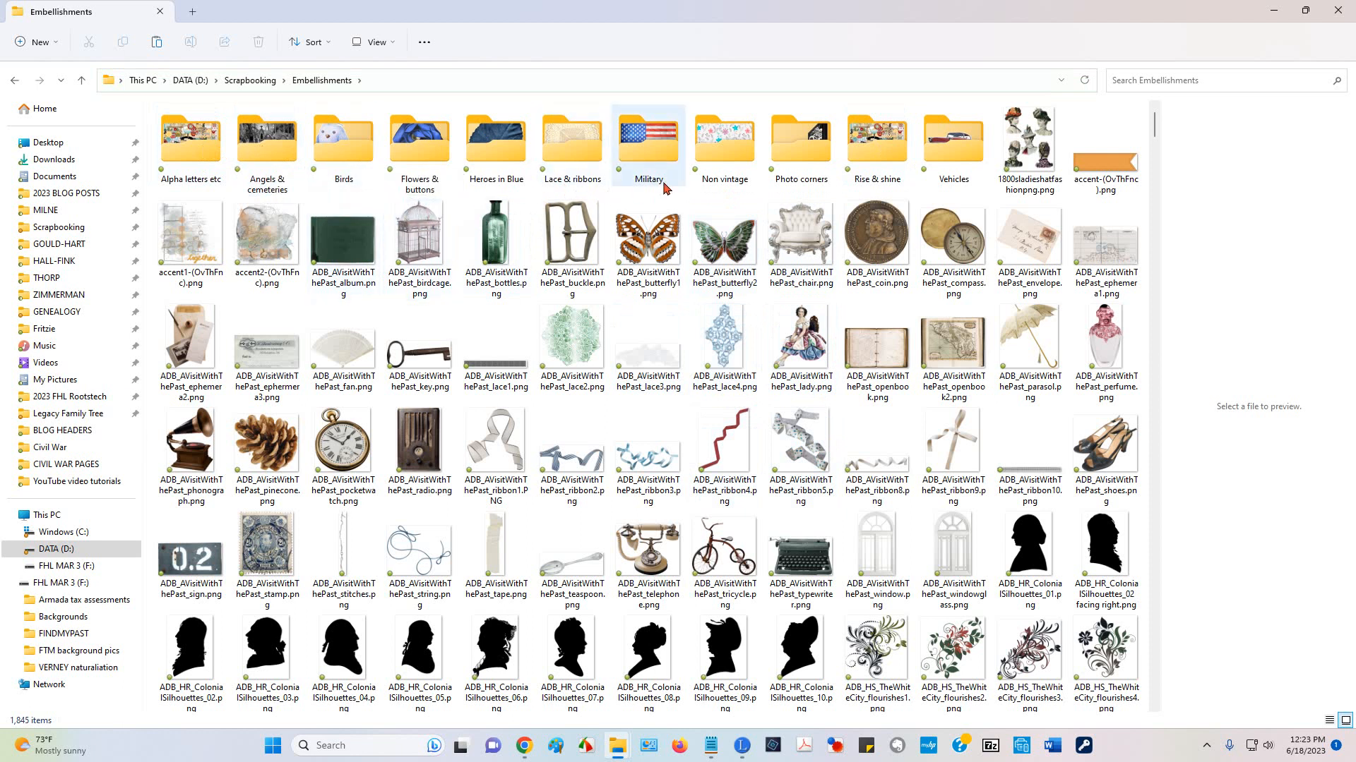
pyautogui.moveTo(487, 149)
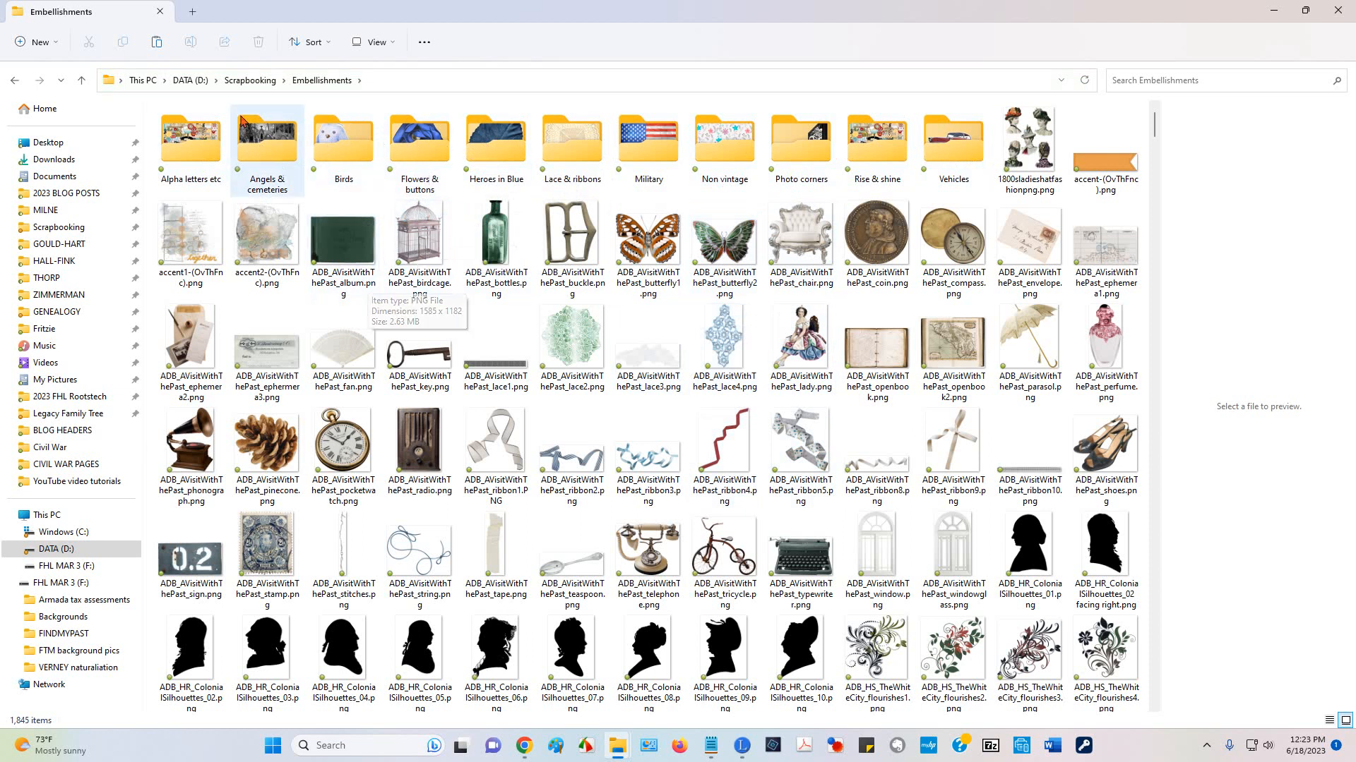
pyautogui.click(156, 44)
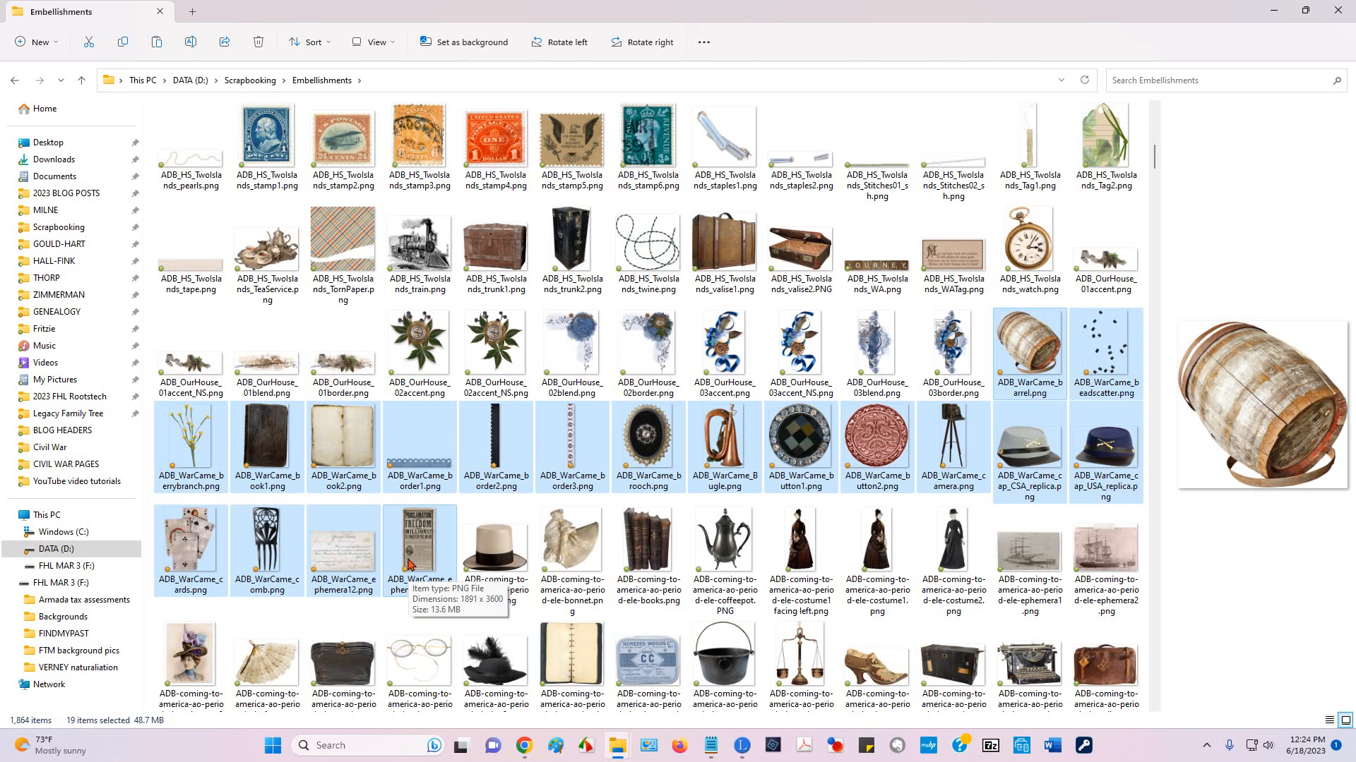
# Step: Return to the Scrapbooking folder, open PAPER-Backgrounds and look through the stored paper images
pyautogui.click(14, 80)
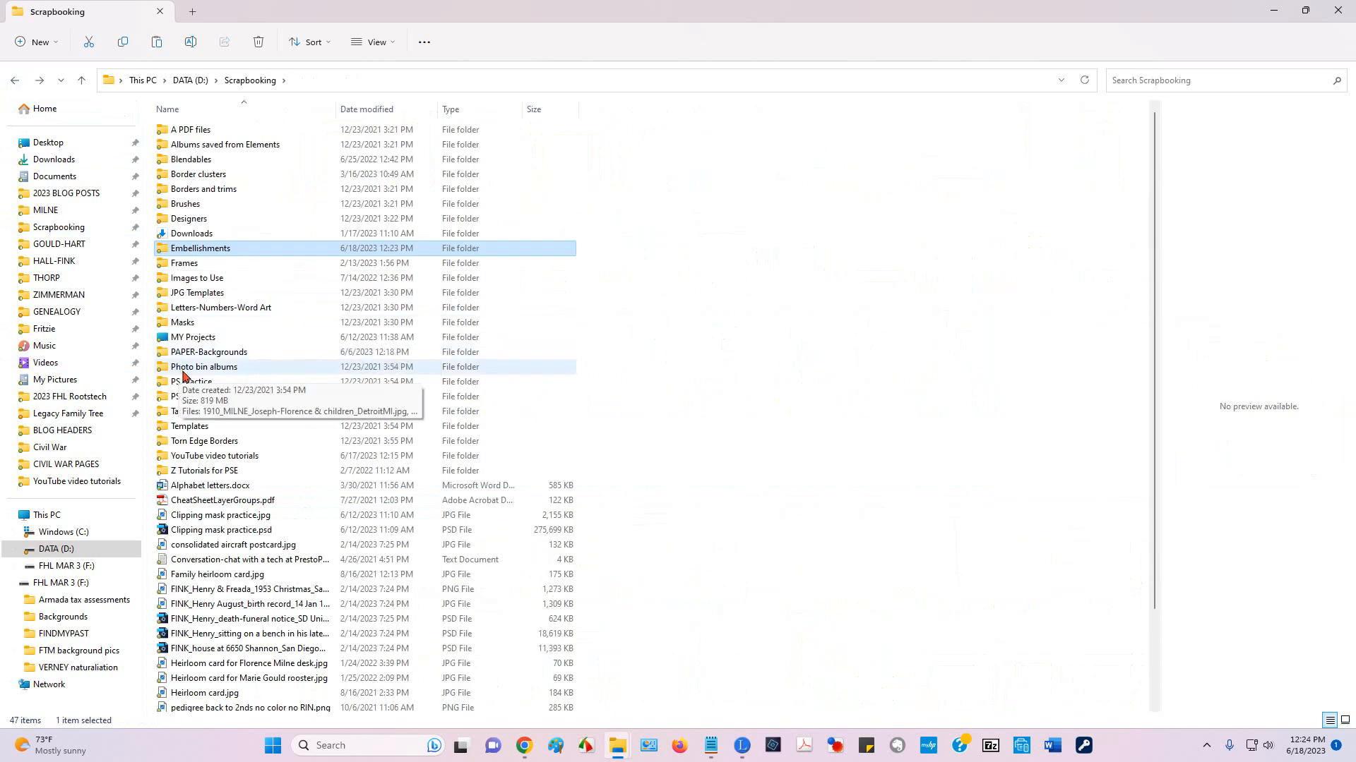
pyautogui.doubleClick(184, 352)
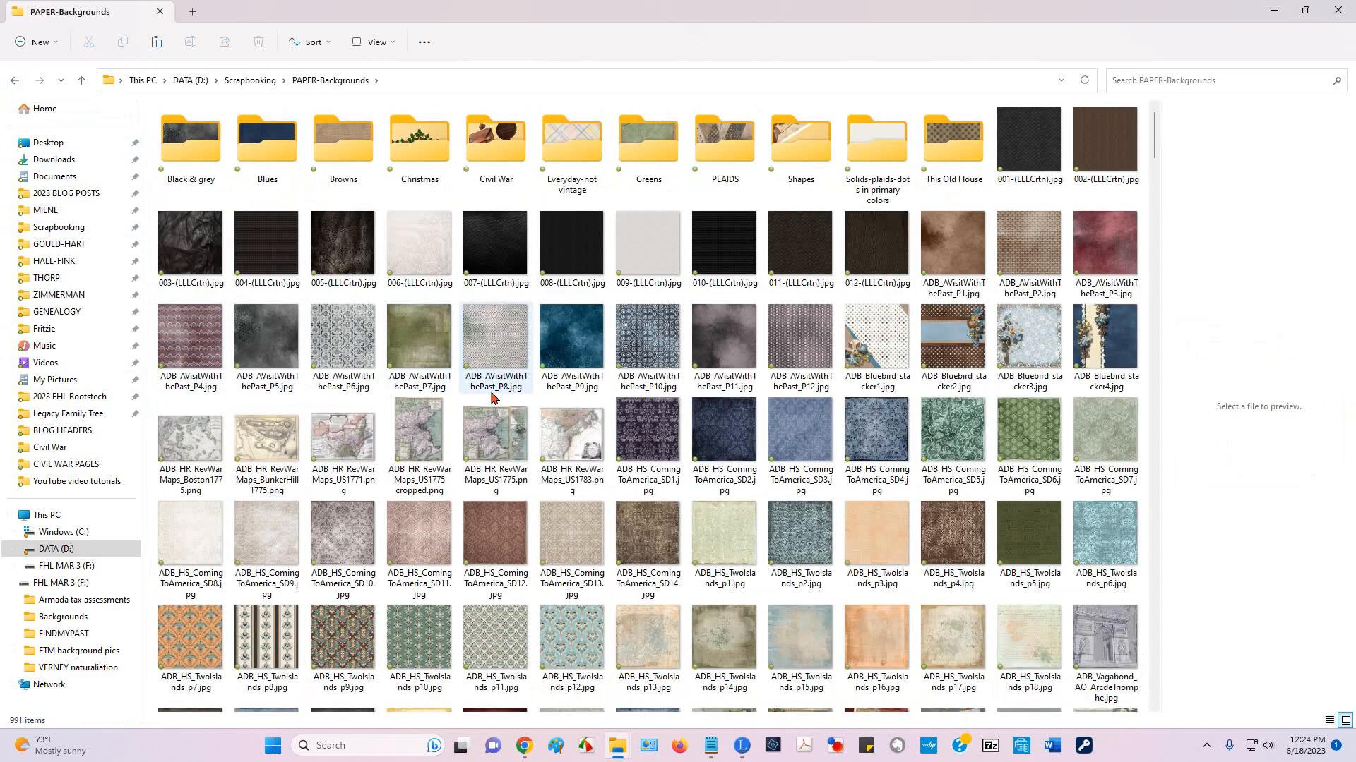
pyautogui.scroll(-10, 492, 398)
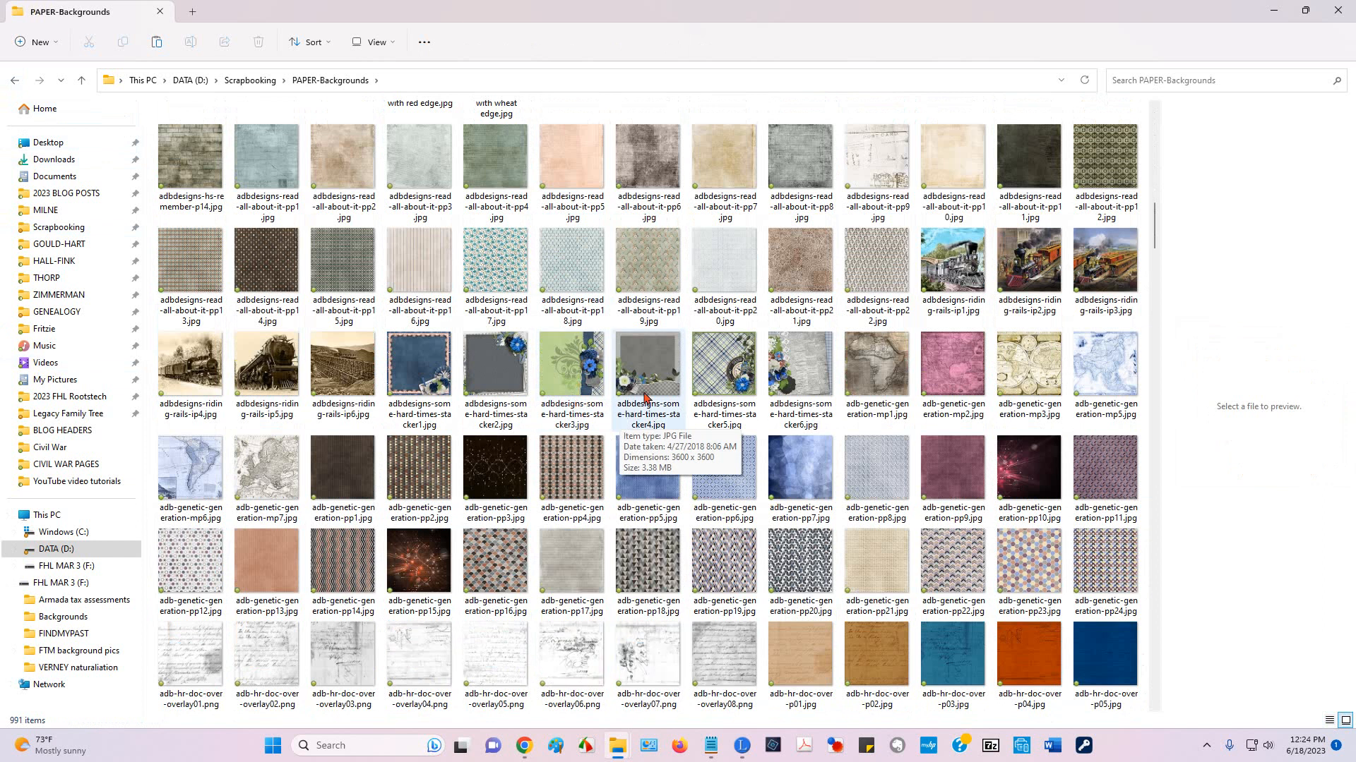
pyautogui.scroll(-7, 647, 346)
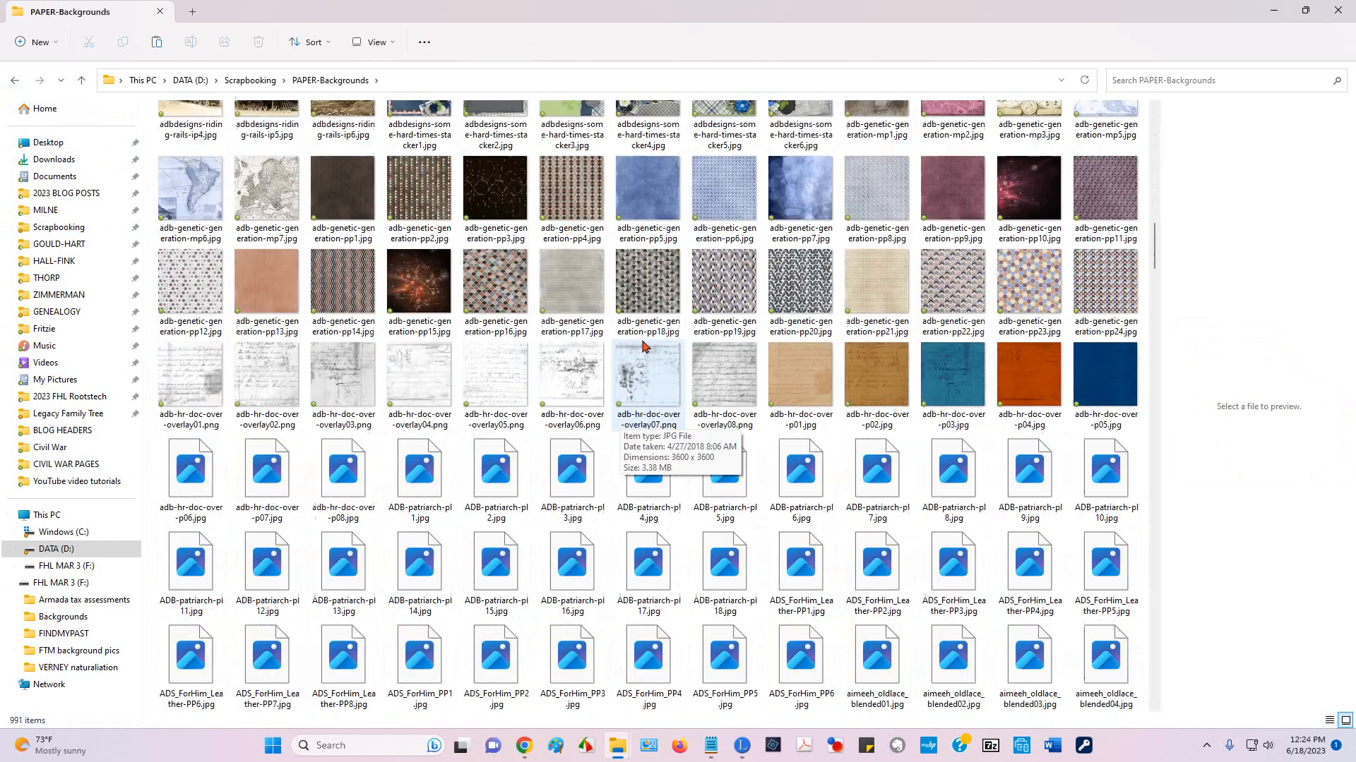
# Step: Open the Black & grey subfolder of PAPER-Backgrounds, view its paper images and return to PAPER-Backgrounds
pyautogui.scroll(7, 649, 329)
pyautogui.scroll(10, 653, 315)
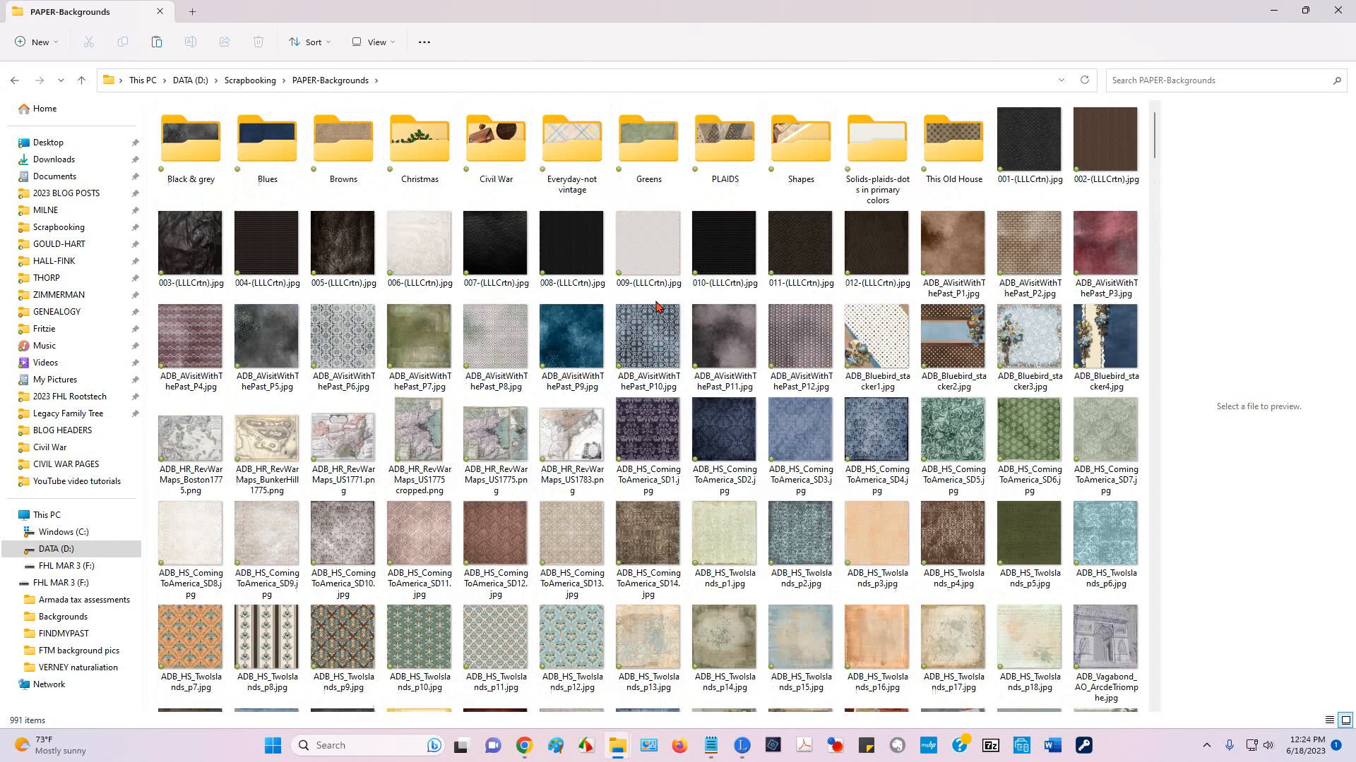
pyautogui.doubleClick(190, 157)
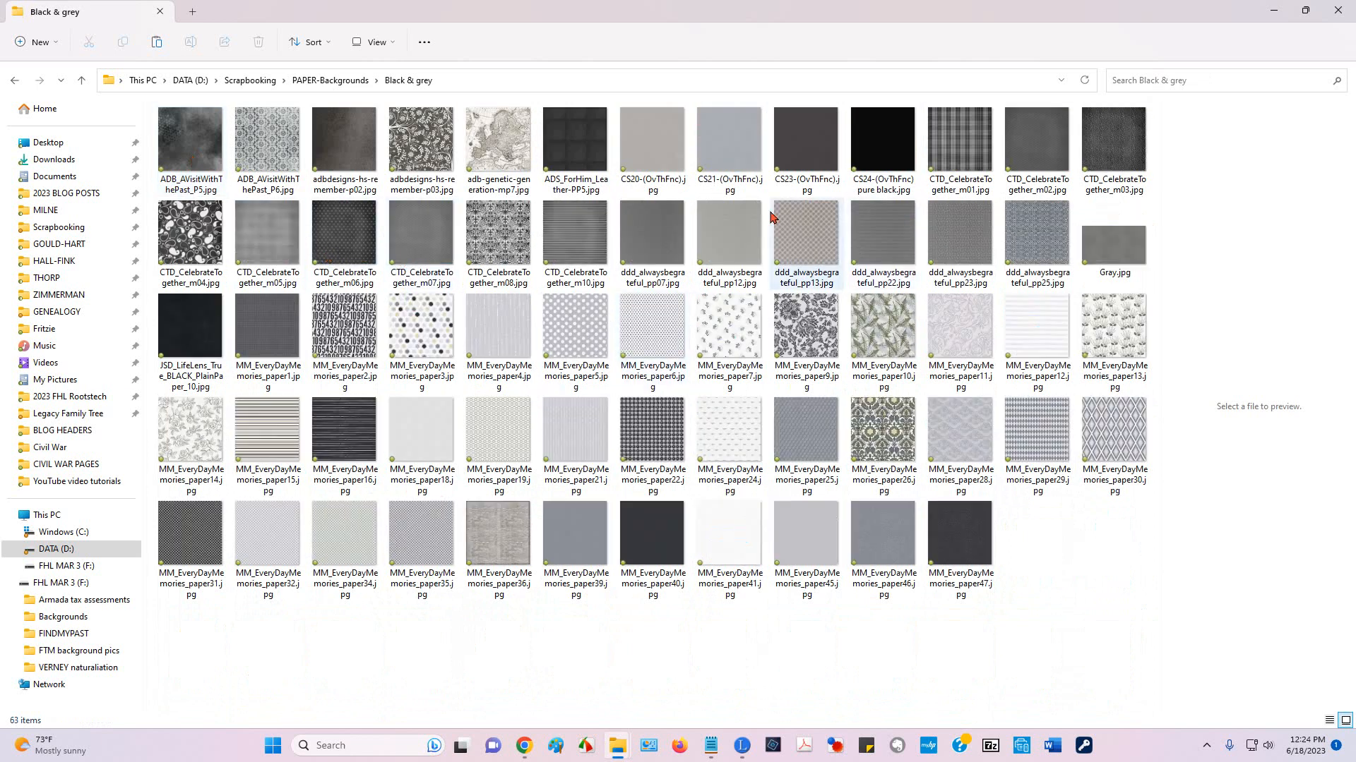
pyautogui.click(14, 80)
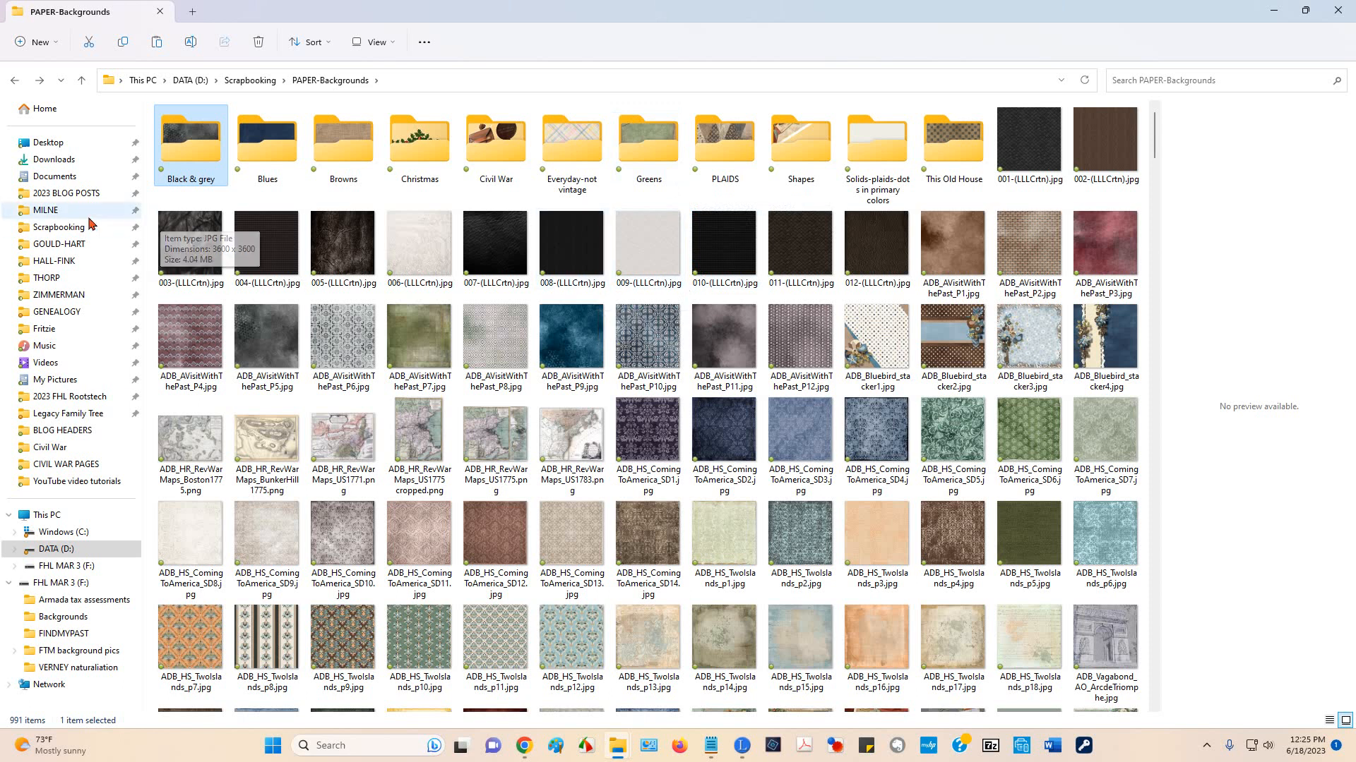
# Step: Go to Scrapbooking > MY Projects, look over the PSD files in 11 x 8.5 & Converted 12 x 12 pages and return to MY Projects
pyautogui.click(62, 227)
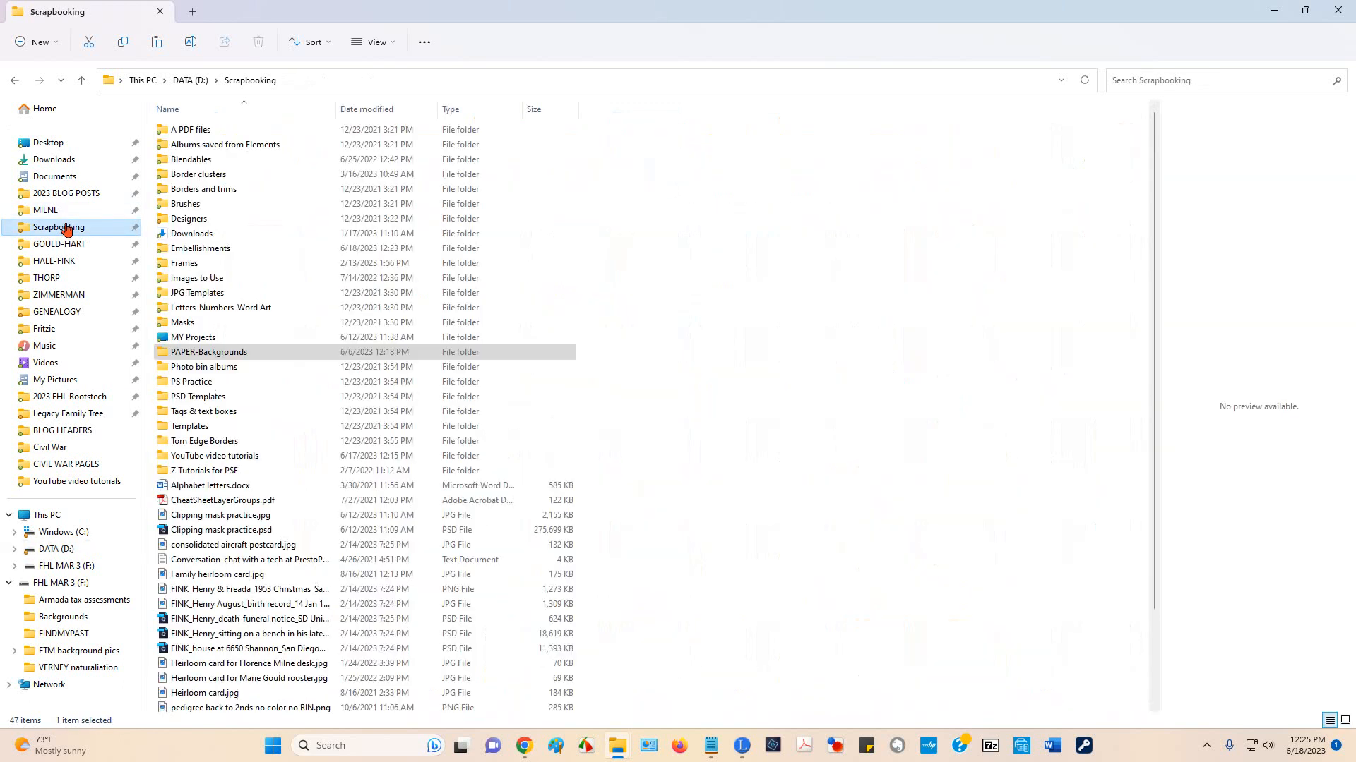
pyautogui.doubleClick(201, 339)
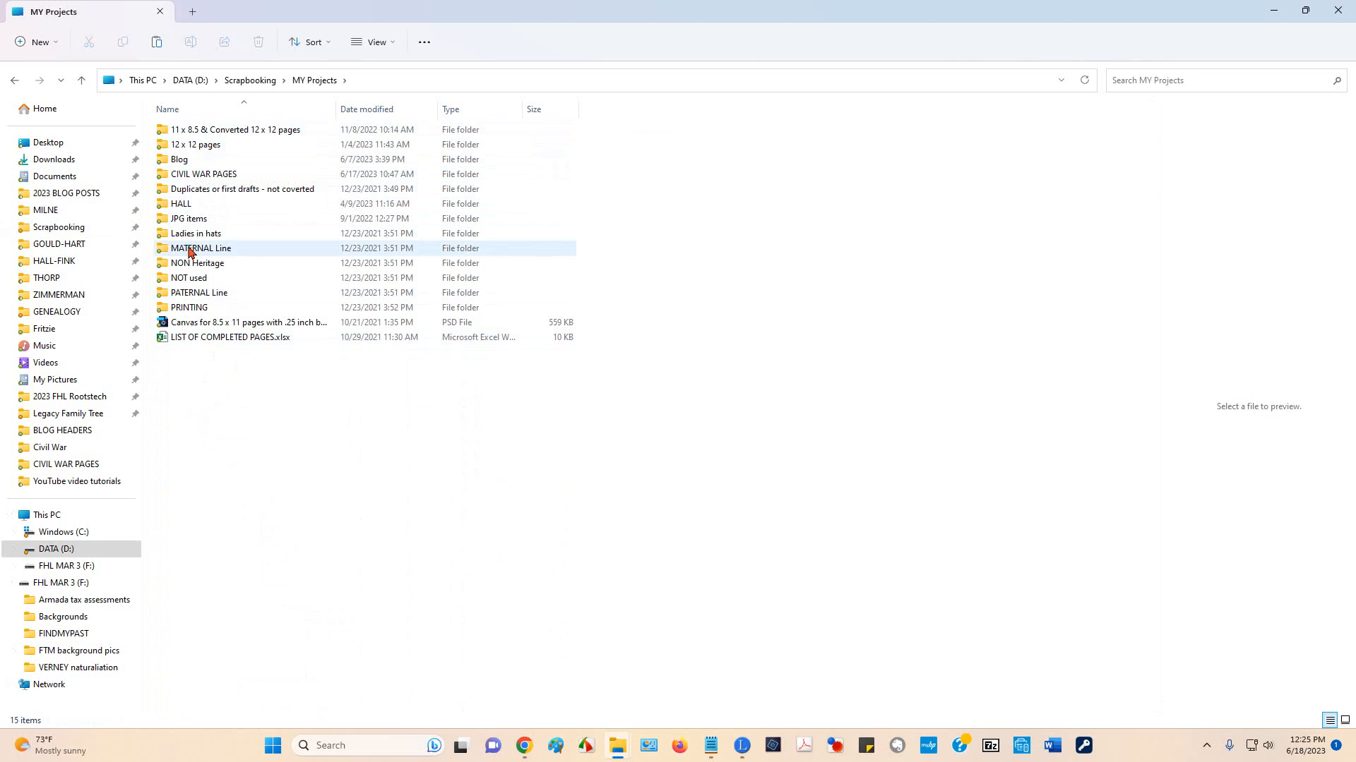
pyautogui.doubleClick(225, 133)
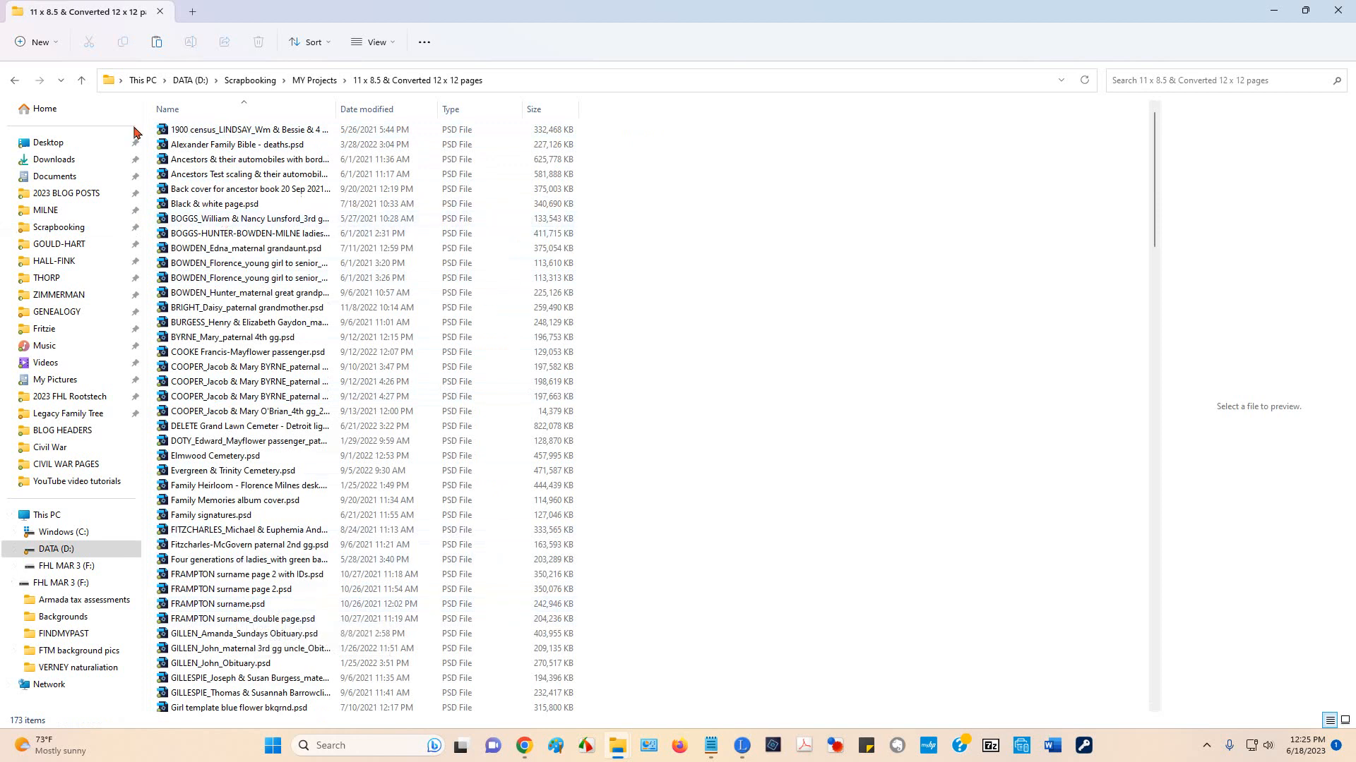
pyautogui.scroll(-2, 244, 233)
pyautogui.scroll(2, 267, 232)
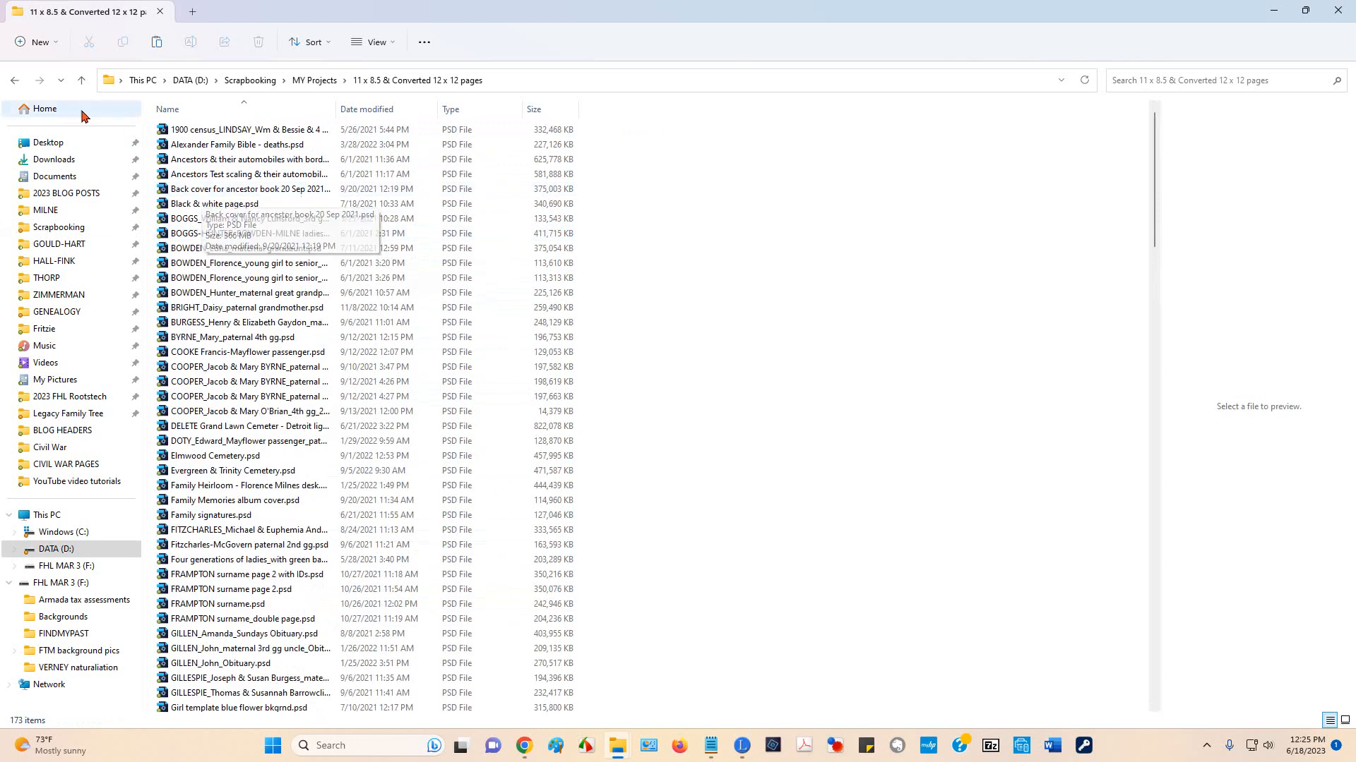
pyautogui.click(14, 79)
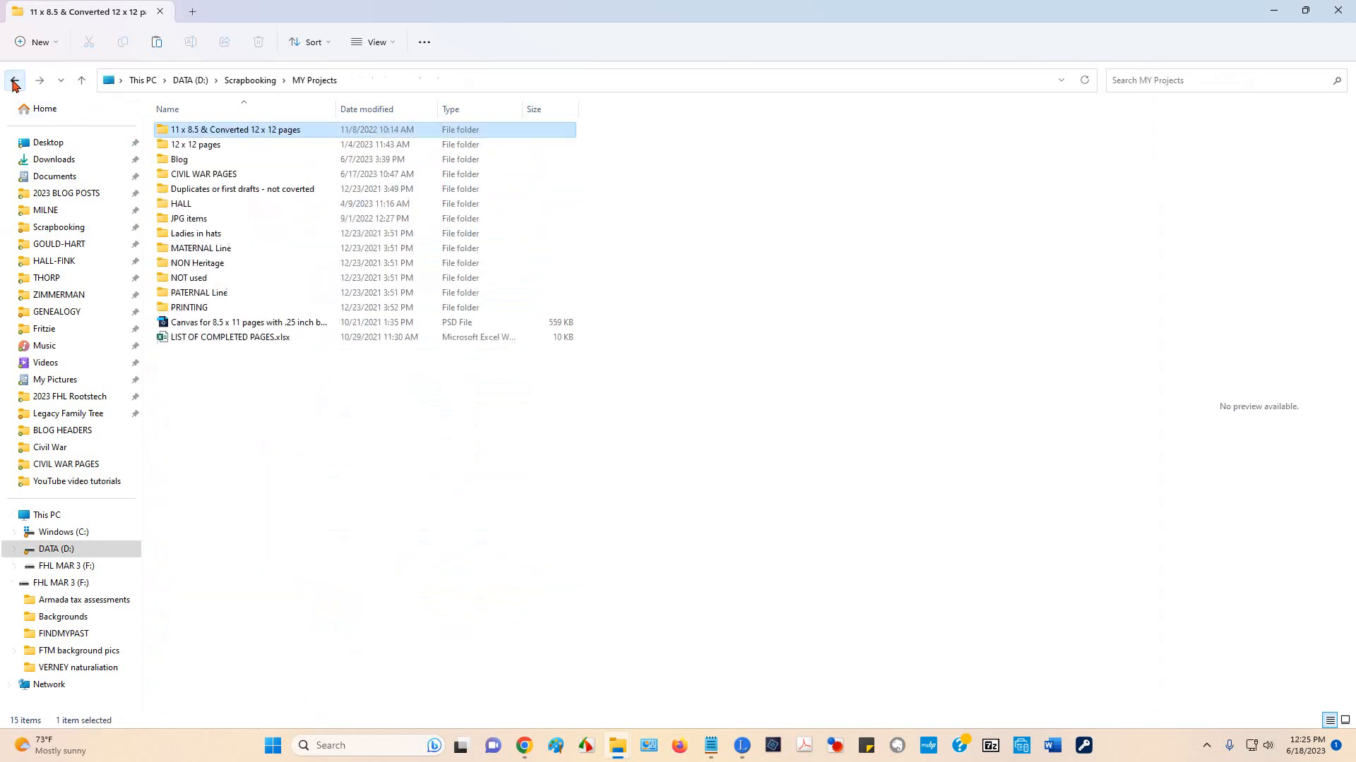
# Step: Open JPG items > 11 x 8.5 inside MY Projects and look through the finished scrapbook page images
pyautogui.doubleClick(193, 219)
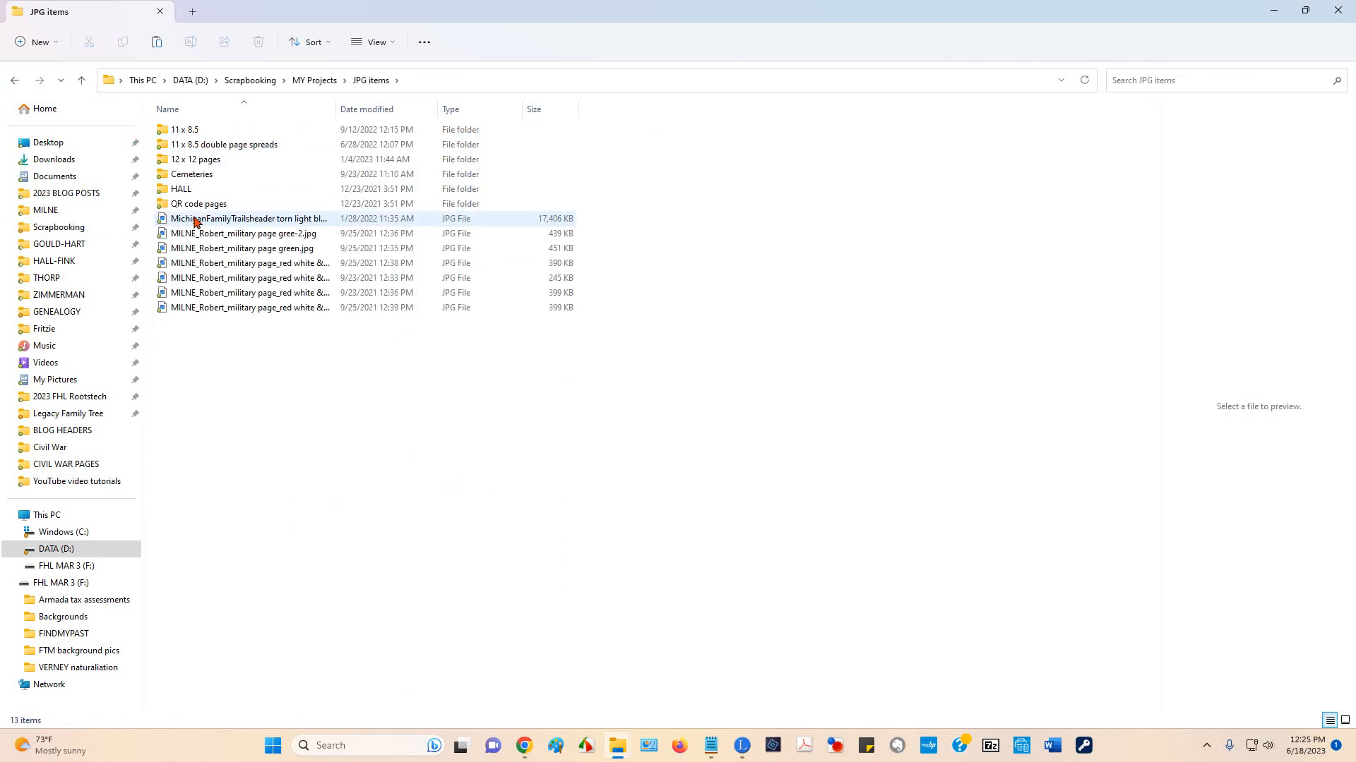
pyautogui.doubleClick(194, 127)
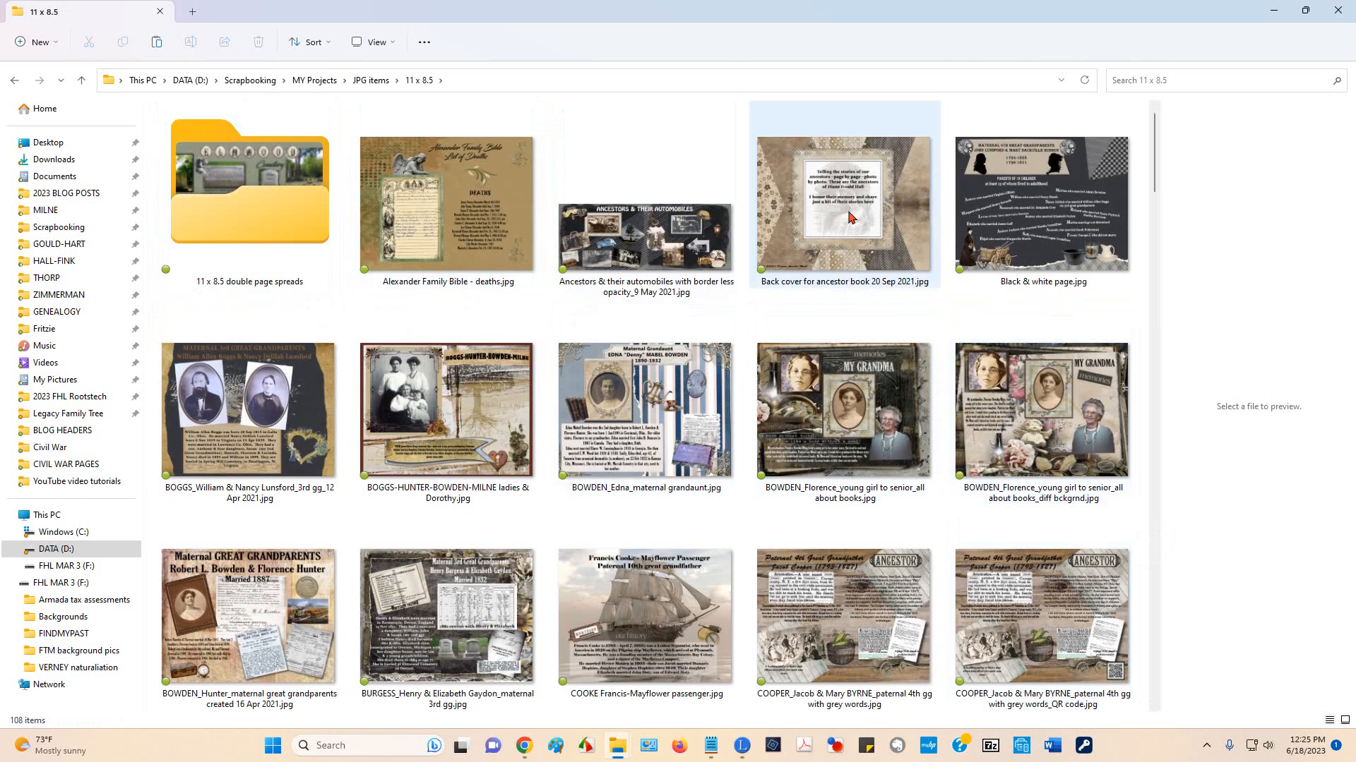
pyautogui.scroll(-5, 685, 160)
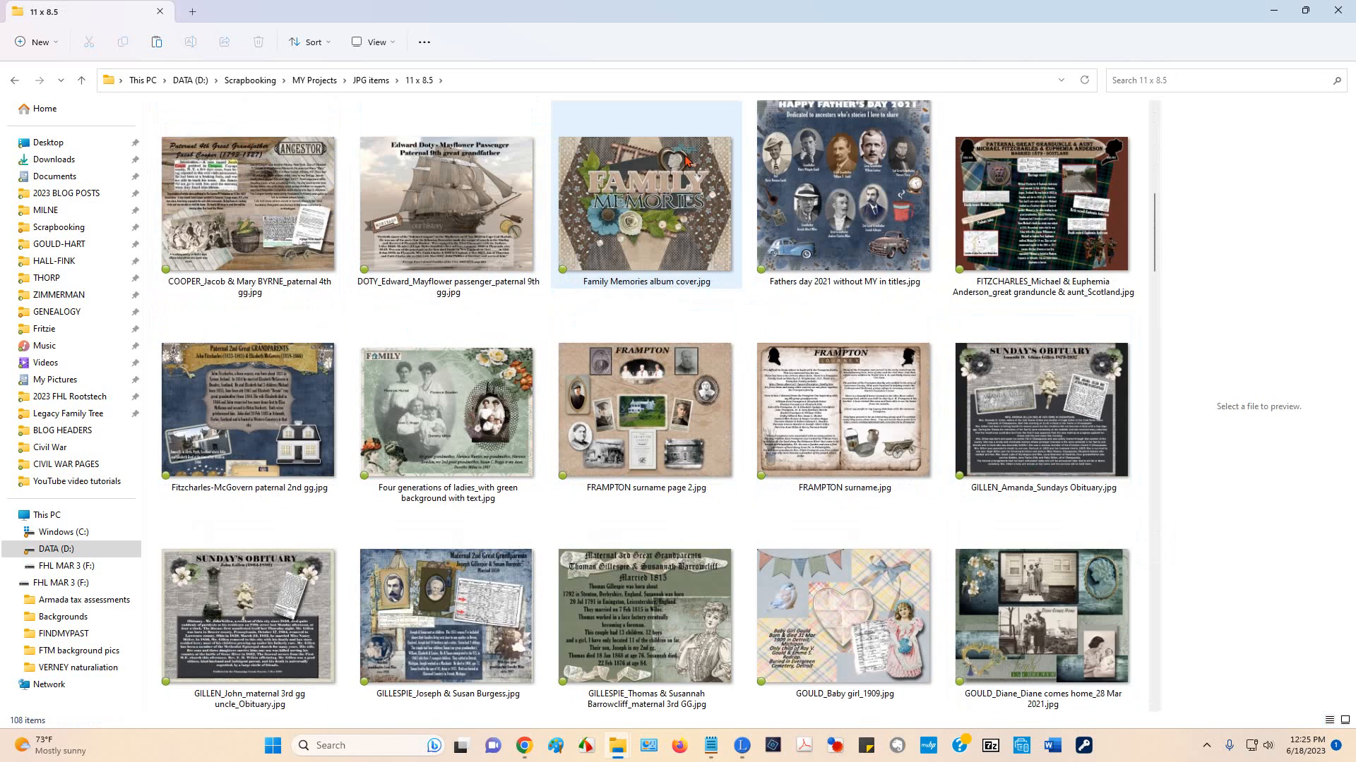
pyautogui.scroll(-10, 685, 160)
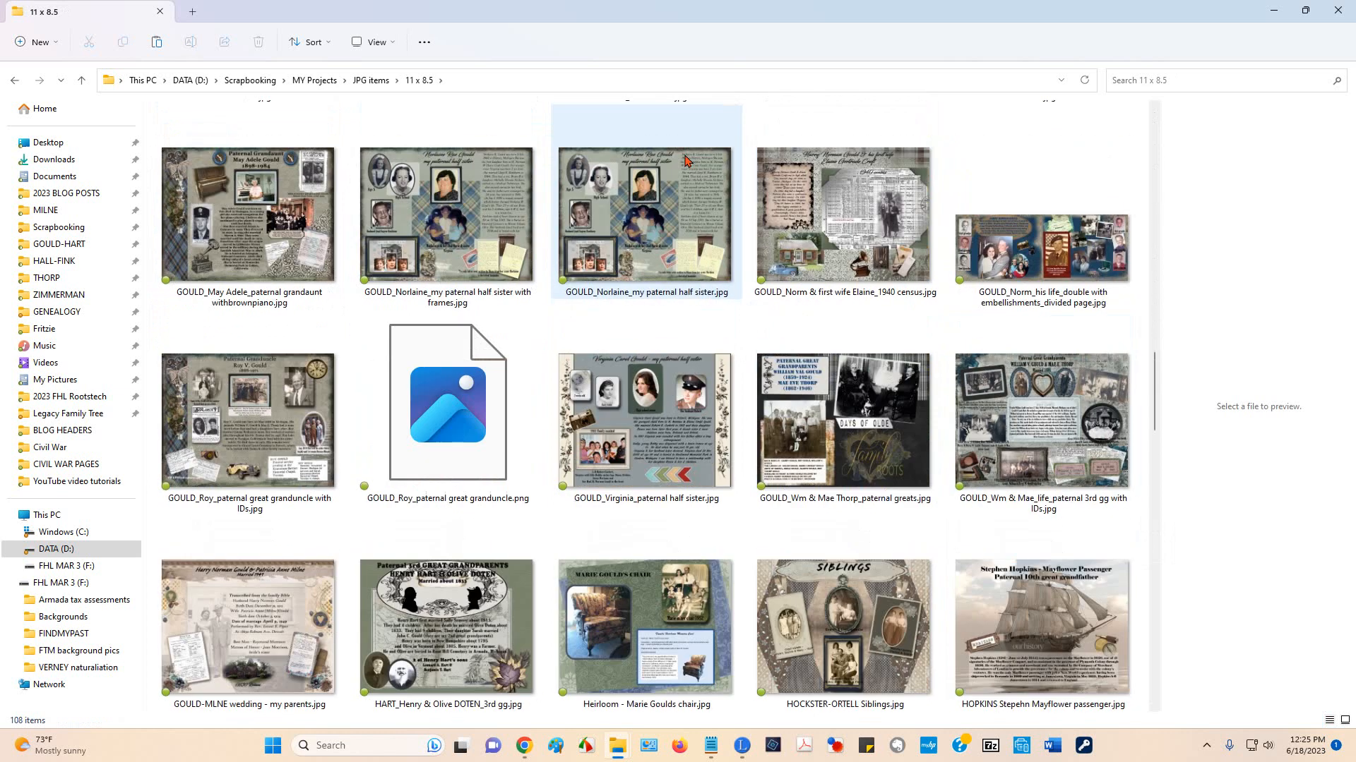
pyautogui.scroll(-5, 685, 160)
pyautogui.scroll(-10, 691, 166)
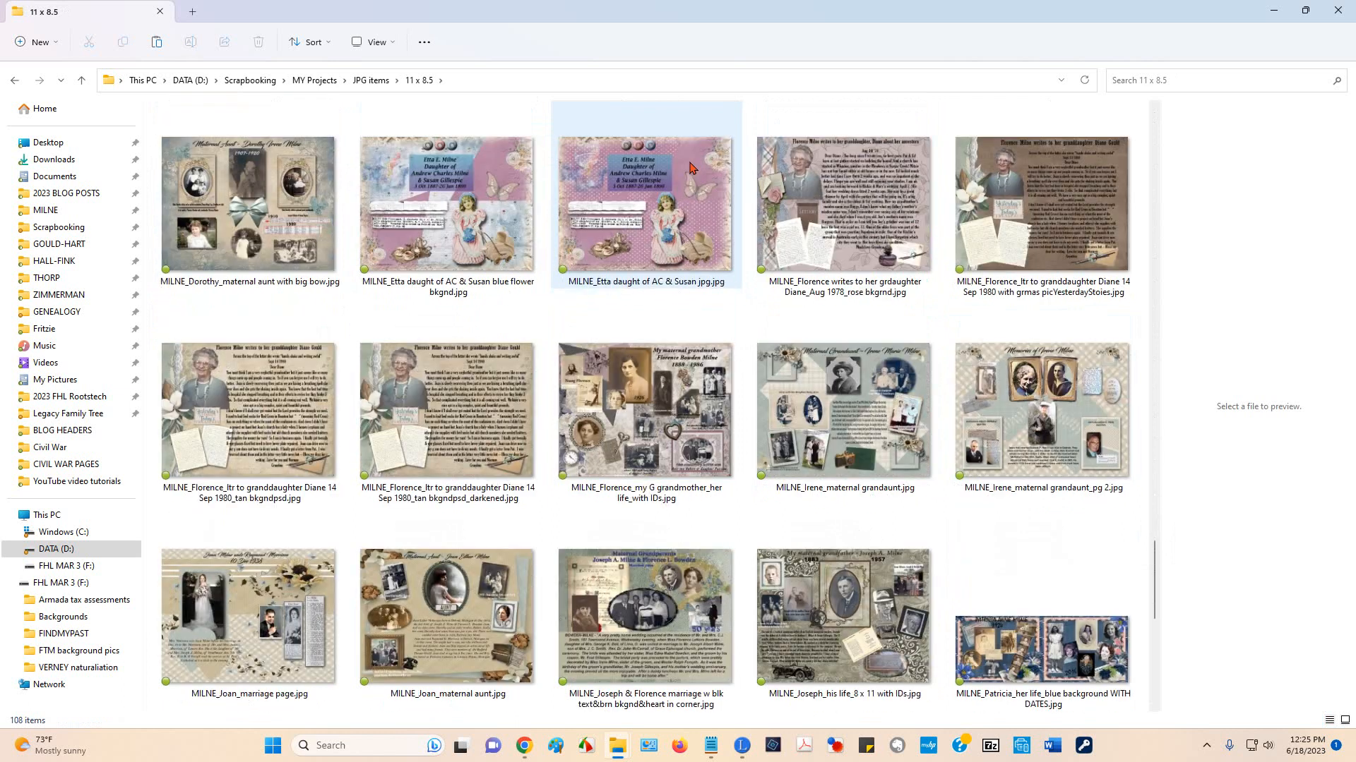
pyautogui.scroll(-3, 691, 166)
pyautogui.scroll(-5, 691, 166)
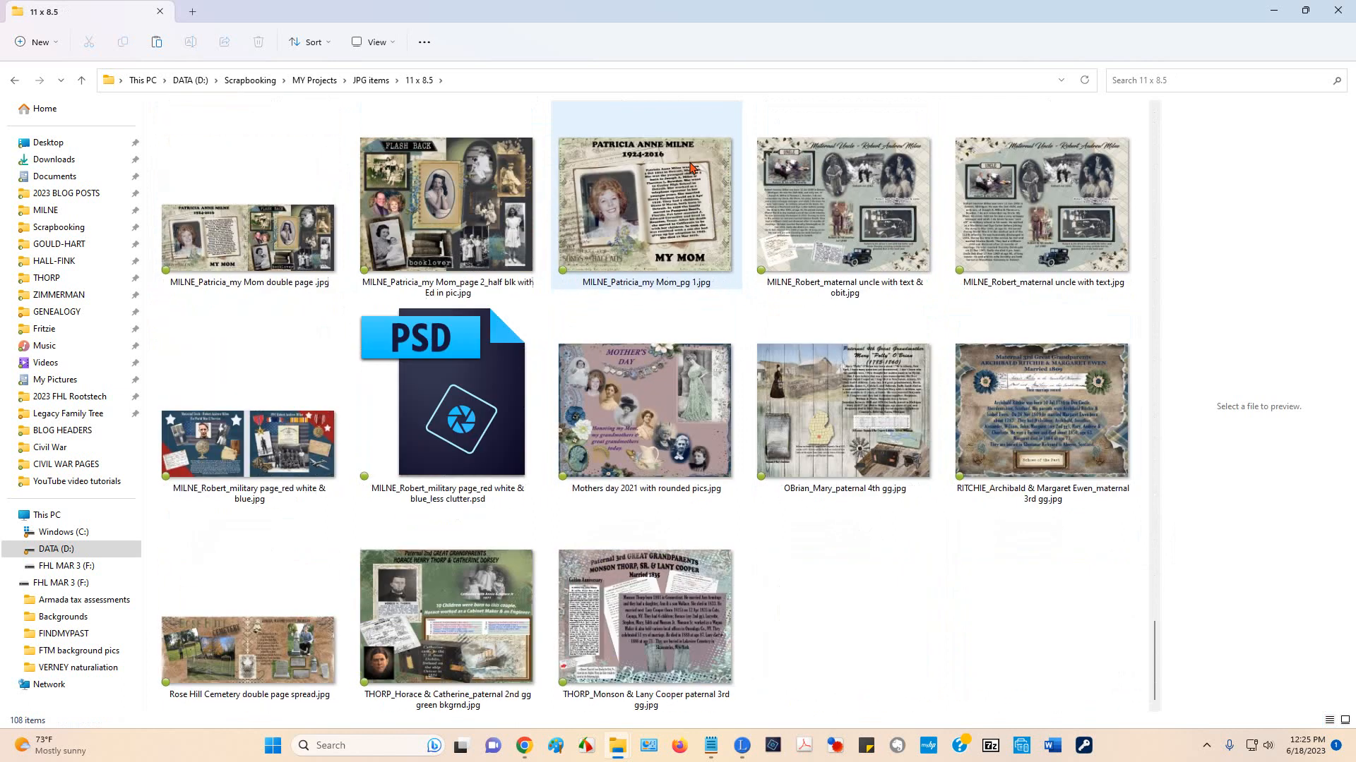
pyautogui.scroll(20, 691, 166)
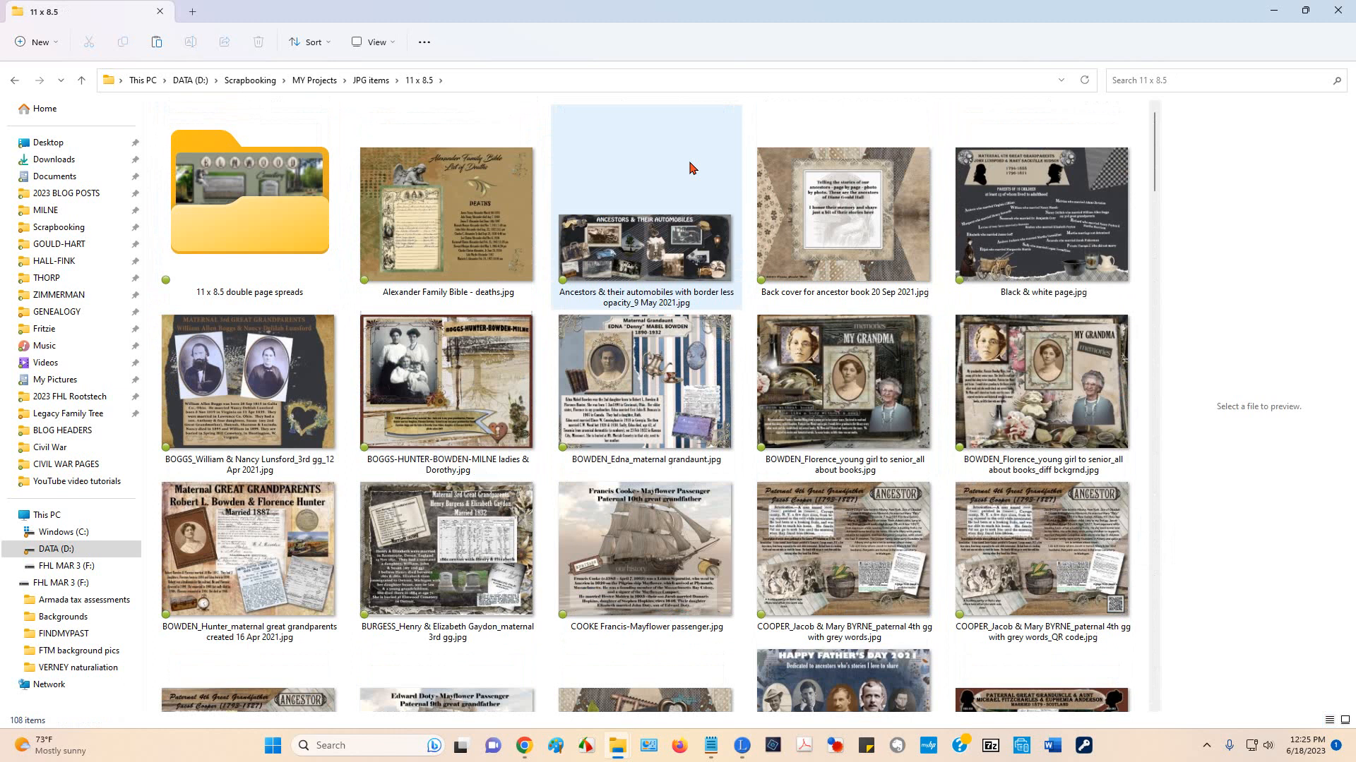
# Step: Go back to JPG items, open Cemeteries, preview Elmwood Cemetery.jpg and display the folder's files as large image thumbnails
pyautogui.click(14, 79)
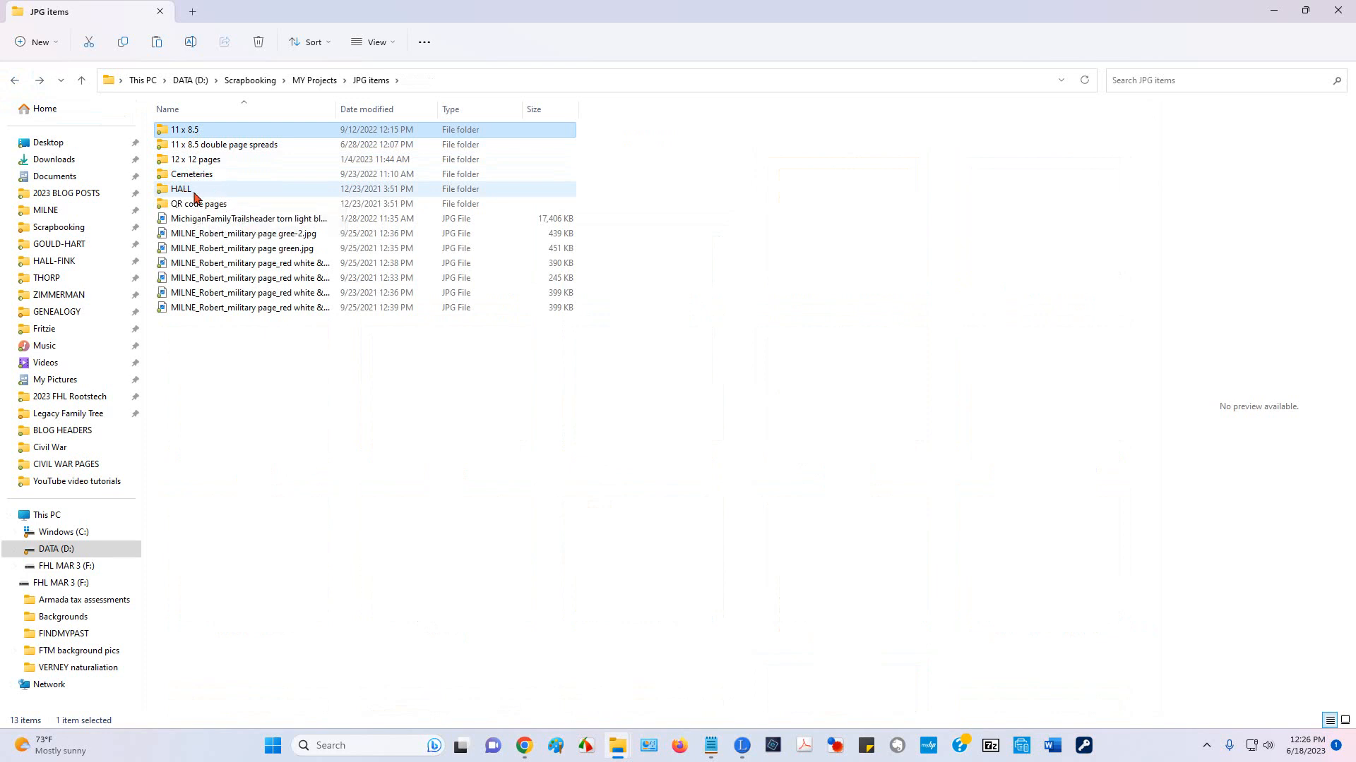
pyautogui.doubleClick(212, 175)
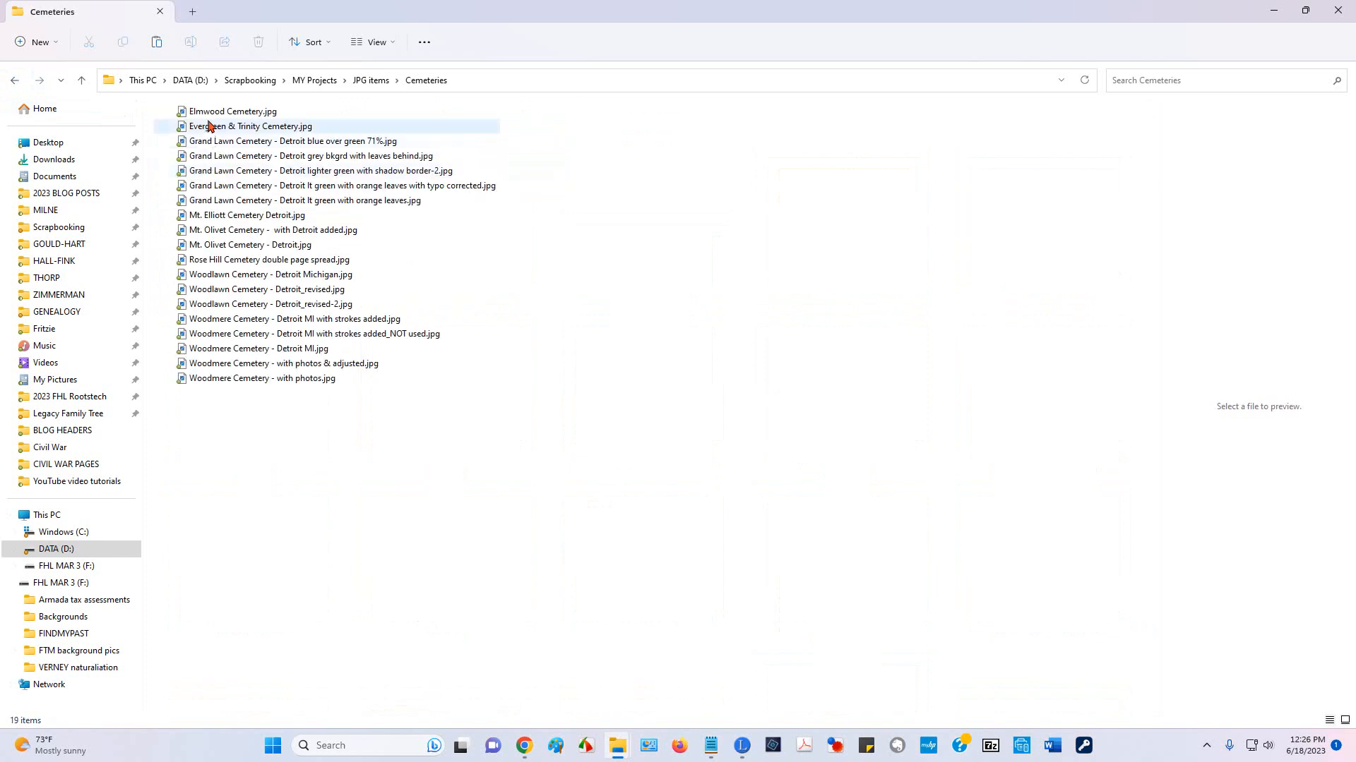
pyautogui.click(211, 111)
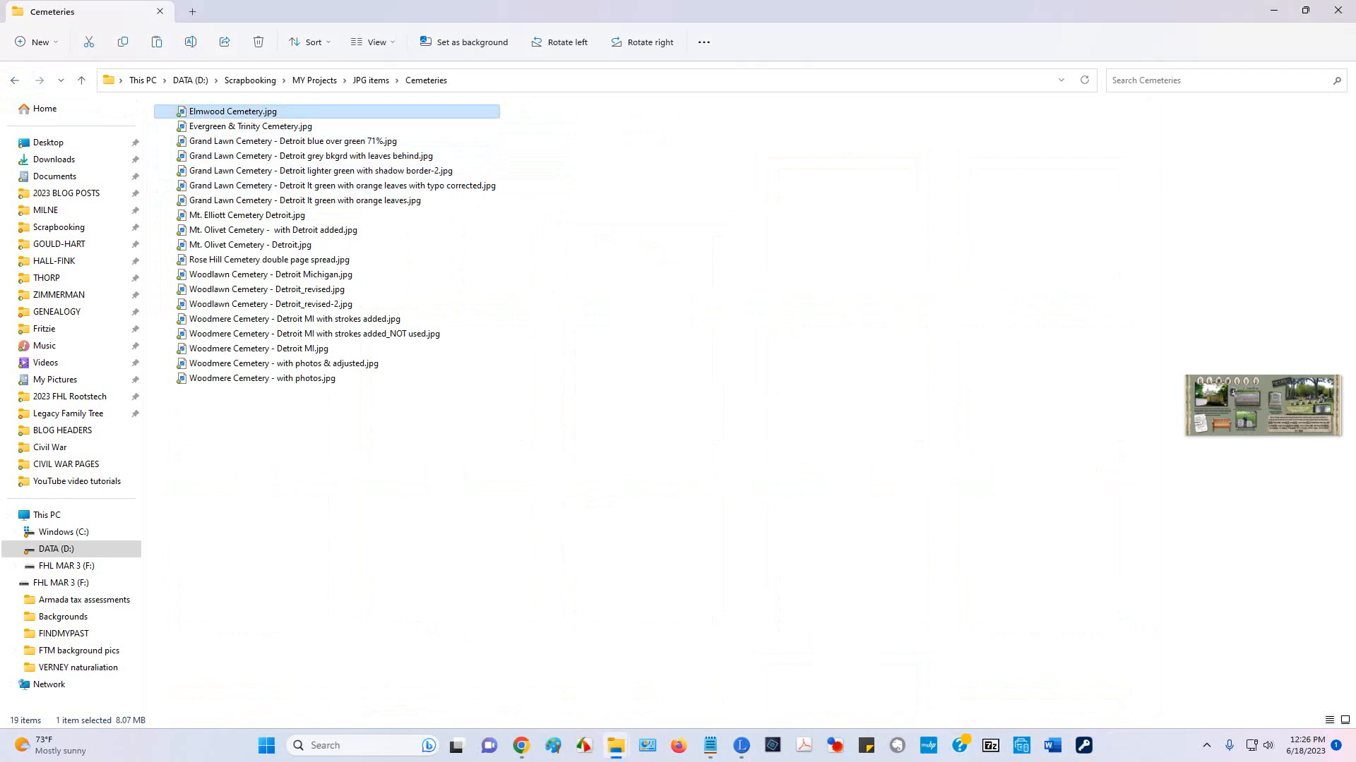
pyautogui.click(388, 44)
pyautogui.click(367, 77)
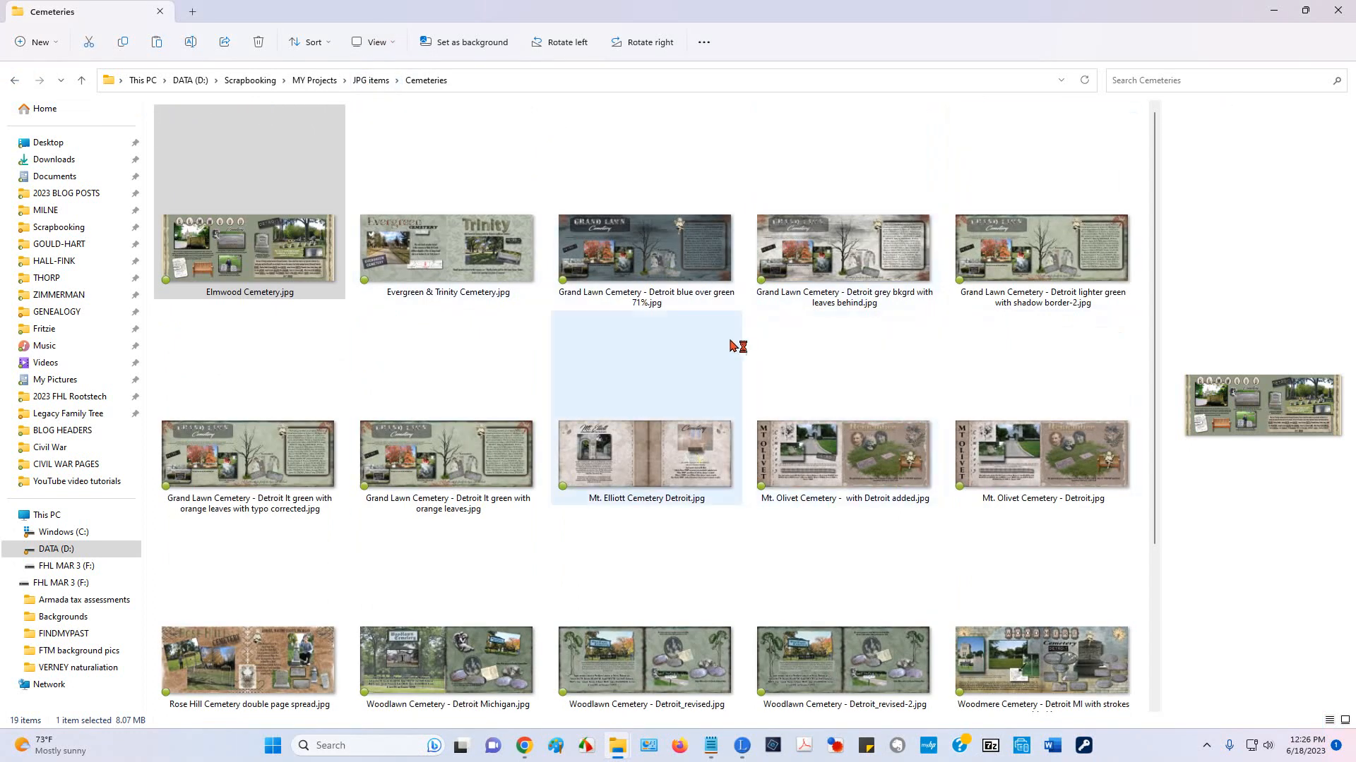
# Step: Return to the Scrapbooking folder, then close its maximized window and the browser window showing the GingerScraps download page
pyautogui.click(62, 227)
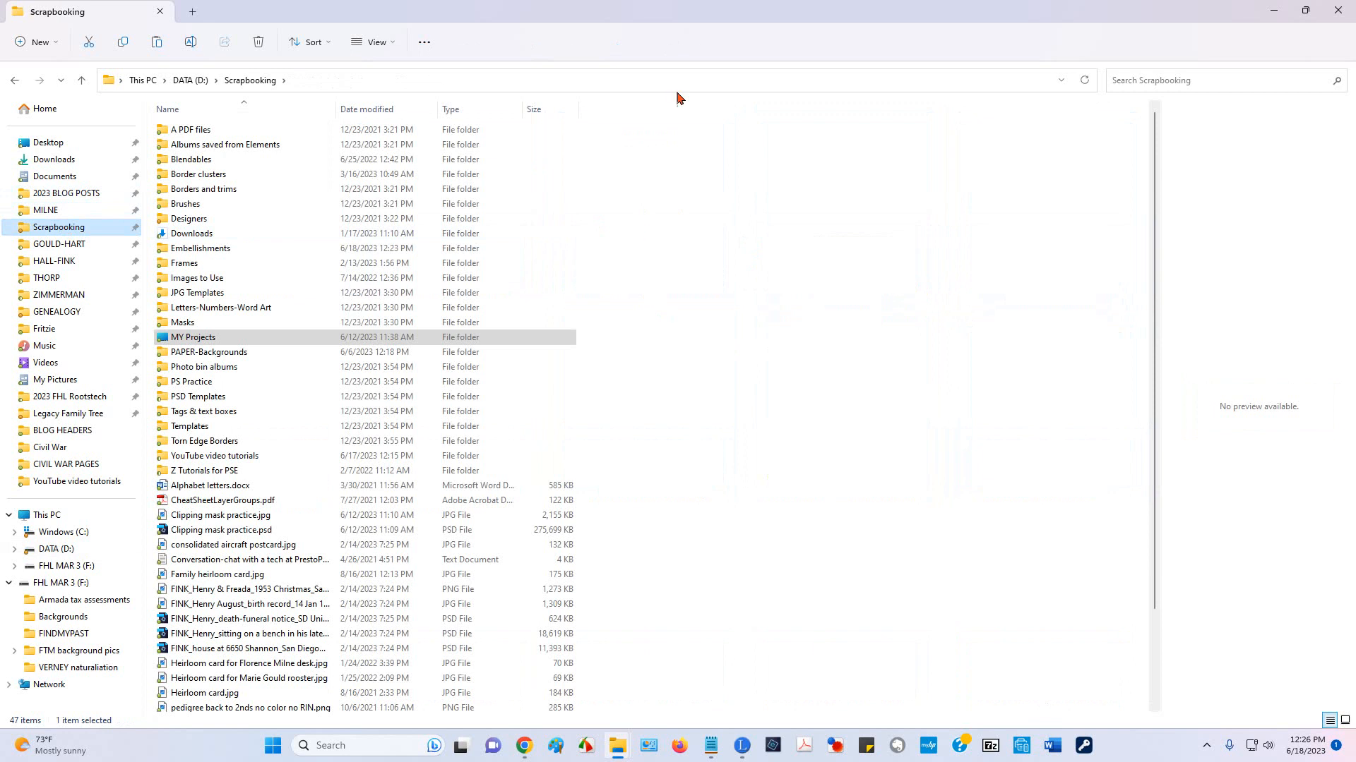
pyautogui.click(1336, 15)
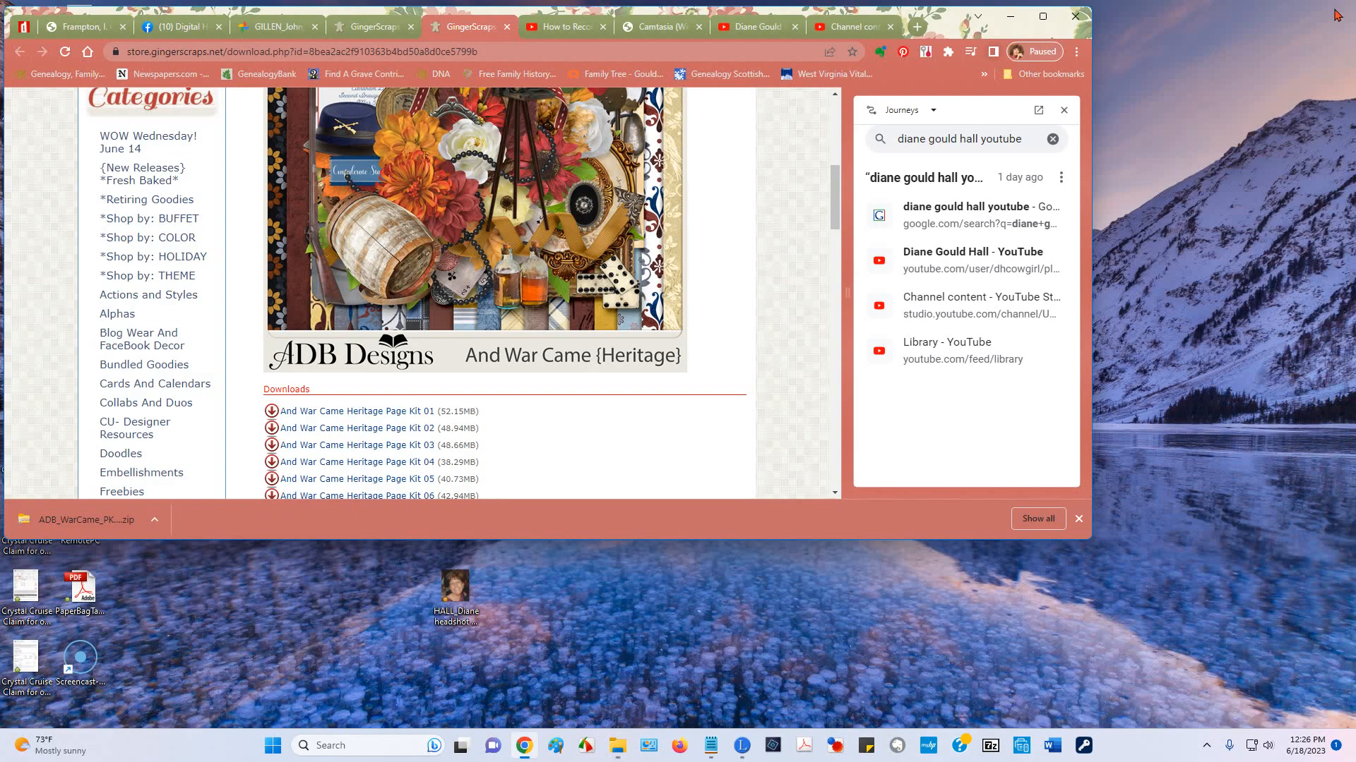
pyautogui.click(1072, 16)
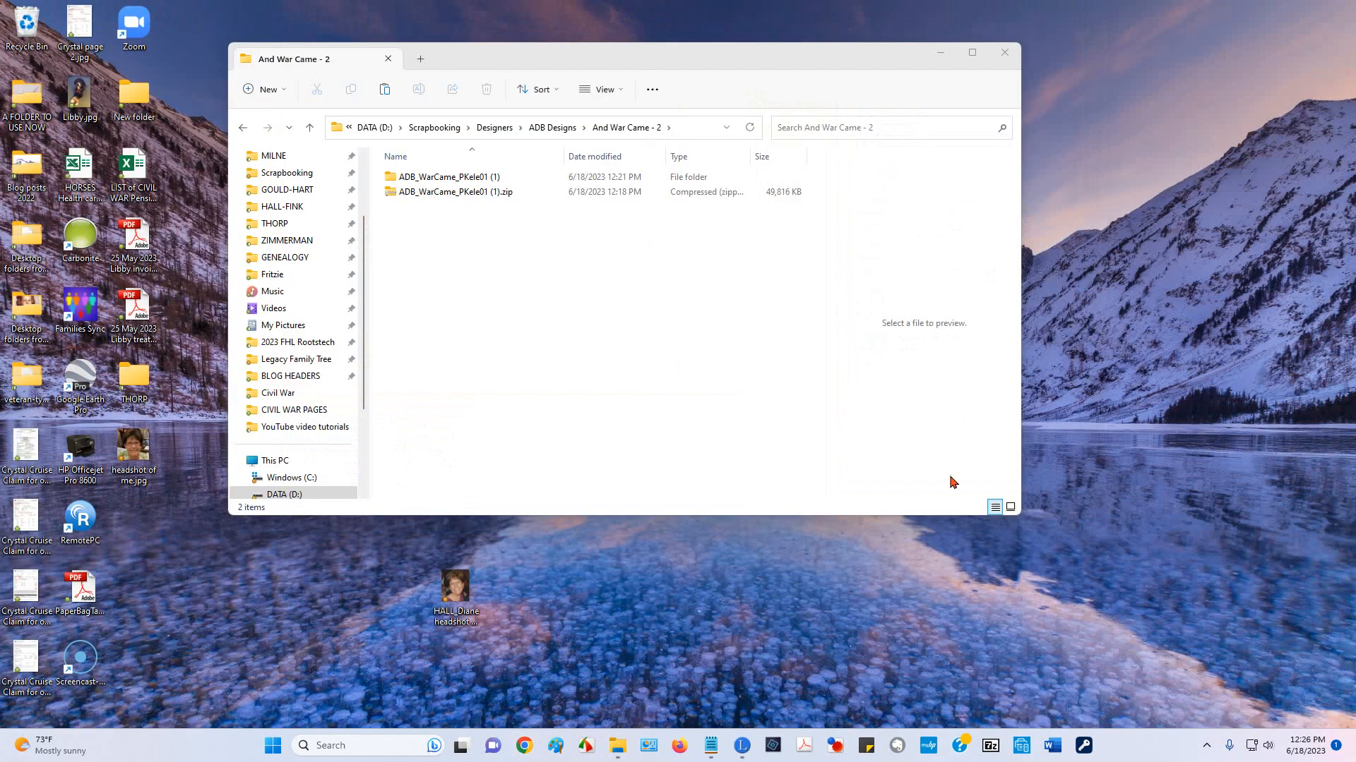